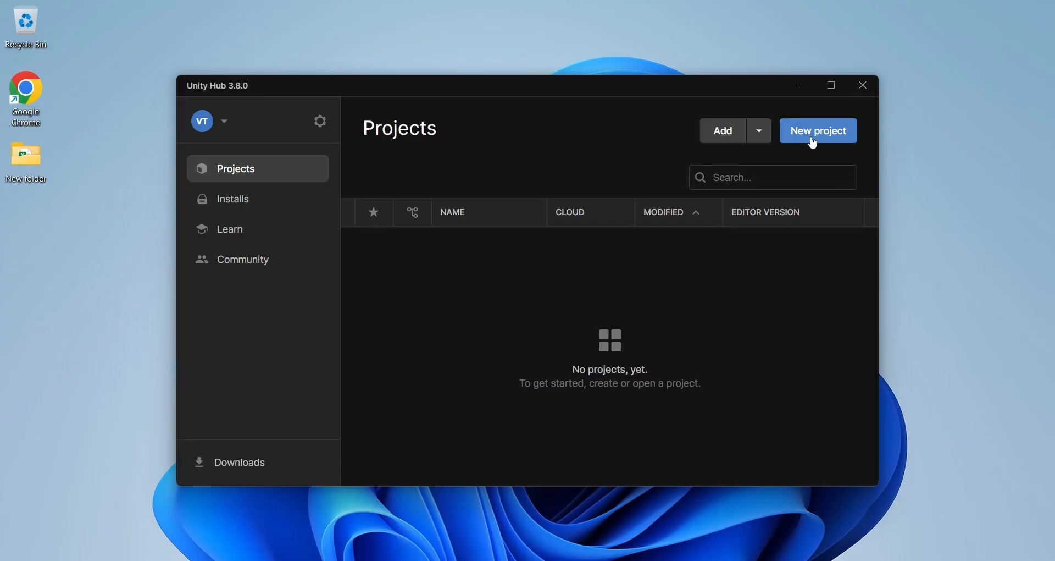
Create a new 3D (Built-In Render Pipeline) project named "Sun, Earth, and Moon".
{"action": "left_click", "coordinate": [813, 135]}
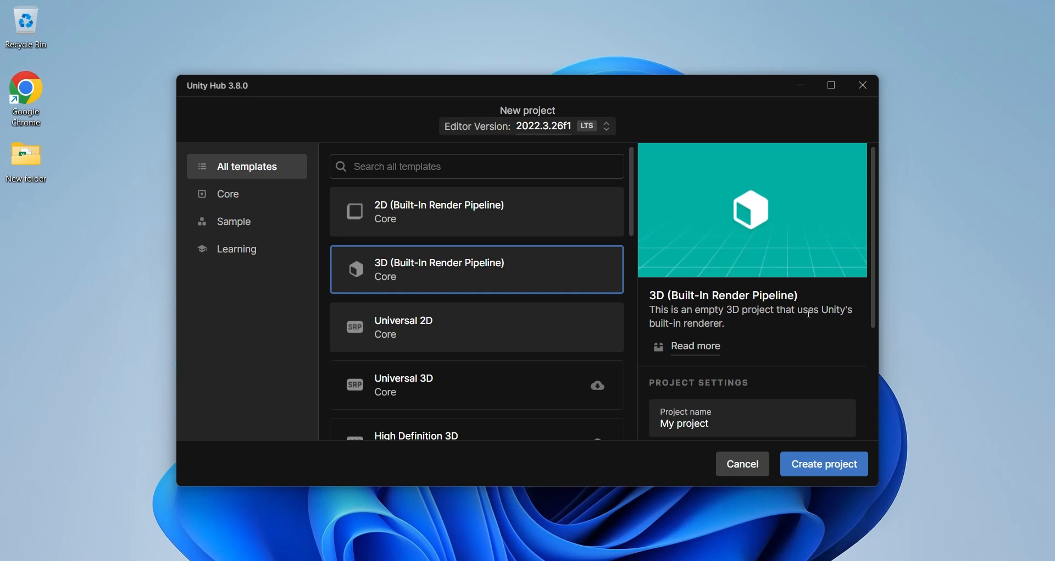
{"action": "left_click_drag", "start_coordinate": [726, 429], "coordinate": [638, 425]}
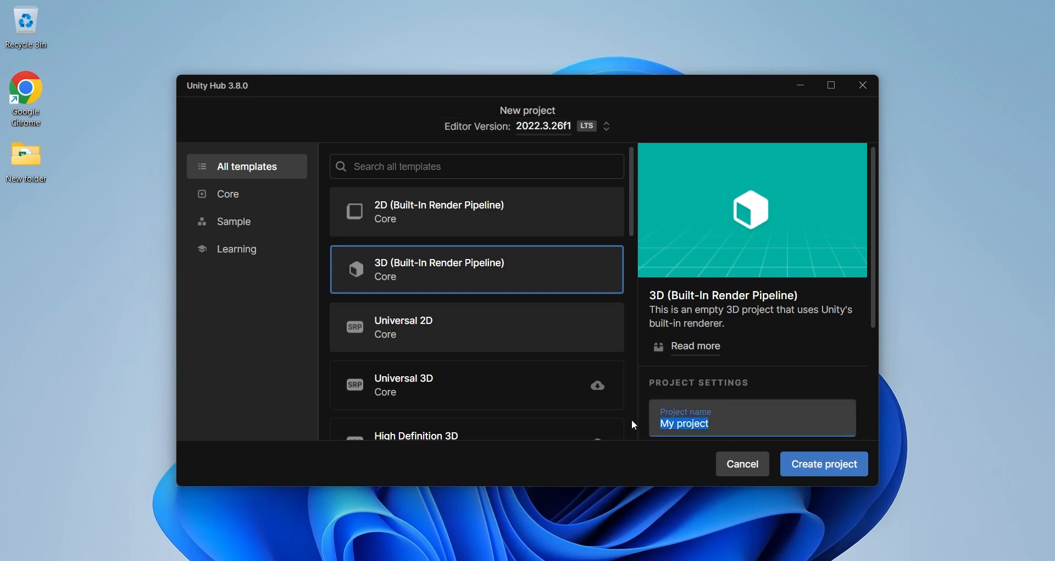
{"action": "type", "text": "Sun, Earth, and Mo"}
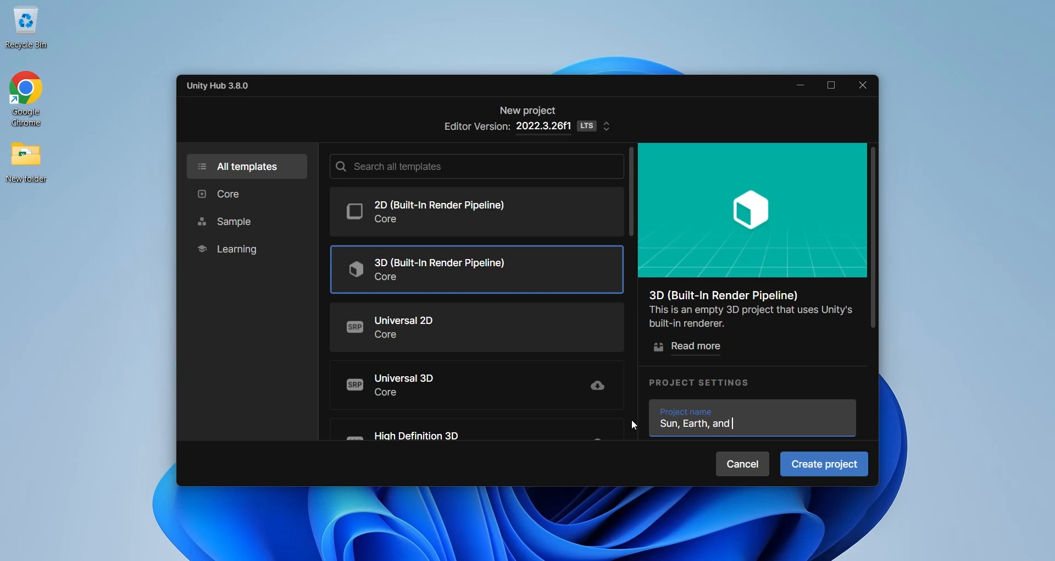
{"action": "type", "text": "on"}
{"action": "left_click", "coordinate": [827, 468]}
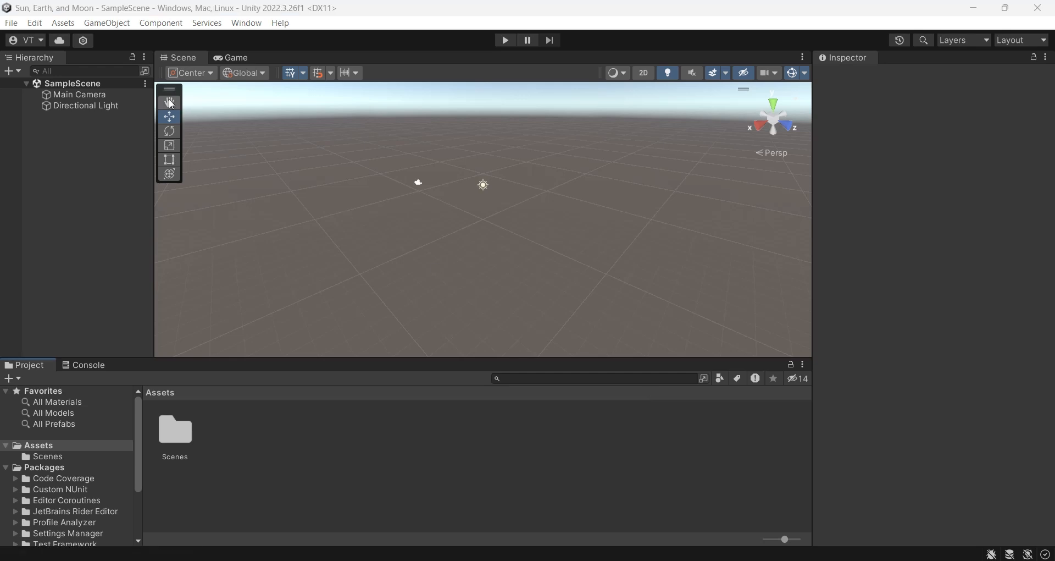
Add a 3D sphere to SampleScene with its default name and leave it deselected.
{"action": "left_click", "coordinate": [102, 24]}
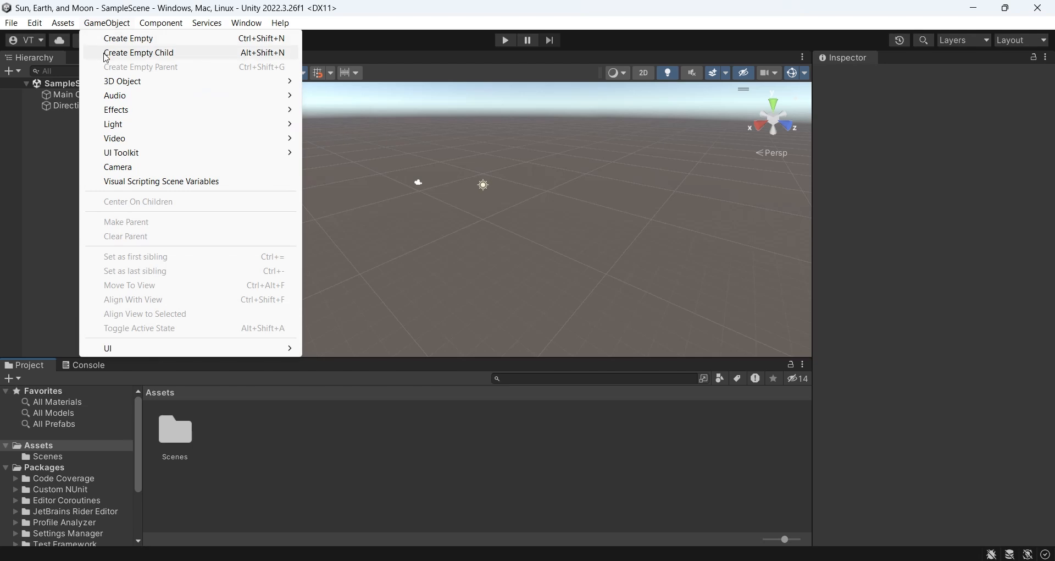
{"action": "mouse_move", "coordinate": [110, 84]}
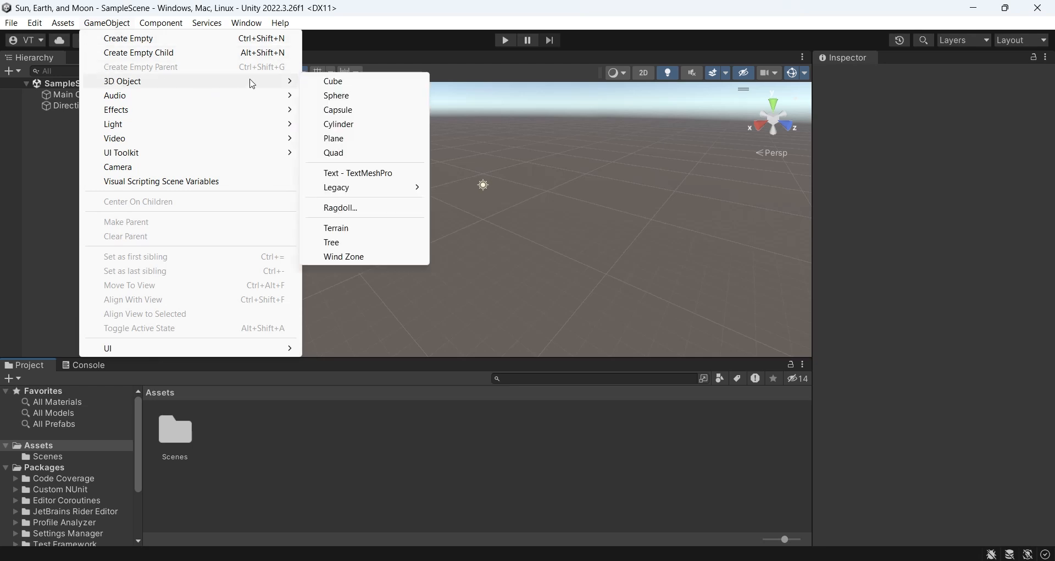
{"action": "left_click", "coordinate": [342, 99]}
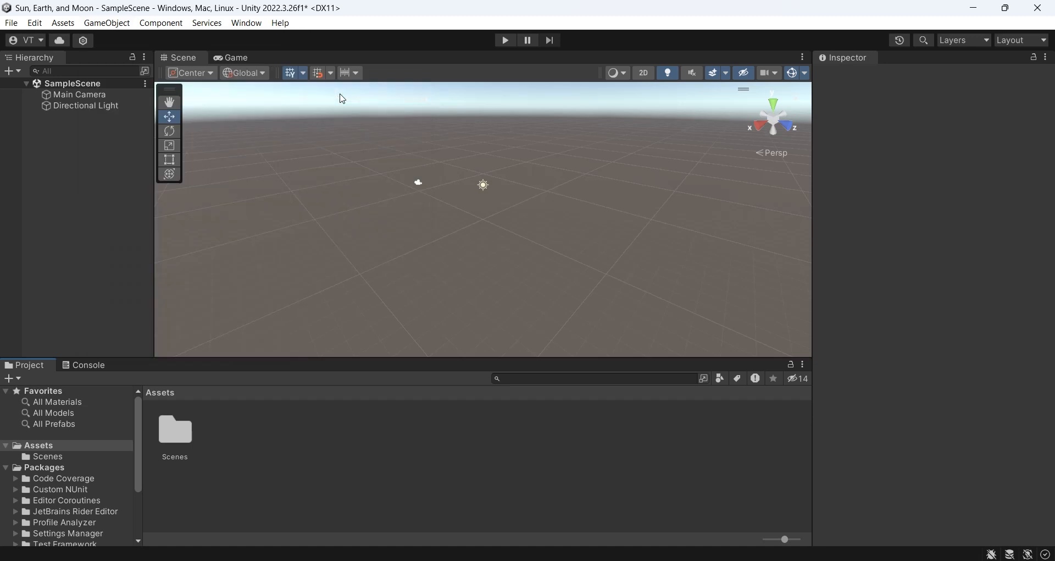
{"action": "scroll", "coordinate": [492, 233], "scroll_direction": "up", "scroll_amount": 5}
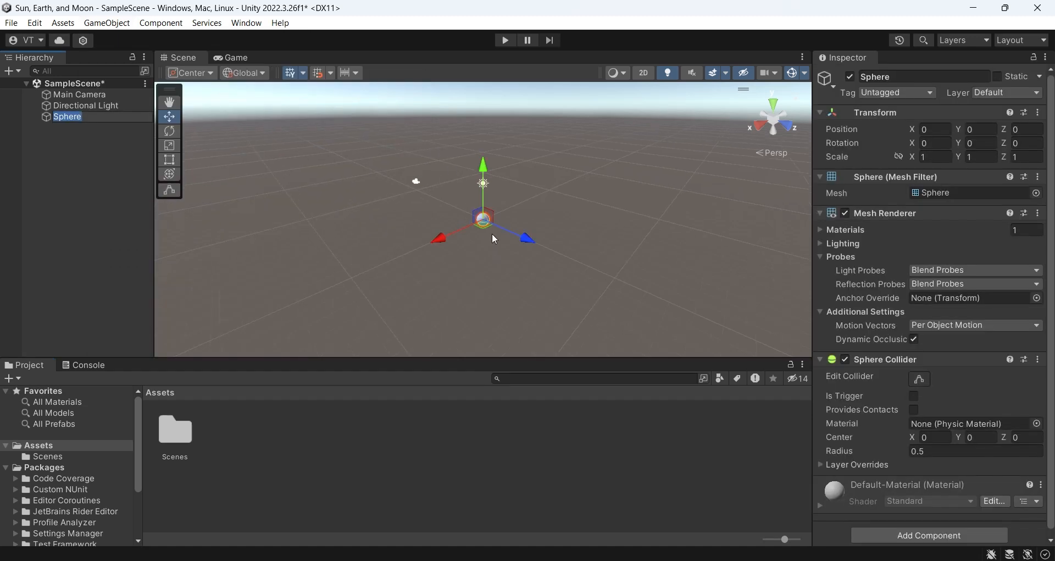
{"action": "scroll", "coordinate": [493, 230], "scroll_direction": "up", "scroll_amount": 8}
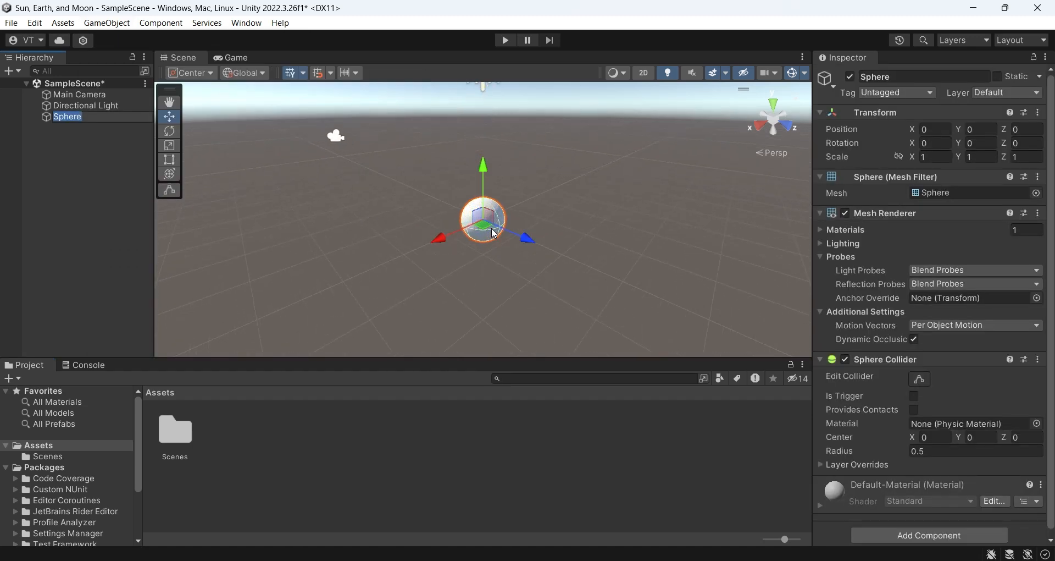
{"action": "scroll", "coordinate": [492, 228], "scroll_direction": "up", "scroll_amount": 6}
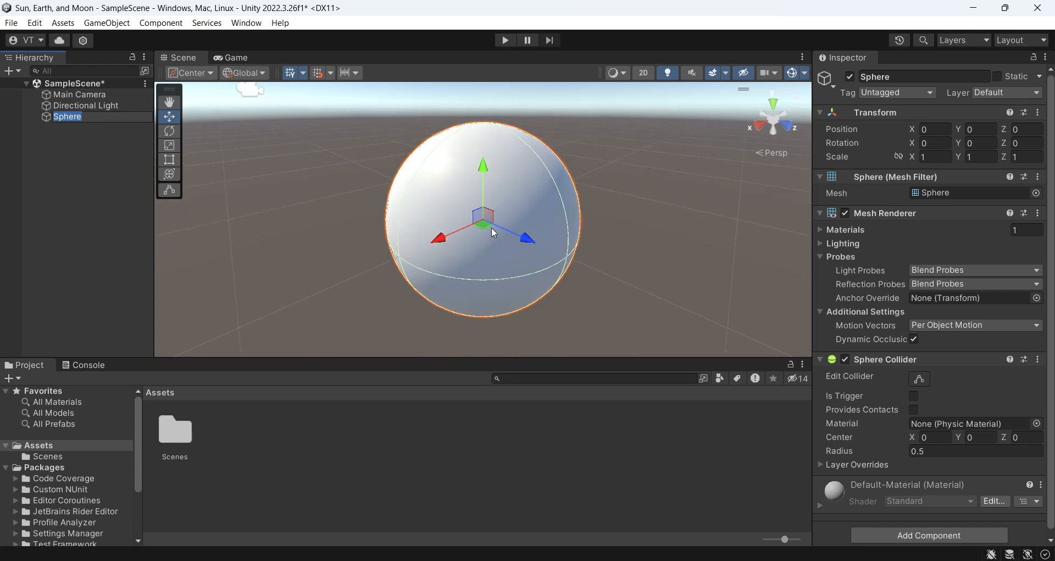
{"action": "left_click", "coordinate": [492, 228]}
{"action": "left_click", "coordinate": [608, 266]}
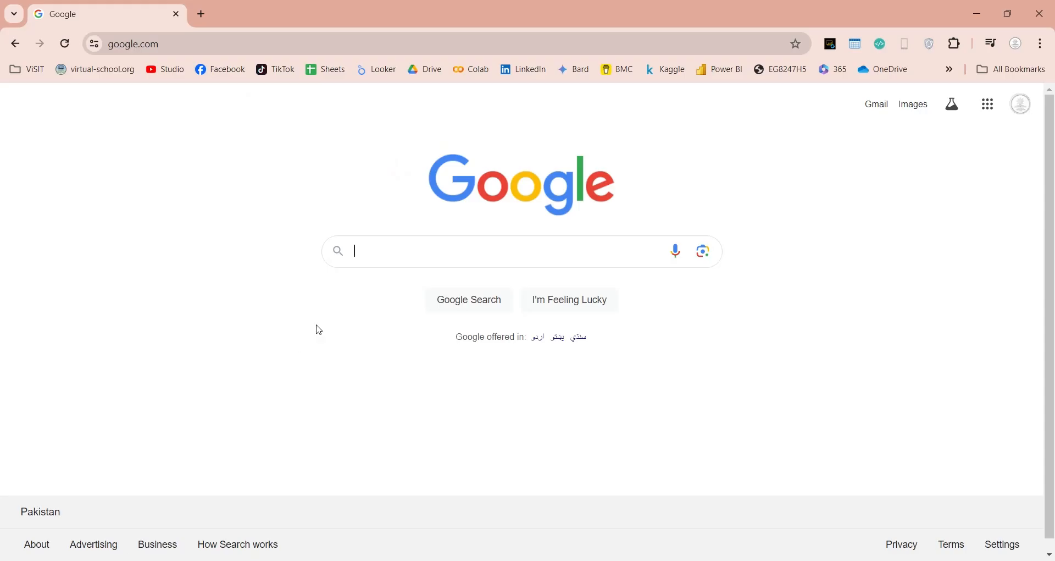
Switch to Chrome, search Google for "sun texture" and open the Solar Textures page of Solar System Scope.
{"action": "type", "text": "sun"}
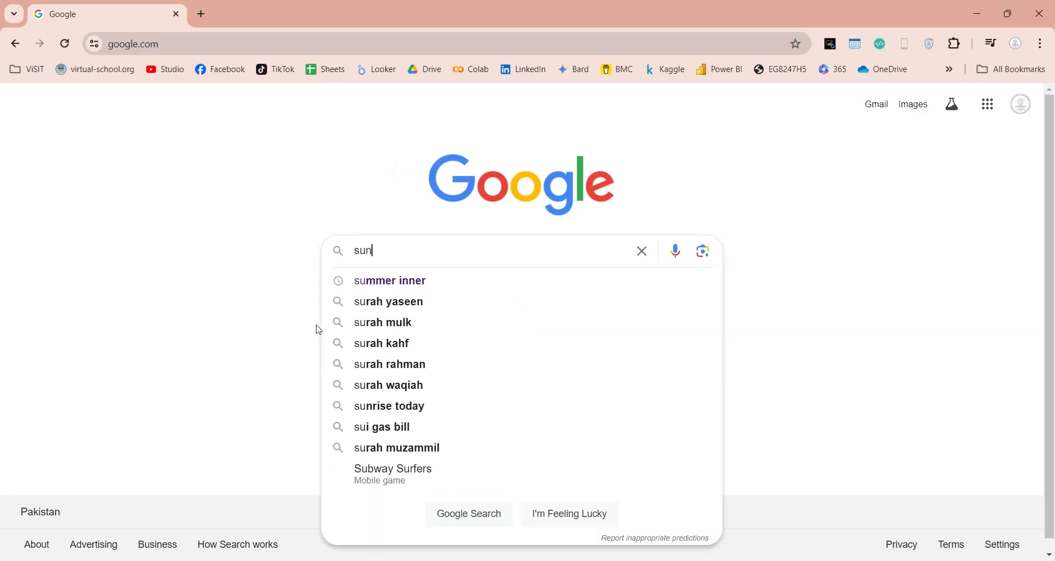
{"action": "type", "text": " textu"}
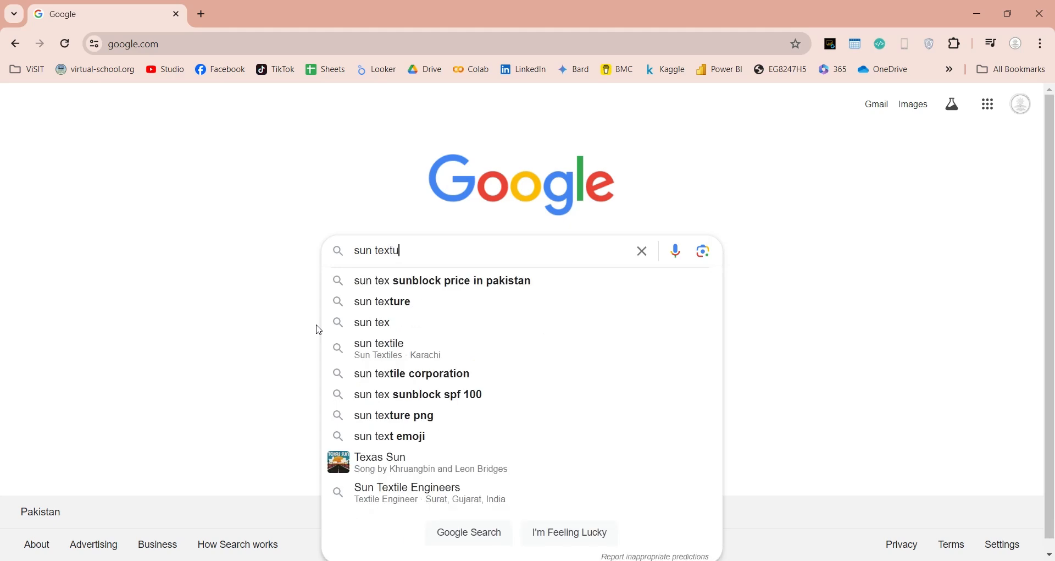
{"action": "type", "text": "re"}
{"action": "key", "text": "Return"}
{"action": "scroll", "coordinate": [310, 340], "scroll_direction": "down", "scroll_amount": 3}
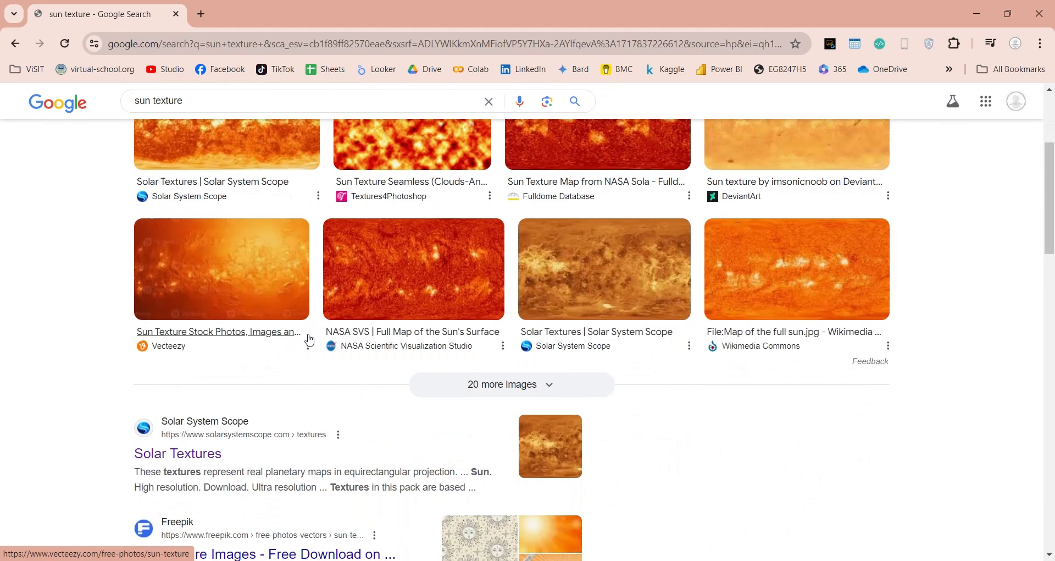
{"action": "scroll", "coordinate": [311, 339], "scroll_direction": "down", "scroll_amount": 3}
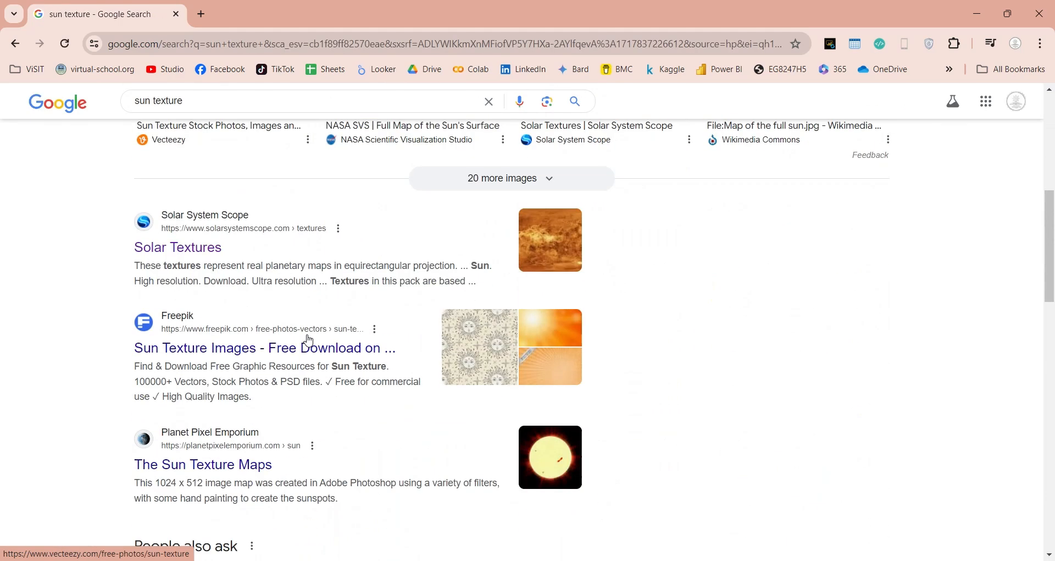
{"action": "left_click", "coordinate": [192, 257]}
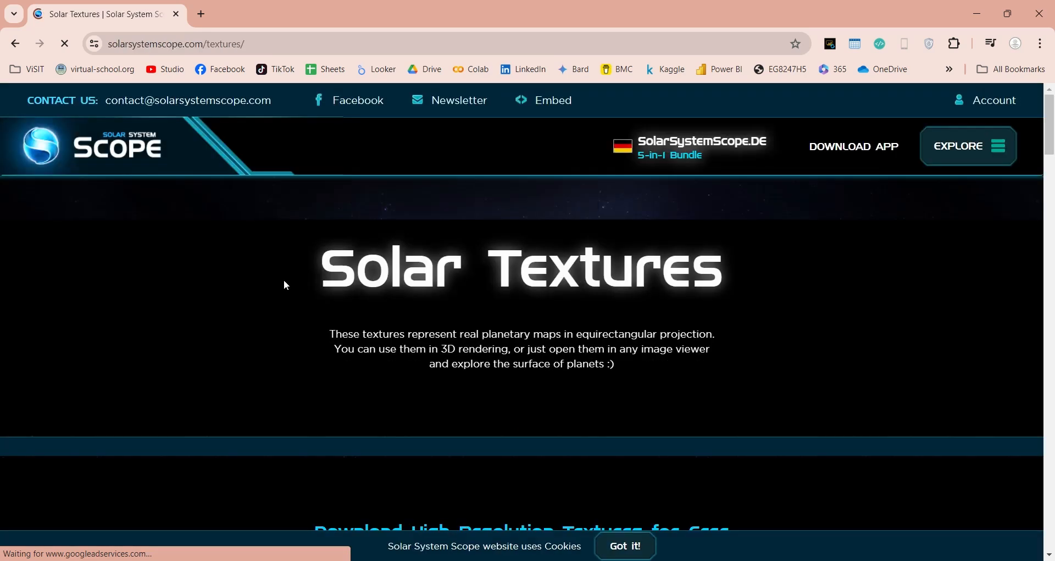
Open the ultra resolution 8K Sun texture from the Sun, Moon and Stars section.
{"action": "scroll", "coordinate": [284, 281], "scroll_direction": "down", "scroll_amount": 8}
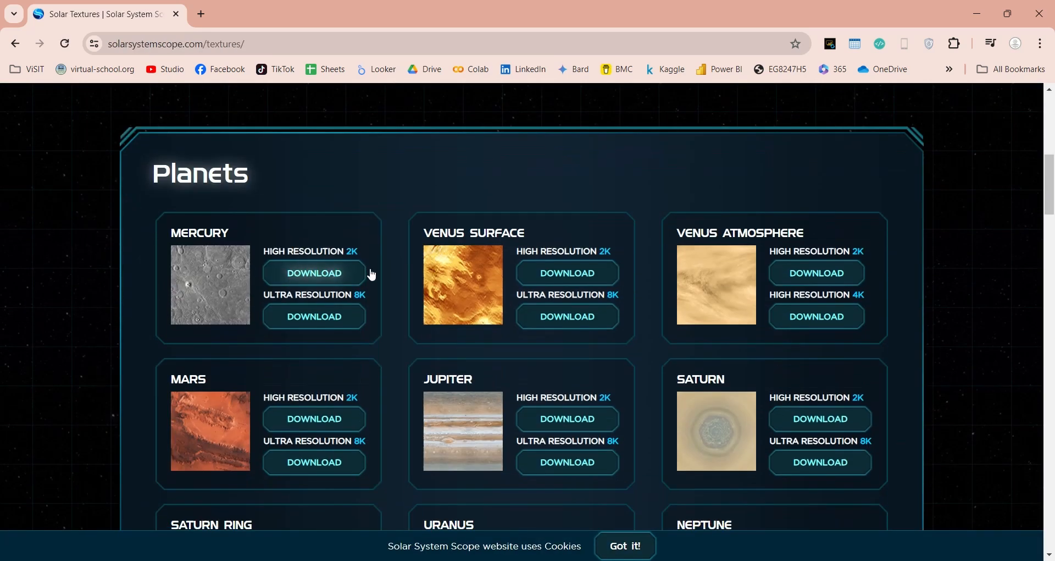
{"action": "scroll", "coordinate": [387, 271], "scroll_direction": "down", "scroll_amount": 6}
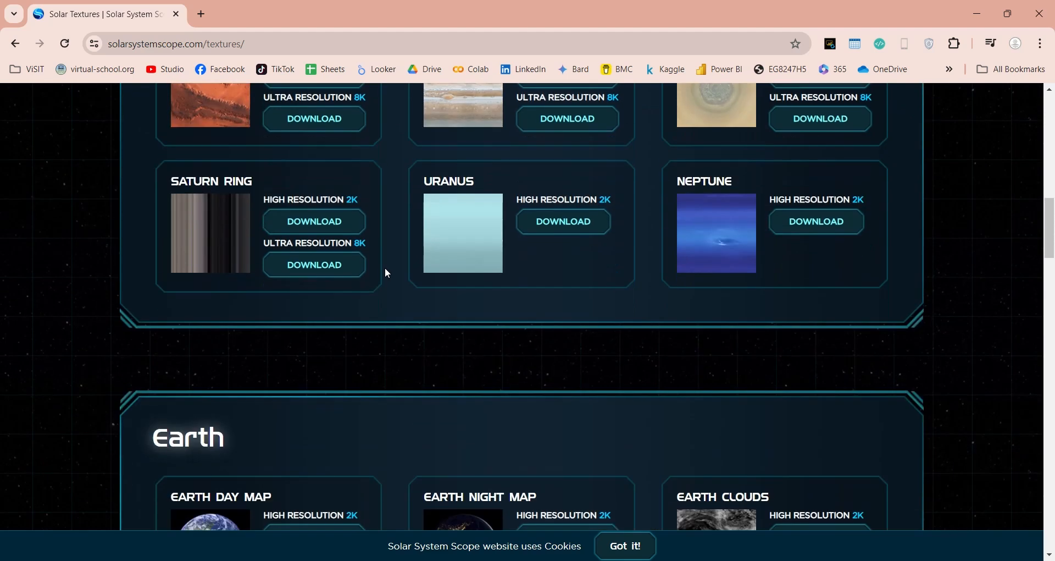
{"action": "scroll", "coordinate": [387, 272], "scroll_direction": "down", "scroll_amount": 13}
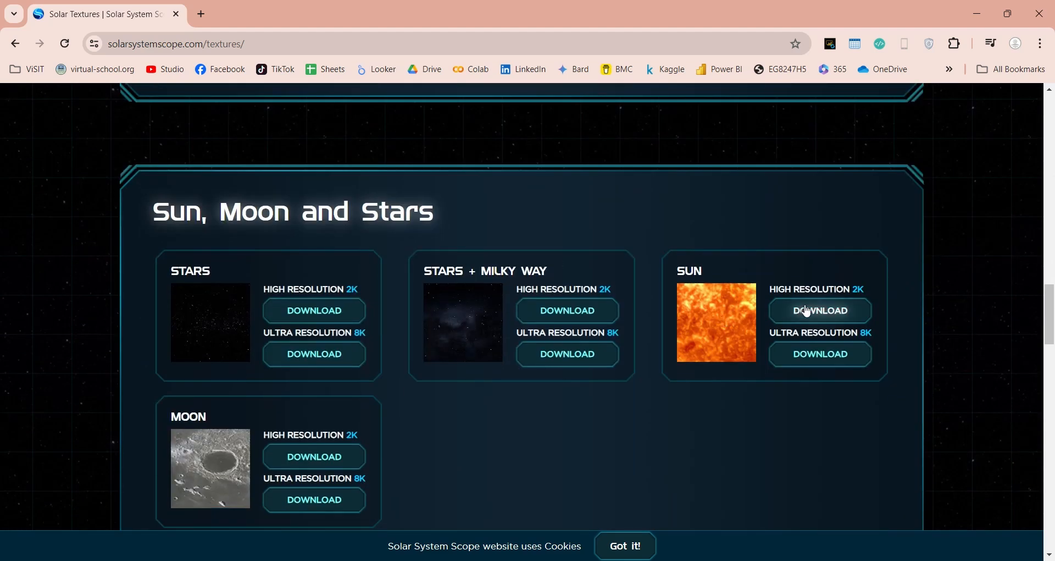
{"action": "left_click", "coordinate": [827, 358]}
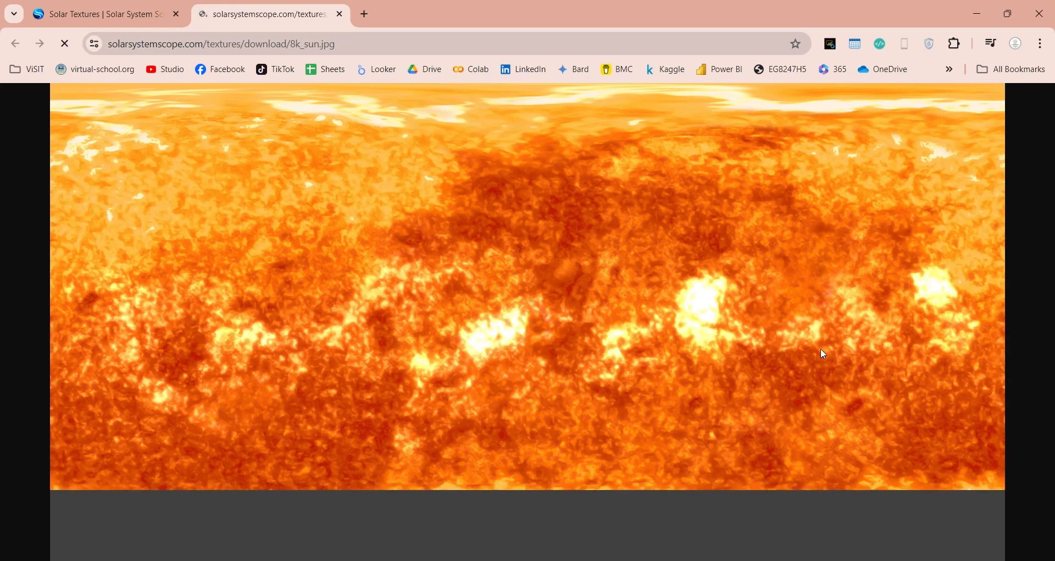
Save the sun texture image to the Downloads folder as 8k_sun.jpg.
{"action": "right_click", "coordinate": [892, 138]}
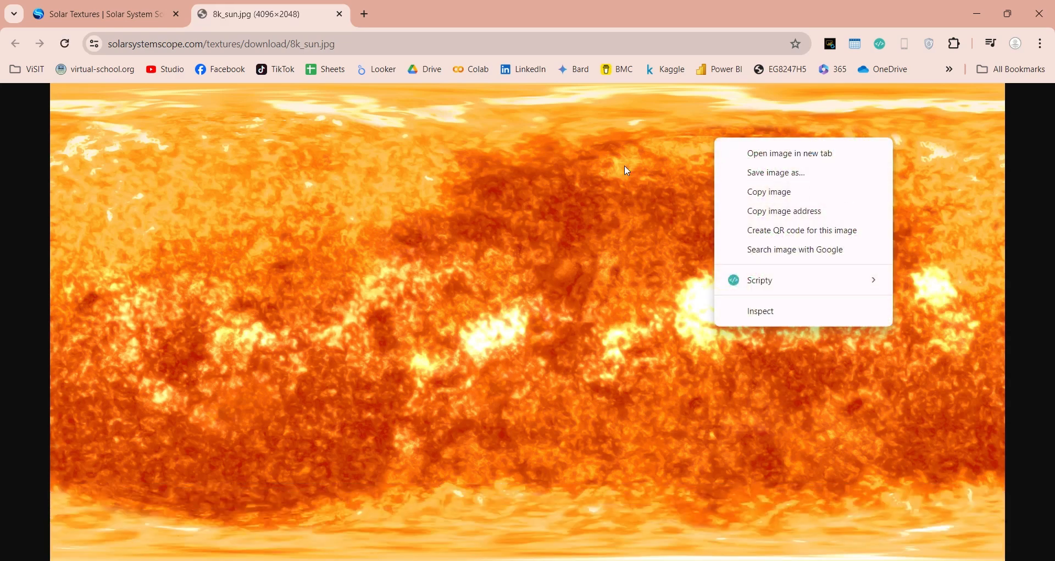
{"action": "left_click", "coordinate": [645, 172]}
{"action": "left_click", "coordinate": [681, 170]}
{"action": "left_click", "coordinate": [806, 158]}
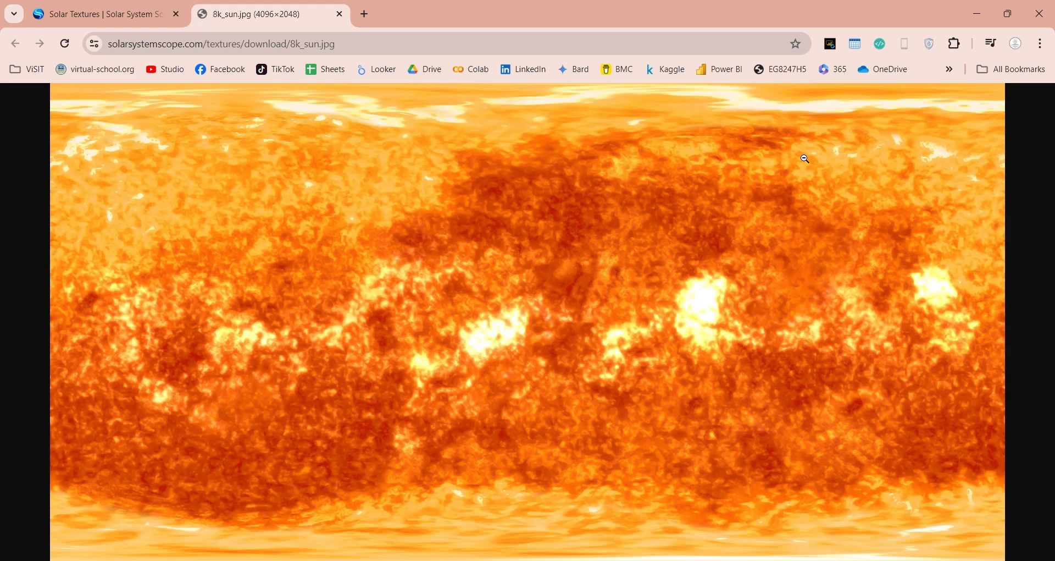
{"action": "right_click", "coordinate": [602, 306]}
{"action": "left_click", "coordinate": [644, 361]}
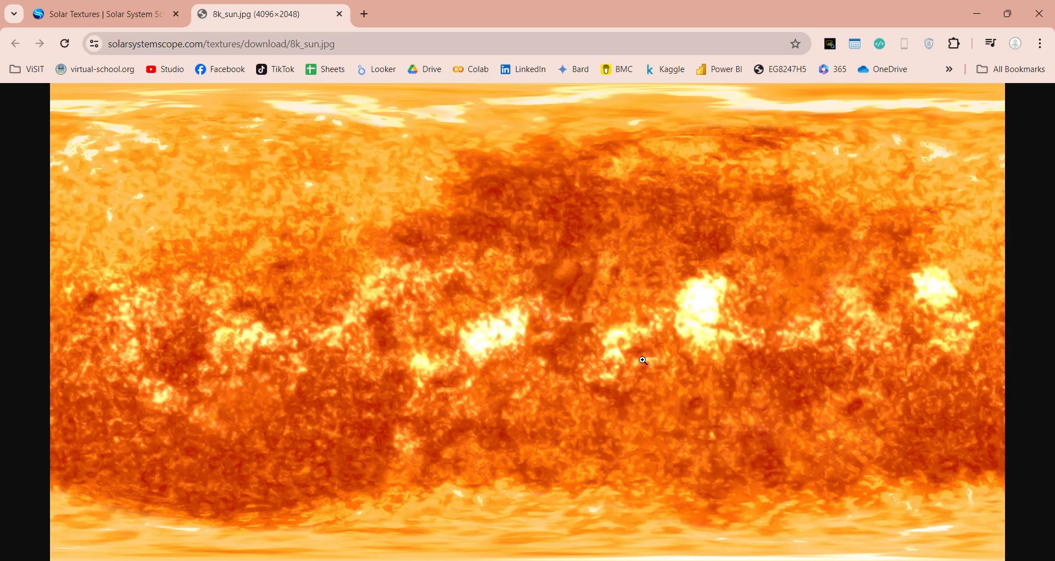
{"action": "right_click", "coordinate": [623, 285]}
{"action": "left_click", "coordinate": [667, 320]}
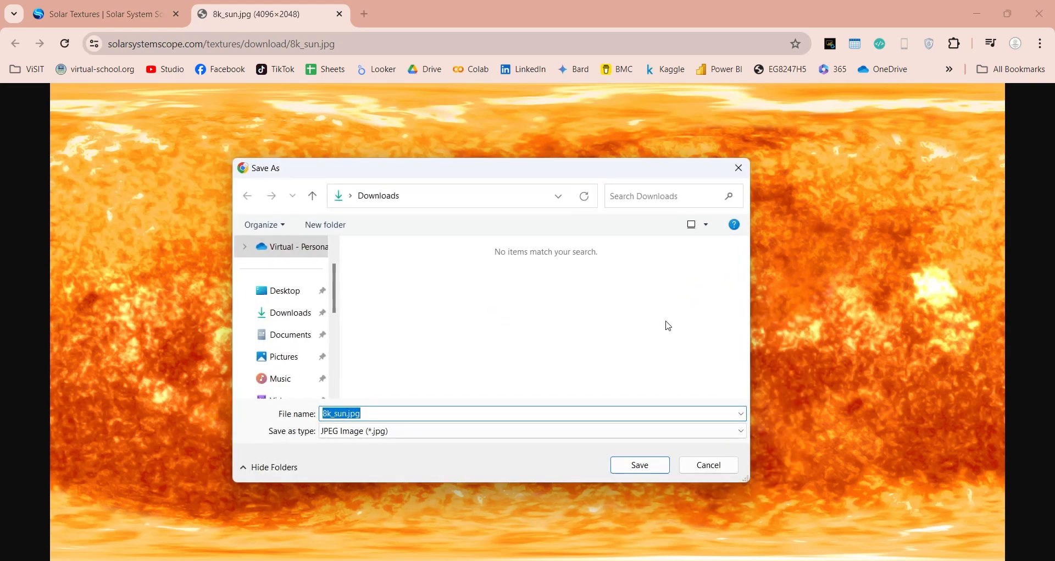
{"action": "left_click", "coordinate": [636, 468]}
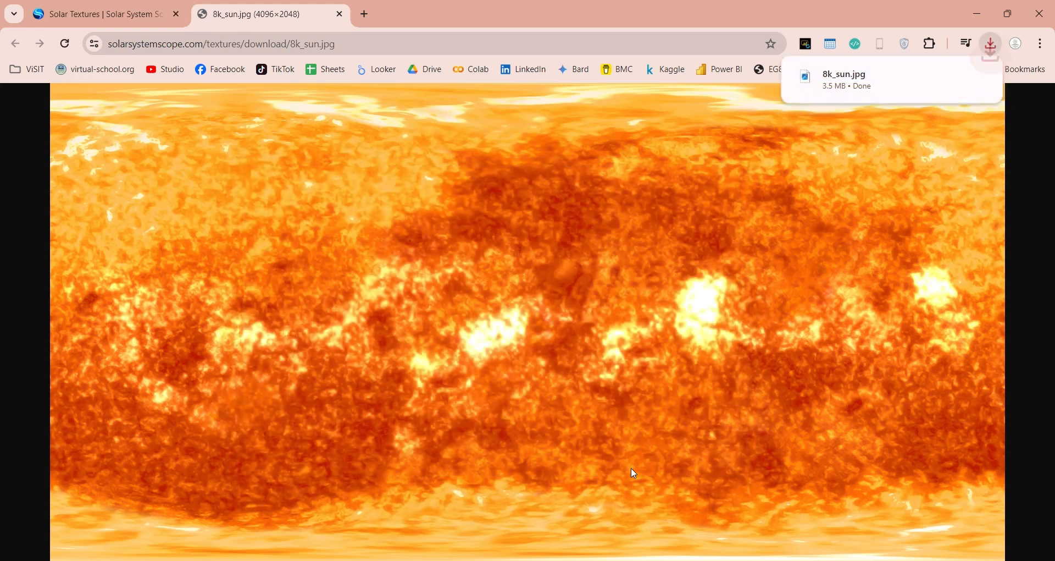
Import 8k_sun.jpg from the Downloads folder into the Unity project's Assets folder.
{"action": "left_click", "coordinate": [88, 560]}
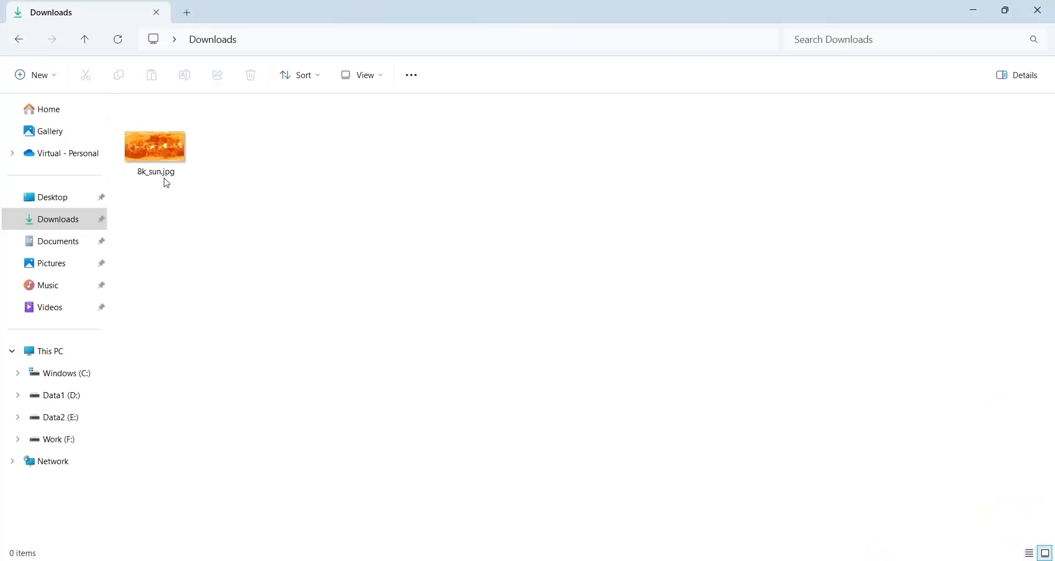
{"action": "left_click", "coordinate": [160, 160]}
{"action": "left_click_drag", "start_coordinate": [157, 158], "coordinate": [336, 429]}
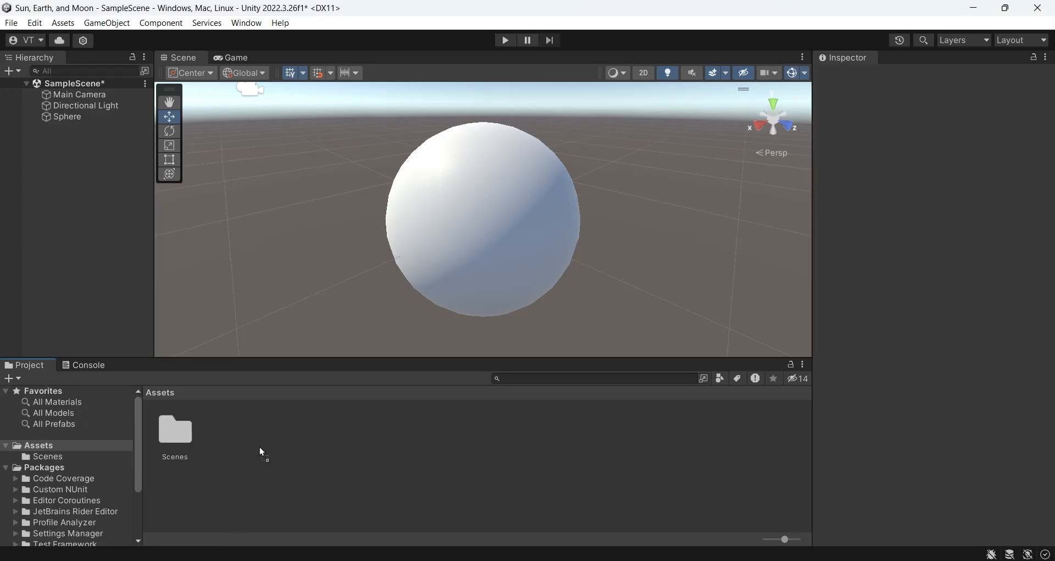
{"action": "left_click_drag", "start_coordinate": [261, 448], "coordinate": [261, 448]}
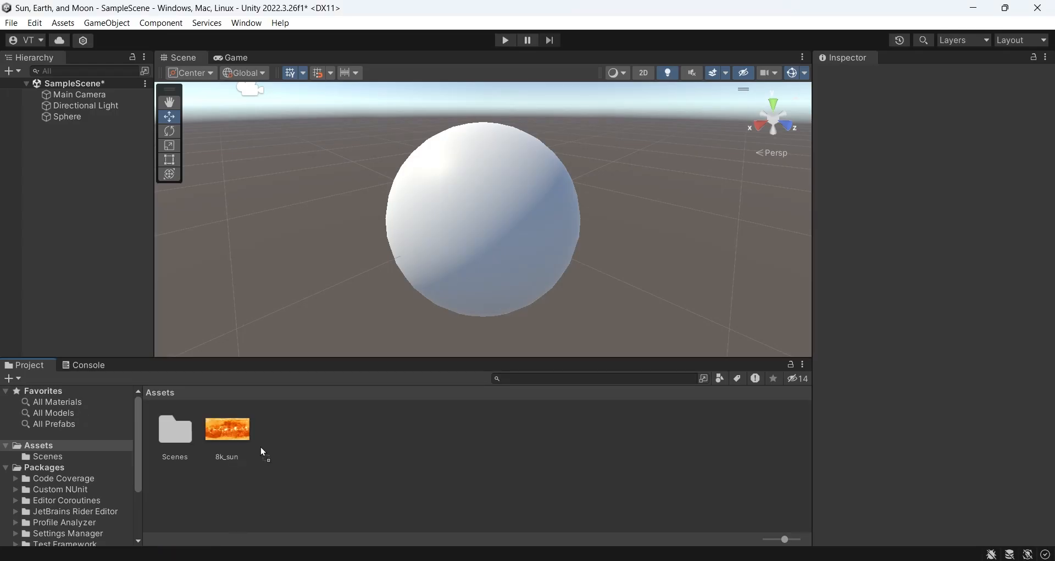
Apply the 8k_sun texture to the sphere in the scene.
{"action": "left_click", "coordinate": [232, 435]}
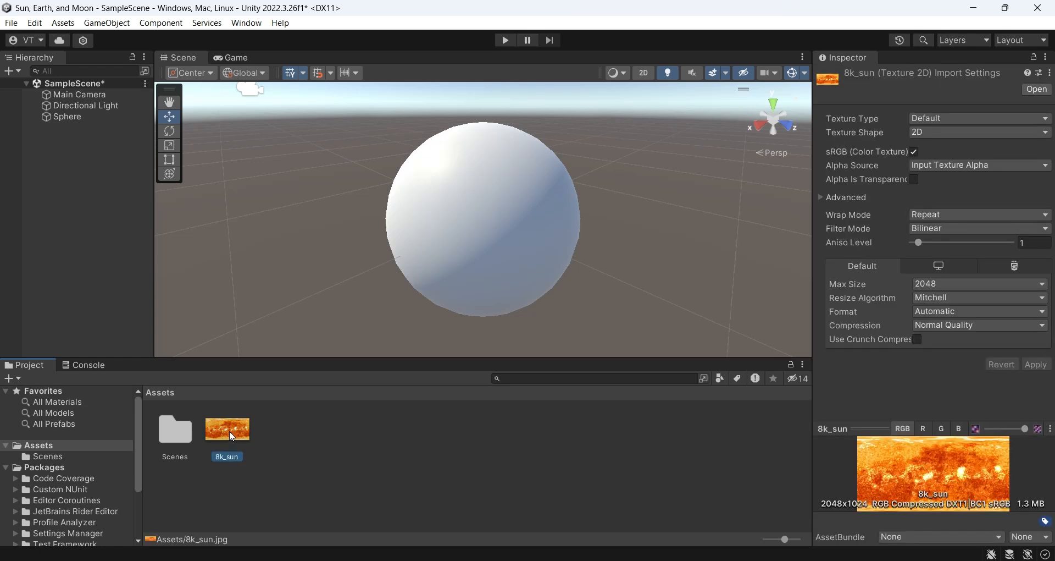
{"action": "left_click_drag", "start_coordinate": [230, 433], "coordinate": [491, 335]}
{"action": "left_click_drag", "start_coordinate": [491, 261], "coordinate": [491, 259]}
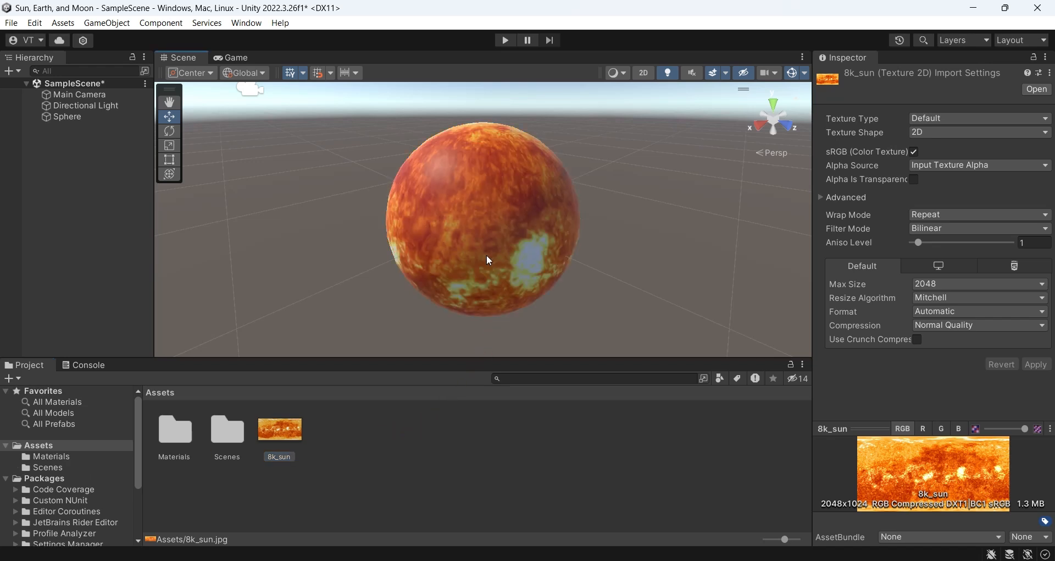
{"action": "scroll", "coordinate": [486, 258], "scroll_direction": "down", "scroll_amount": 5}
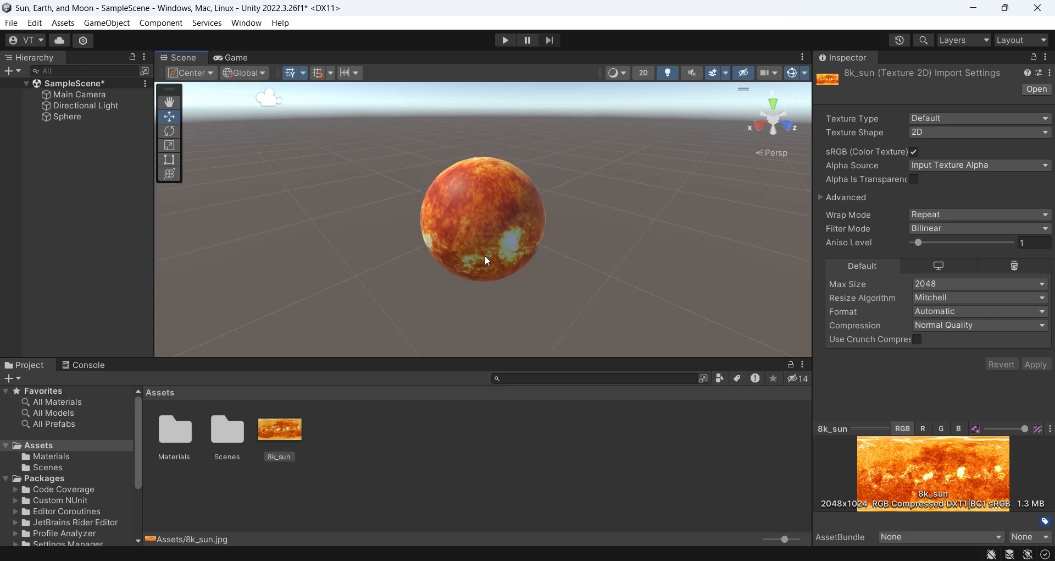
{"action": "left_click", "coordinate": [171, 132]}
{"action": "left_click", "coordinate": [534, 226]}
{"action": "right_click_drag", "start_coordinate": [484, 227], "coordinate": [383, 166]}
{"action": "key", "text": "w"}
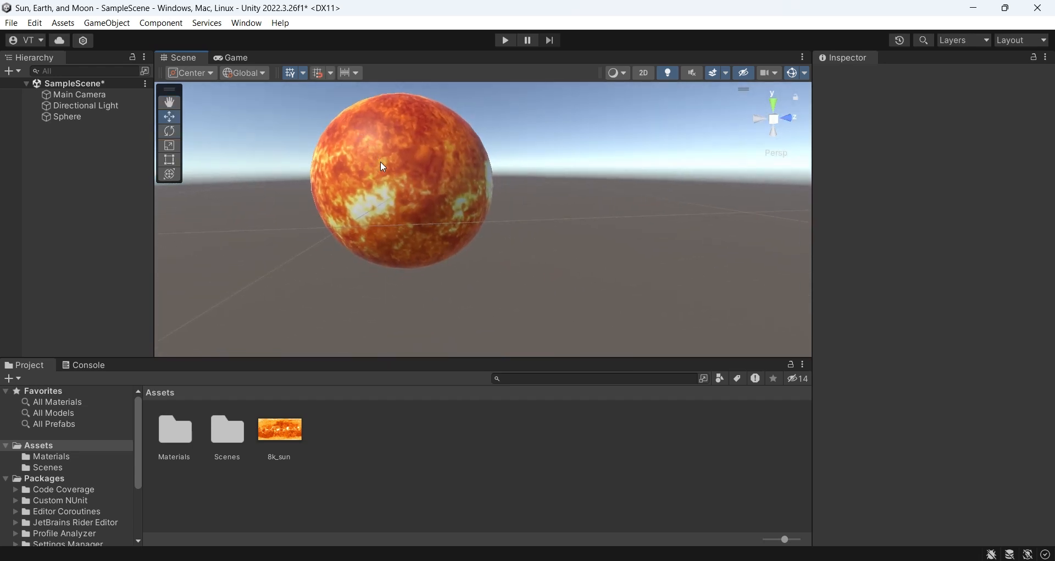
Rename the Sphere object in the scene hierarchy as Sun.
{"action": "left_click", "coordinate": [66, 117]}
{"action": "double_click", "coordinate": [64, 116]}
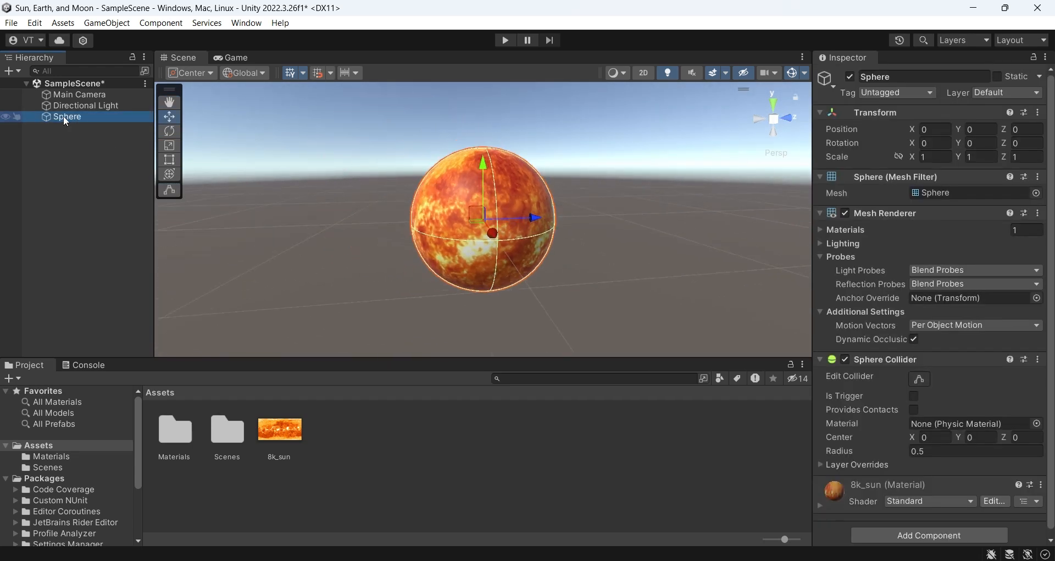
{"action": "right_click", "coordinate": [64, 117]}
{"action": "left_click", "coordinate": [103, 186]}
{"action": "type", "text": "Sun"}
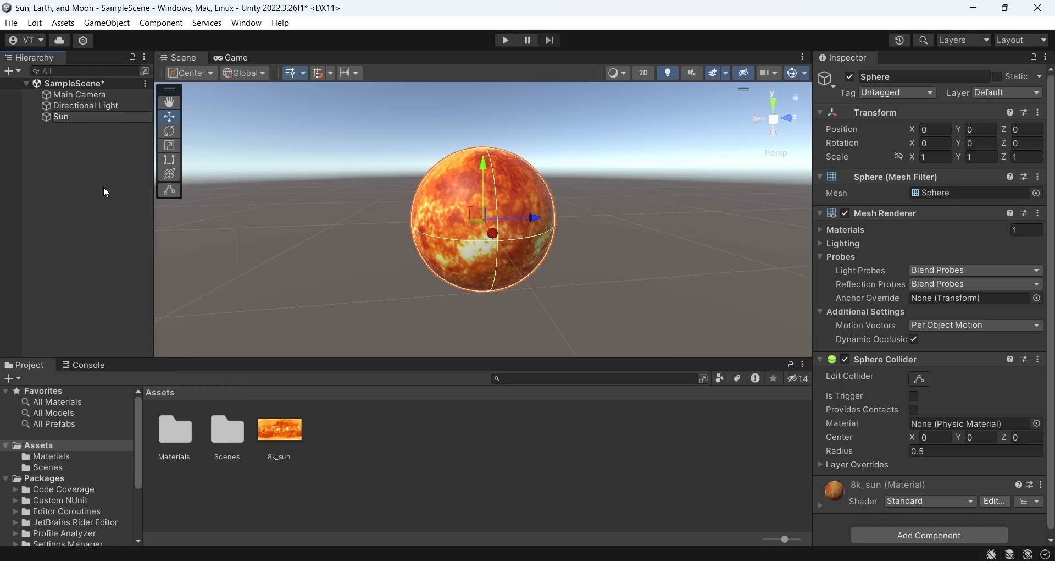
{"action": "key", "text": "Return"}
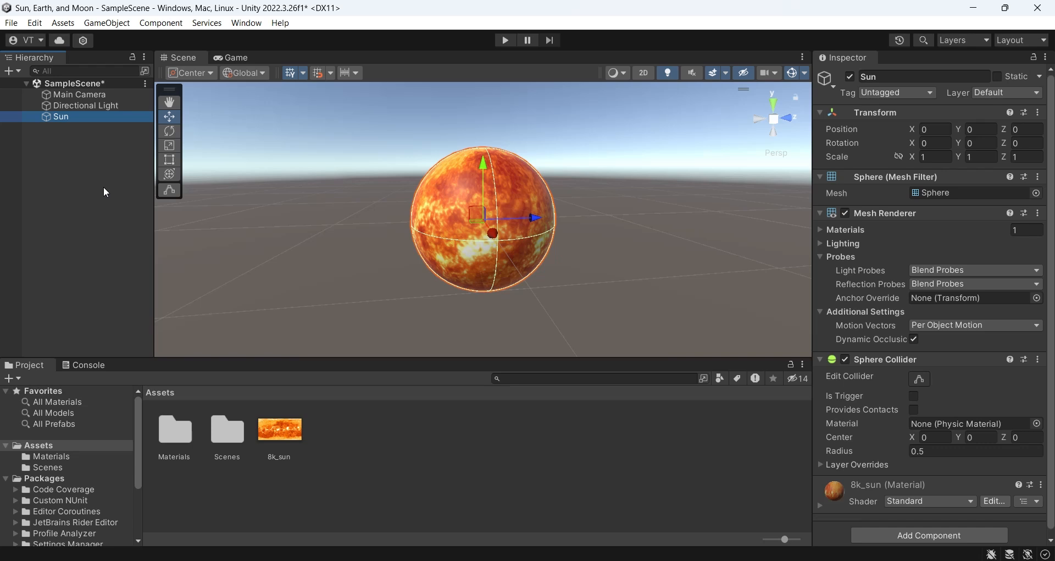
Save the scene and create a C# script named RotateGameObject in the project's Assets folder.
{"action": "key", "text": "ctrl+s"}
{"action": "right_click", "coordinate": [347, 442]}
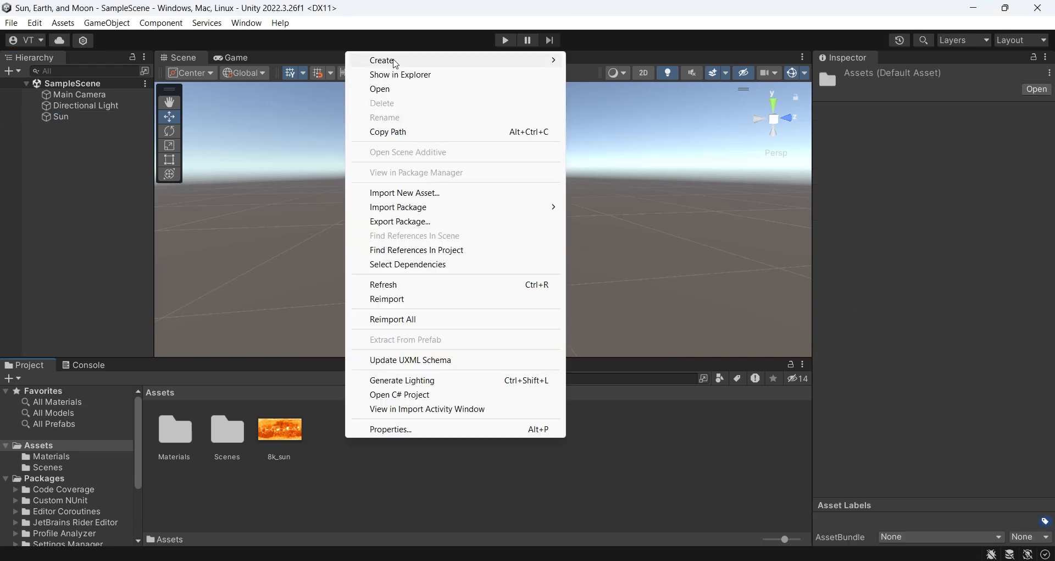
{"action": "mouse_move", "coordinate": [394, 60]}
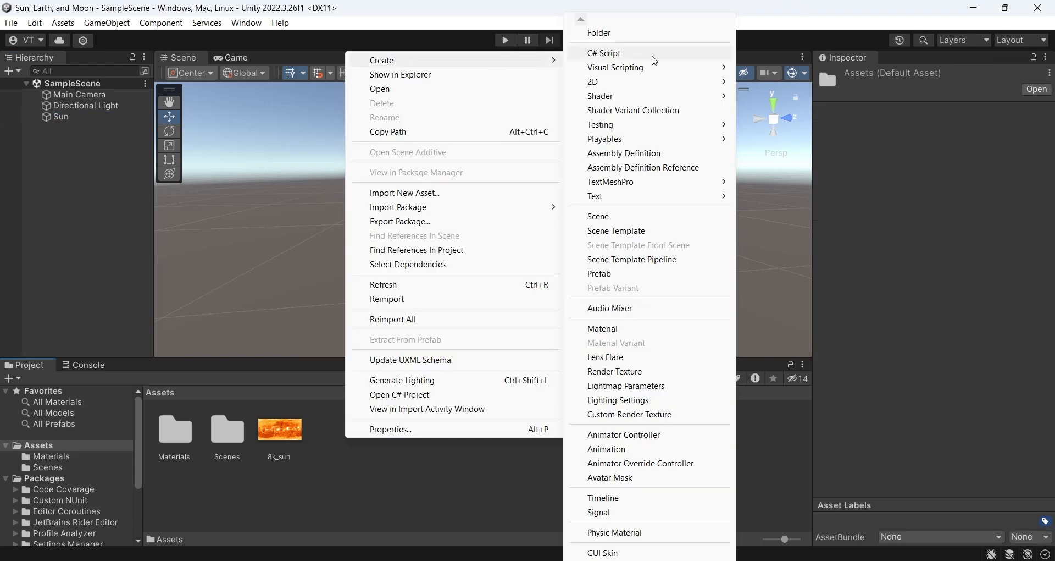
{"action": "left_click", "coordinate": [608, 53]}
{"action": "type", "text": "Ro"}
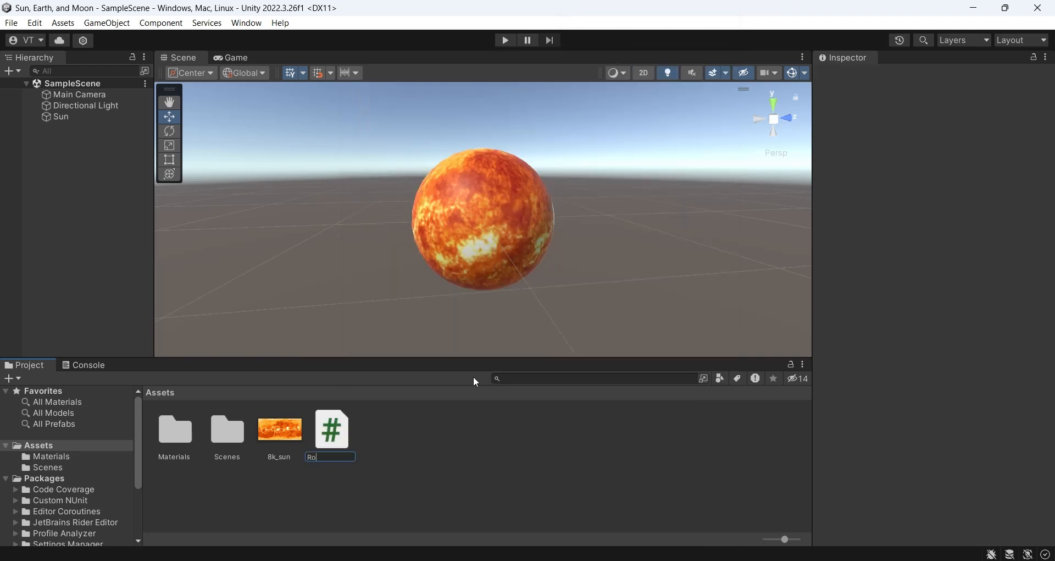
{"action": "type", "text": "tateGameO"}
{"action": "type", "text": "bjec"}
{"action": "type", "text": "t"}
{"action": "key", "text": "Return"}
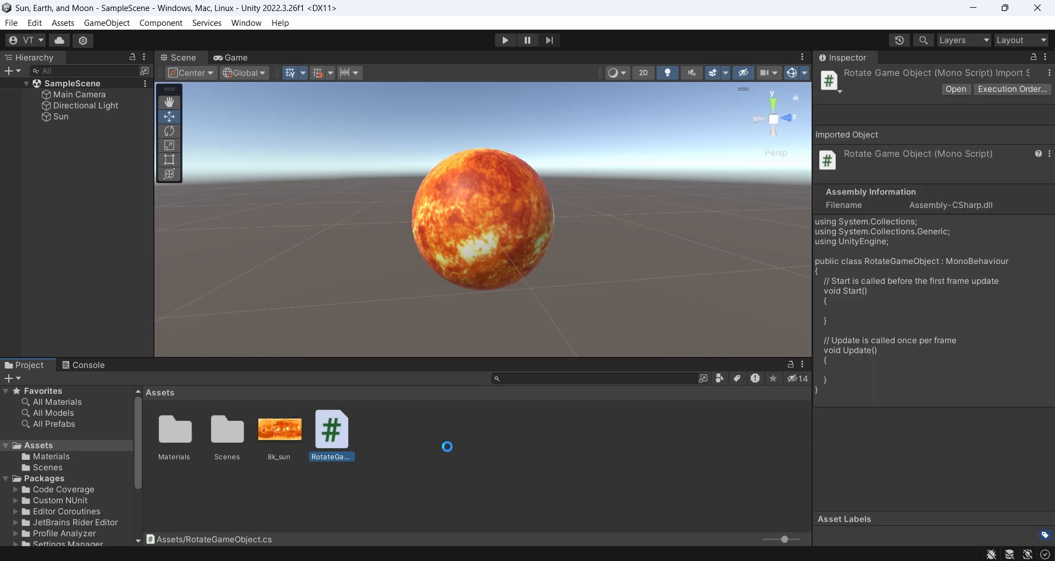
Open the RotateGameObject script in Visual Studio Code, add transform.Rotate(1,1,1); inside Update(), and save the file.
{"action": "double_click", "coordinate": [332, 435]}
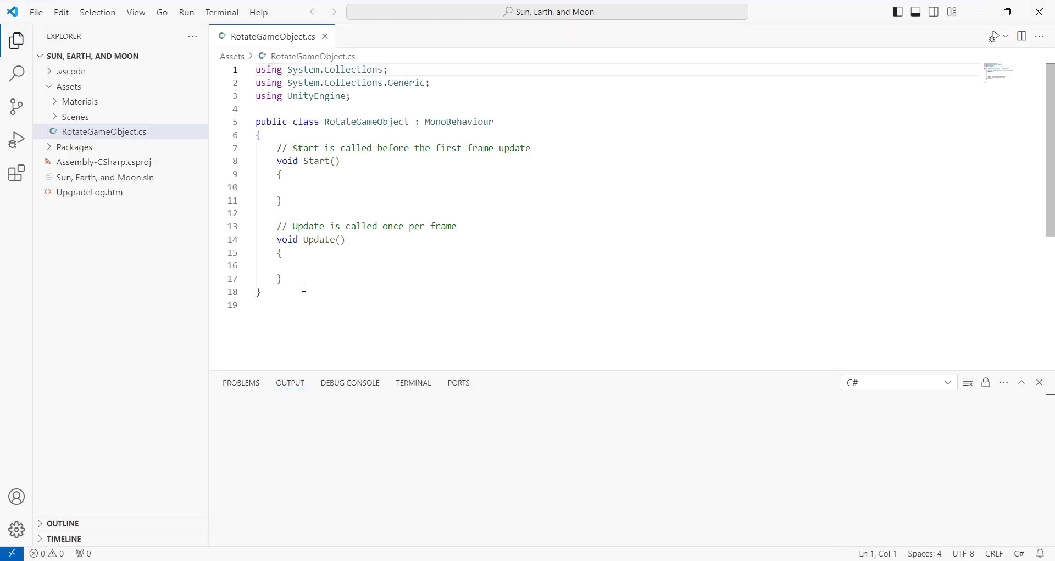
{"action": "left_click", "coordinate": [307, 264]}
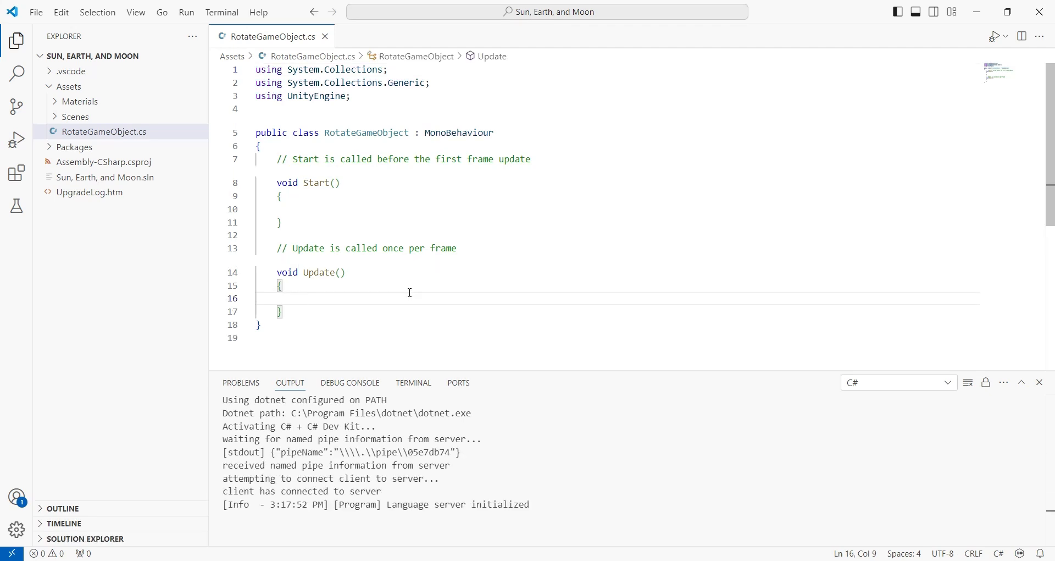
{"action": "type", "text": "transfo"}
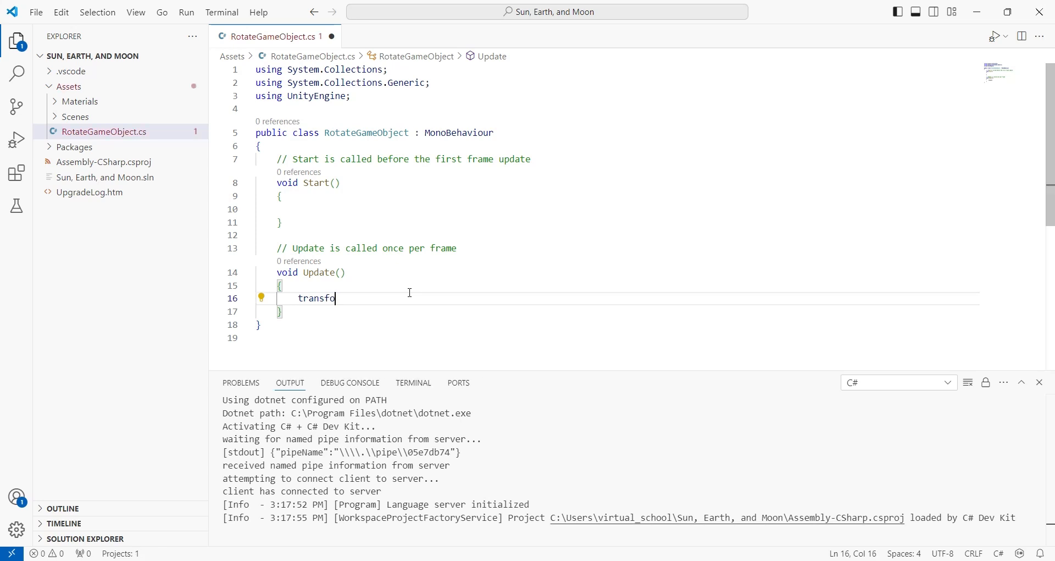
{"action": "type", "text": "rm."}
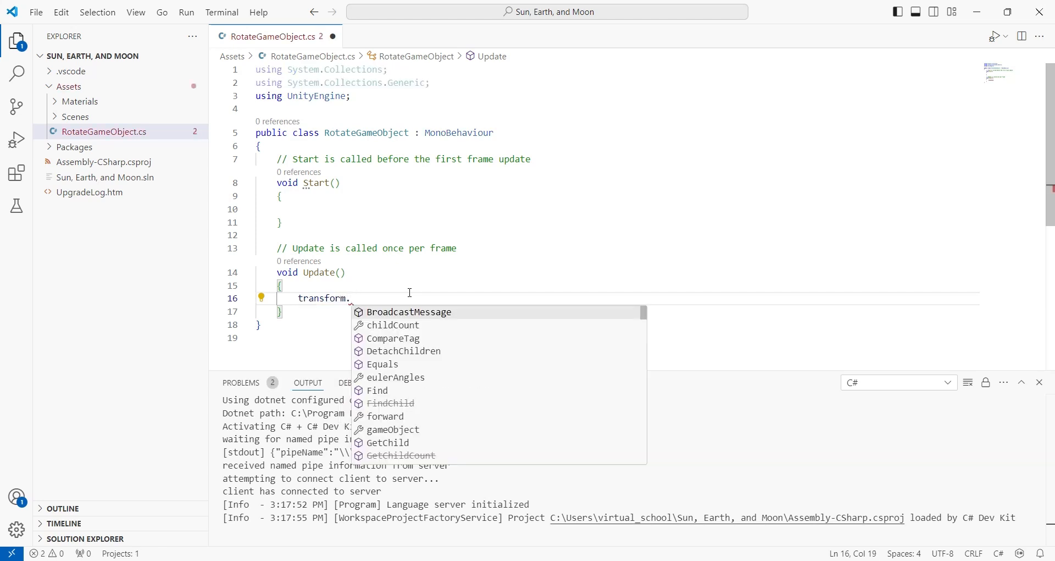
{"action": "type", "text": "rotate"}
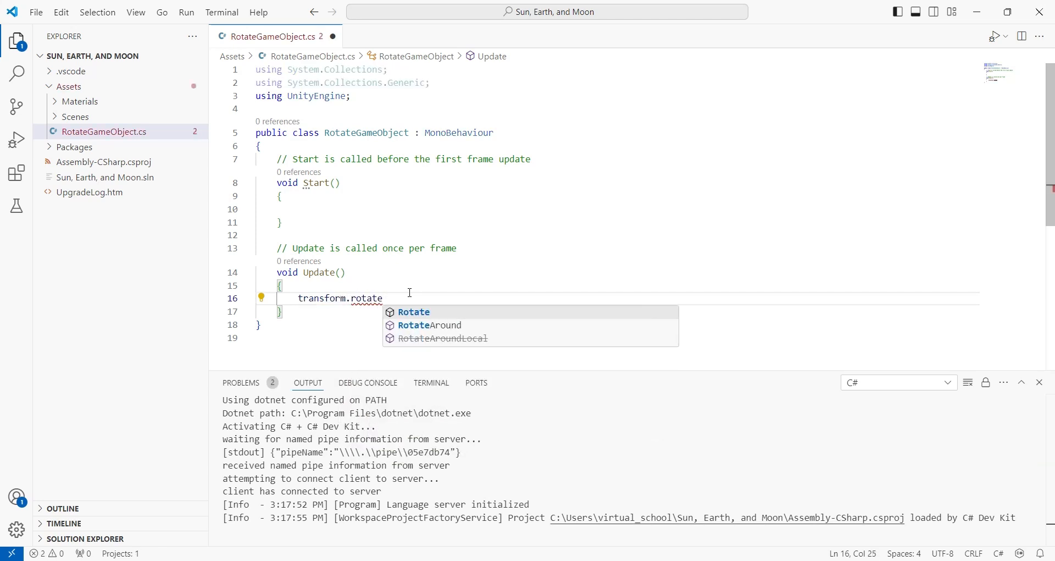
{"action": "type", "text": "("}
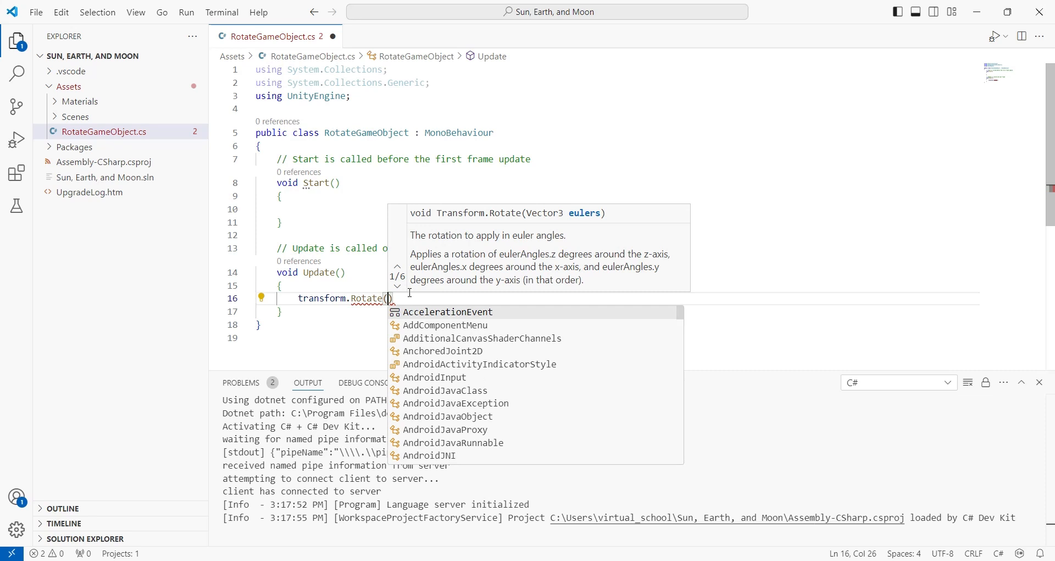
{"action": "type", "text": "1,1,1"}
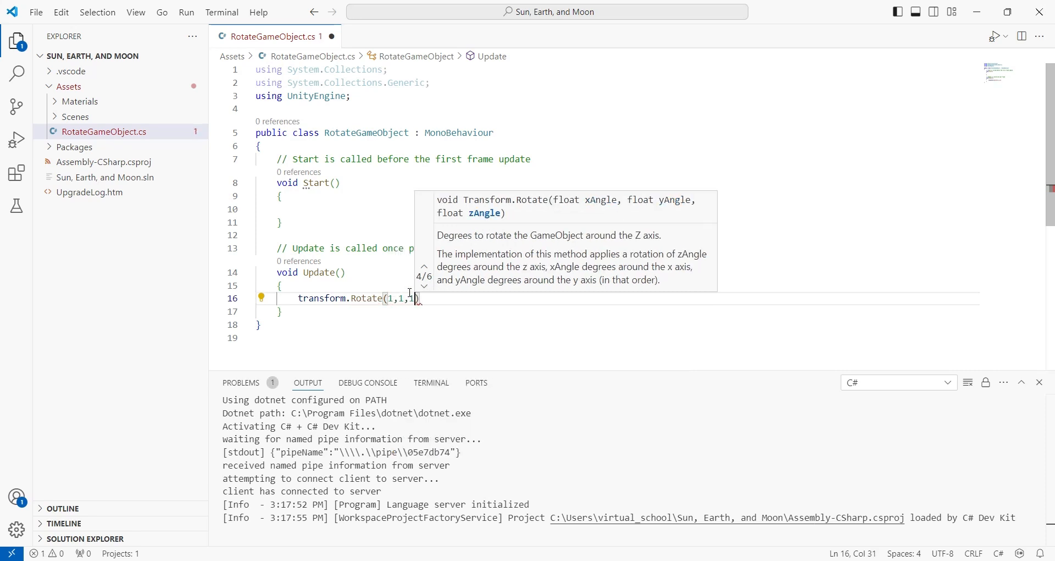
{"action": "type", "text": ");"}
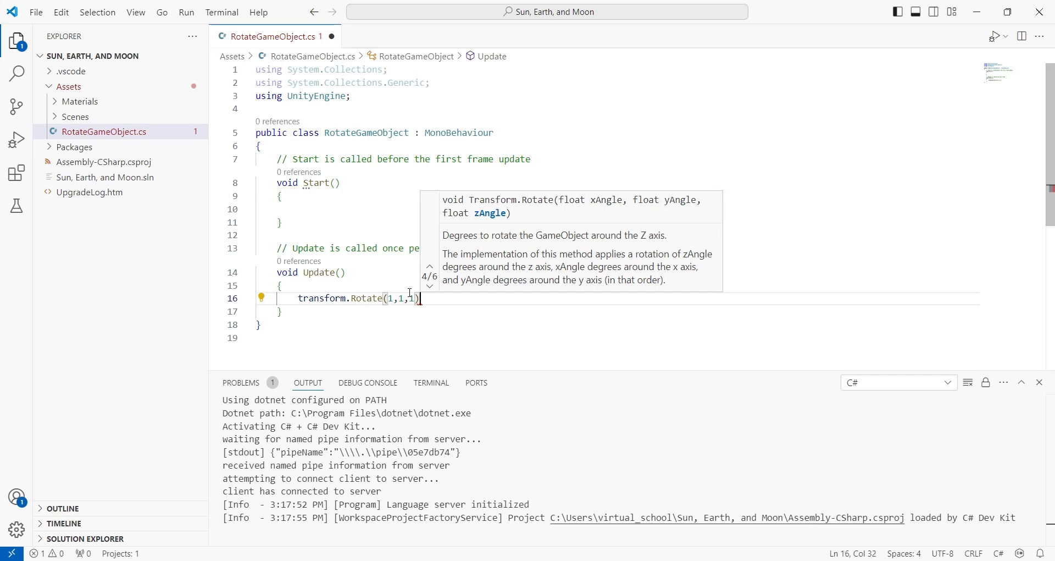
{"action": "key", "text": "ctrl+s"}
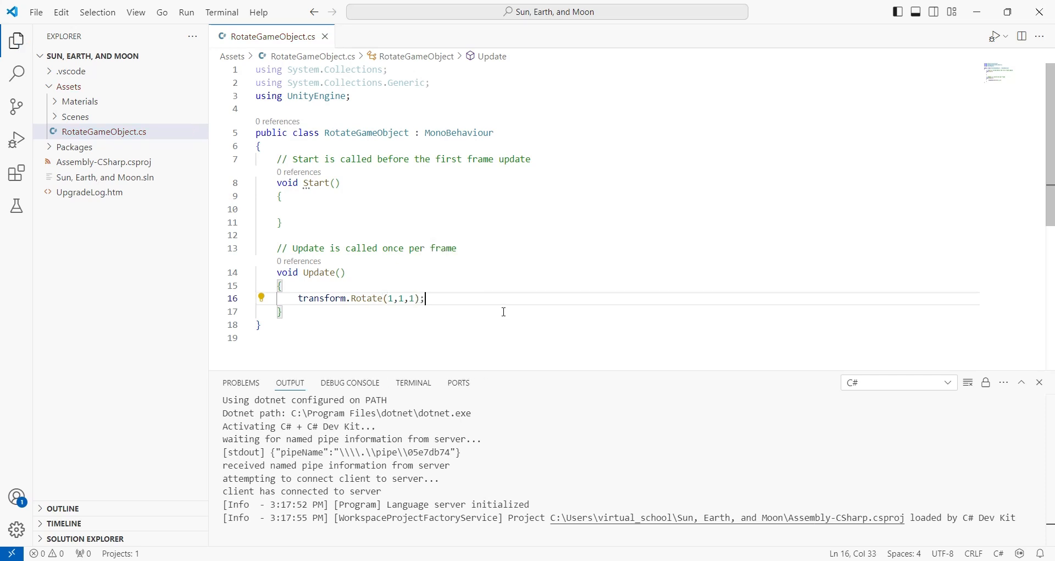
Change the three Rotate arguments to the float literals 1f,1f,1f and save the script.
{"action": "left_click", "coordinate": [395, 300]}
{"action": "type", "text": "f"}
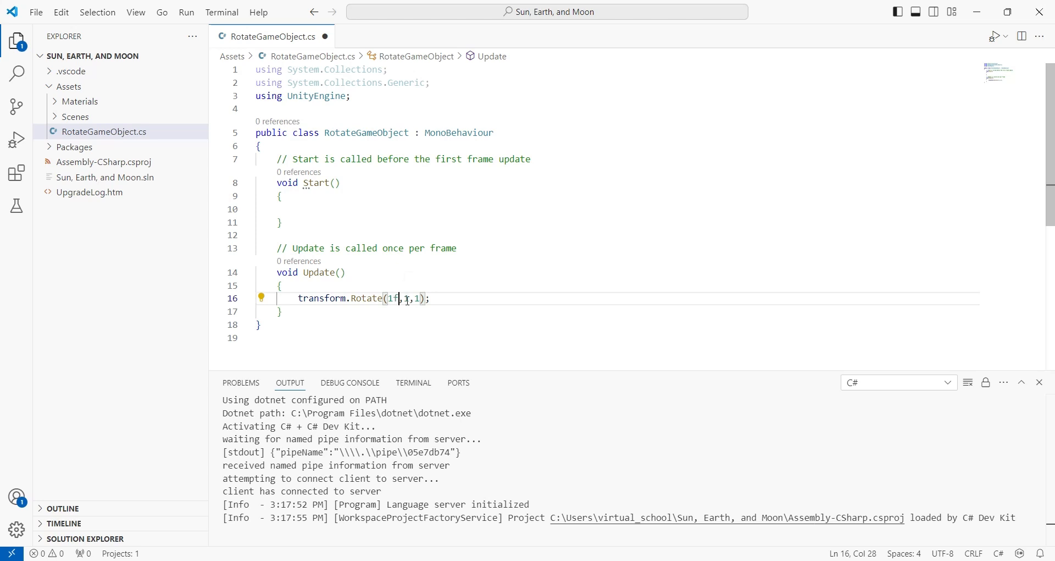
{"action": "left_click", "coordinate": [409, 300]}
{"action": "type", "text": "f"}
{"action": "left_click", "coordinate": [428, 300]}
{"action": "type", "text": "f"}
{"action": "key", "text": "ctrl+s"}
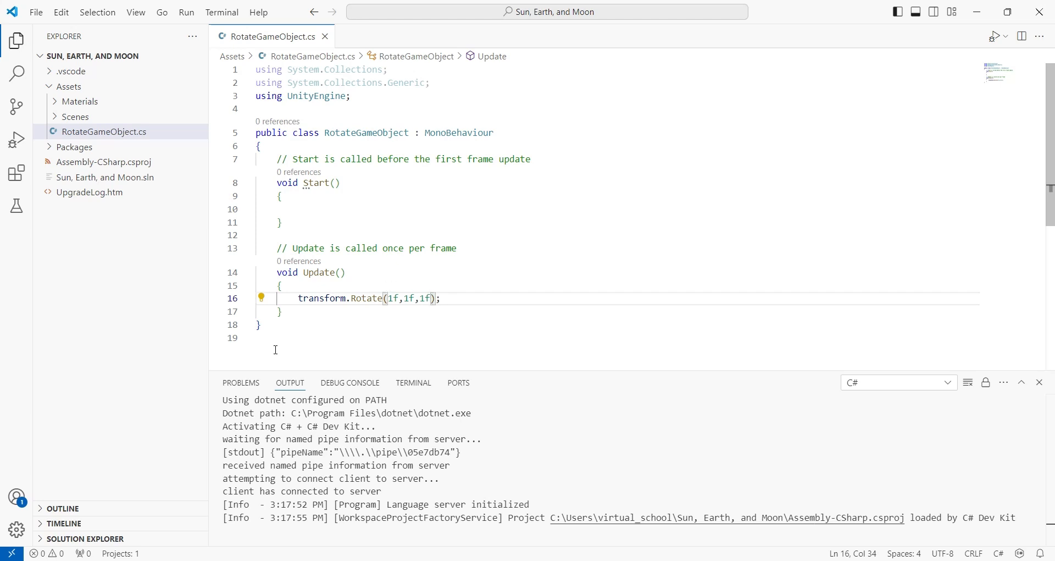
Switch back to Unity and attach the RotateGameObject script to the Sun sphere.
{"action": "left_click", "coordinate": [172, 560]}
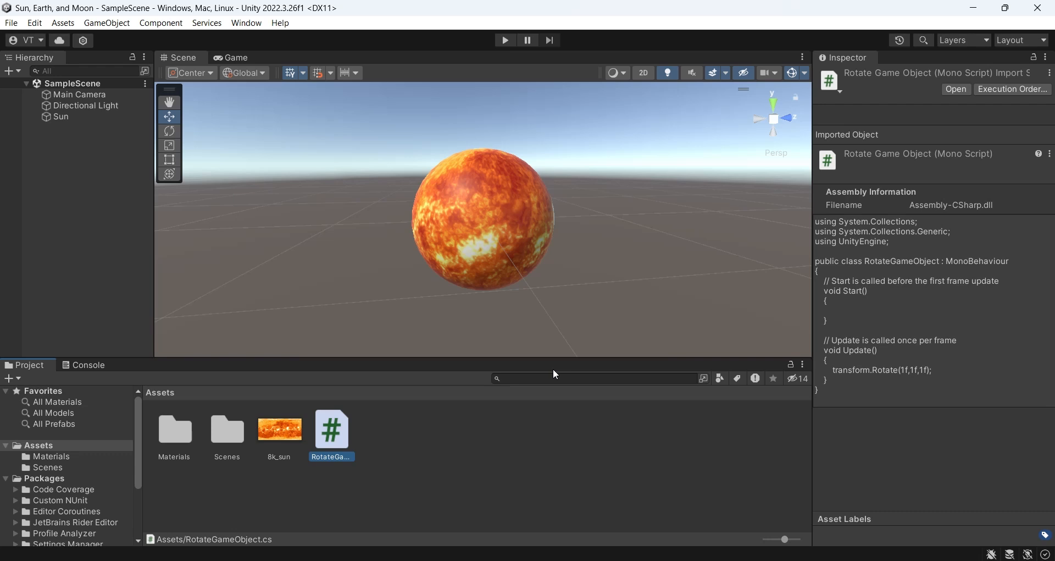
{"action": "left_click", "coordinate": [472, 224]}
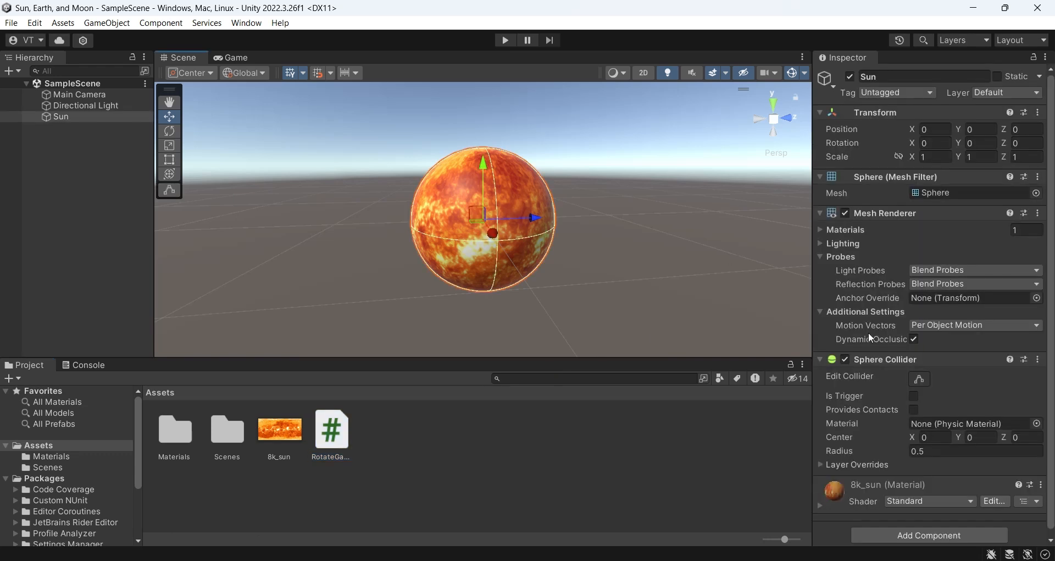
{"action": "left_click_drag", "start_coordinate": [327, 443], "coordinate": [479, 257]}
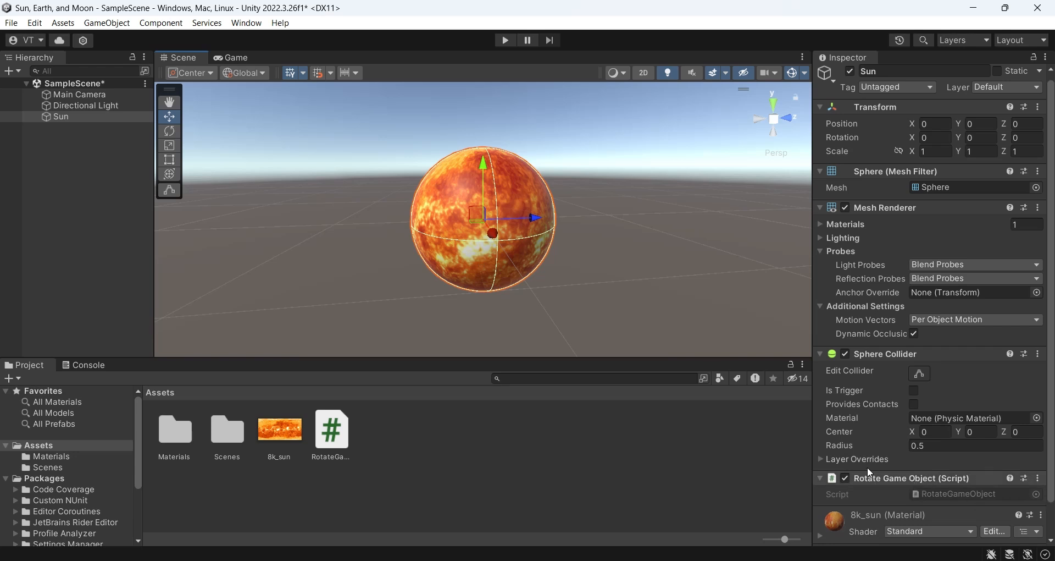
Test the Sun's rotation in play mode, moving the Main Camera to about X 0.17, Y 0.07, Z -2.89, and stop playing.
{"action": "left_click", "coordinate": [229, 59]}
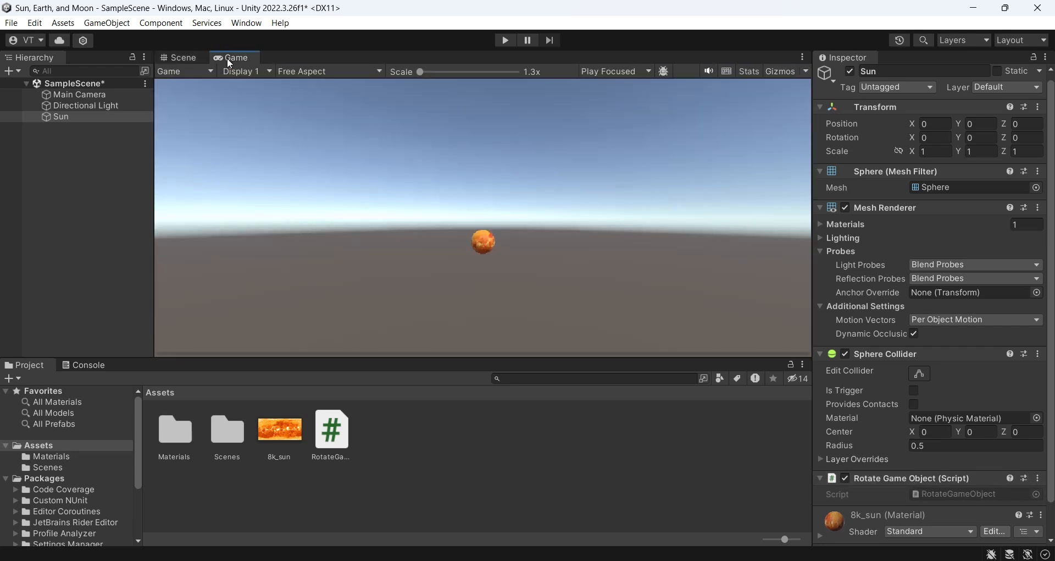
{"action": "left_click", "coordinate": [506, 41]}
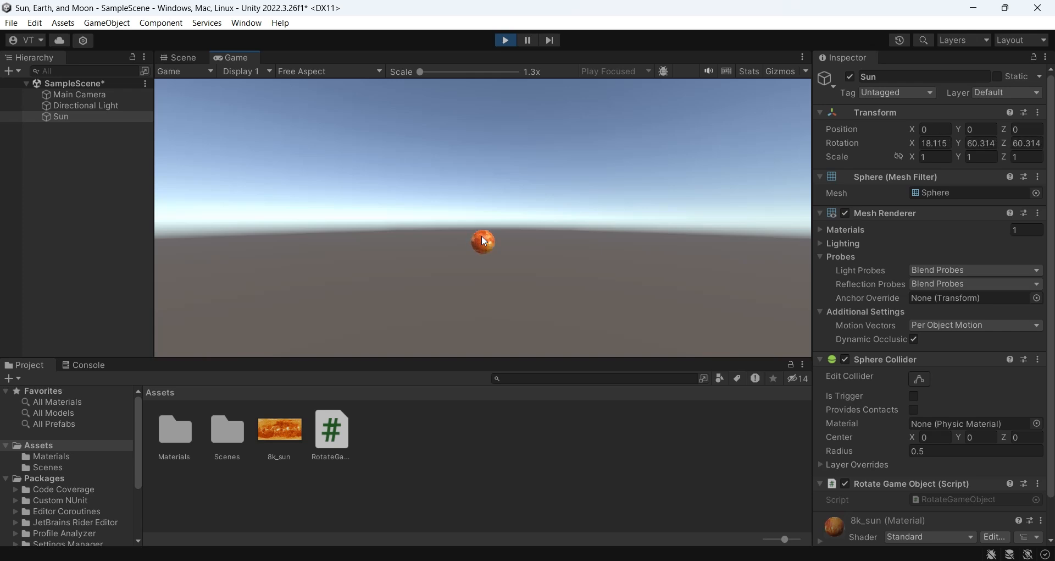
{"action": "left_click", "coordinate": [102, 96]}
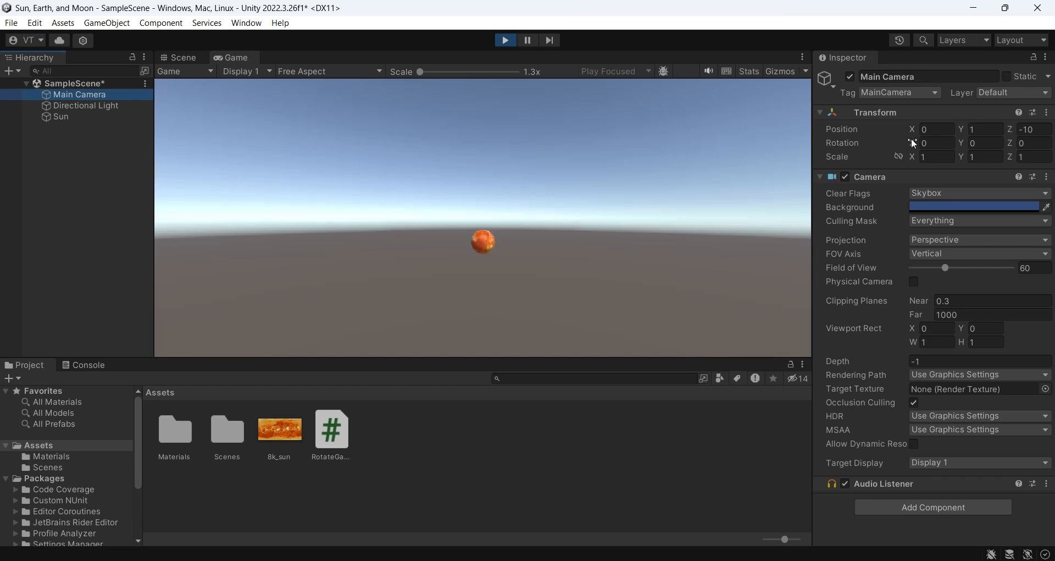
{"action": "left_click_drag", "start_coordinate": [911, 129], "coordinate": [135, 128]}
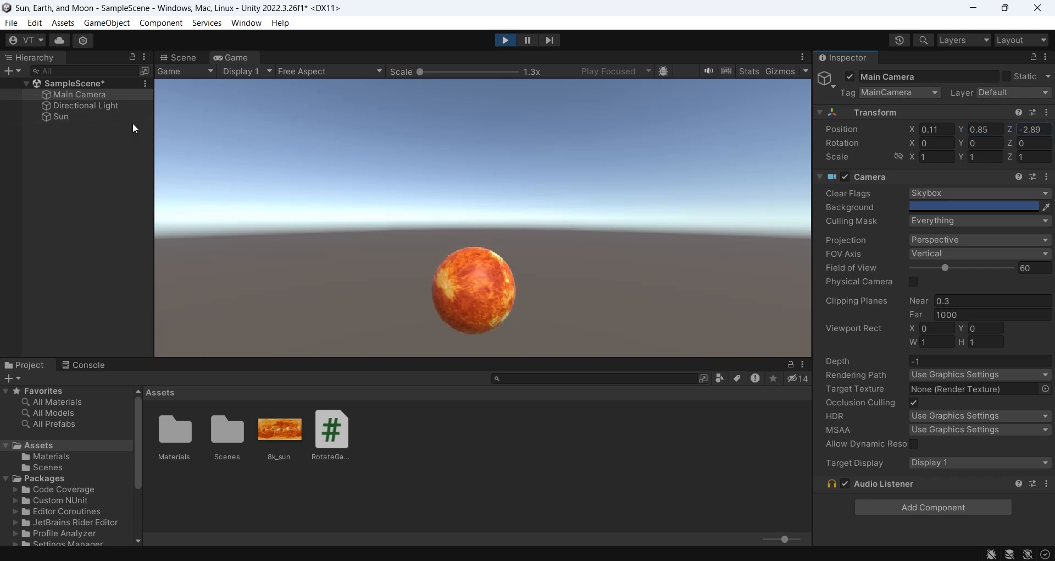
{"action": "left_click", "coordinate": [966, 130]}
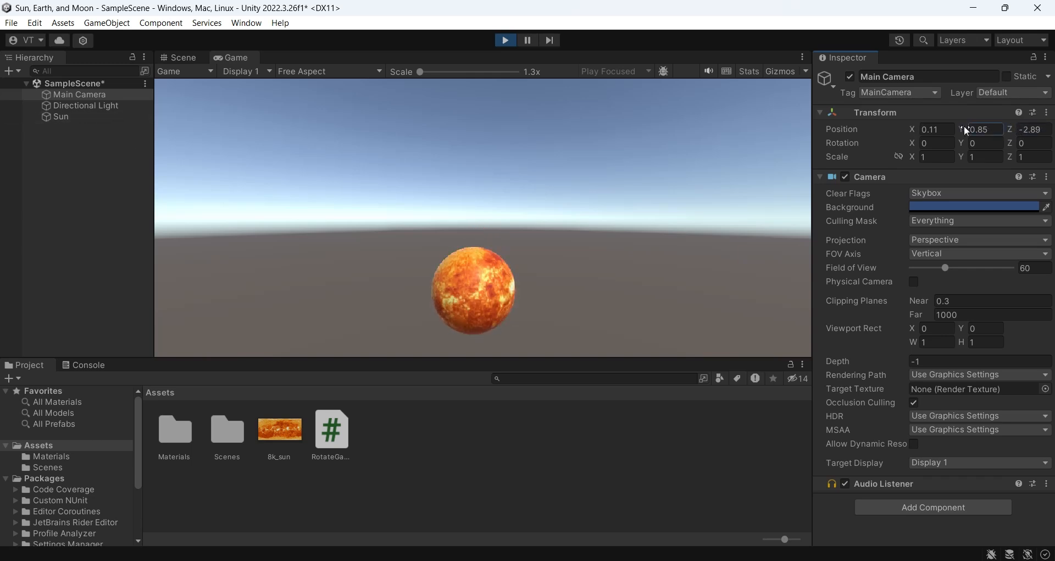
{"action": "left_click_drag", "start_coordinate": [964, 125], "coordinate": [914, 126]}
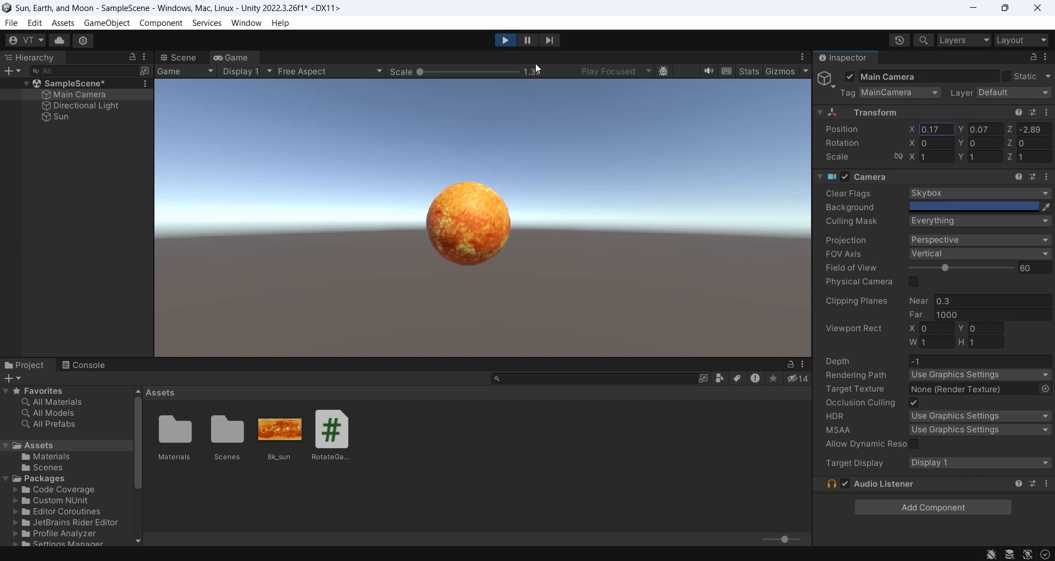
{"action": "left_click", "coordinate": [505, 40]}
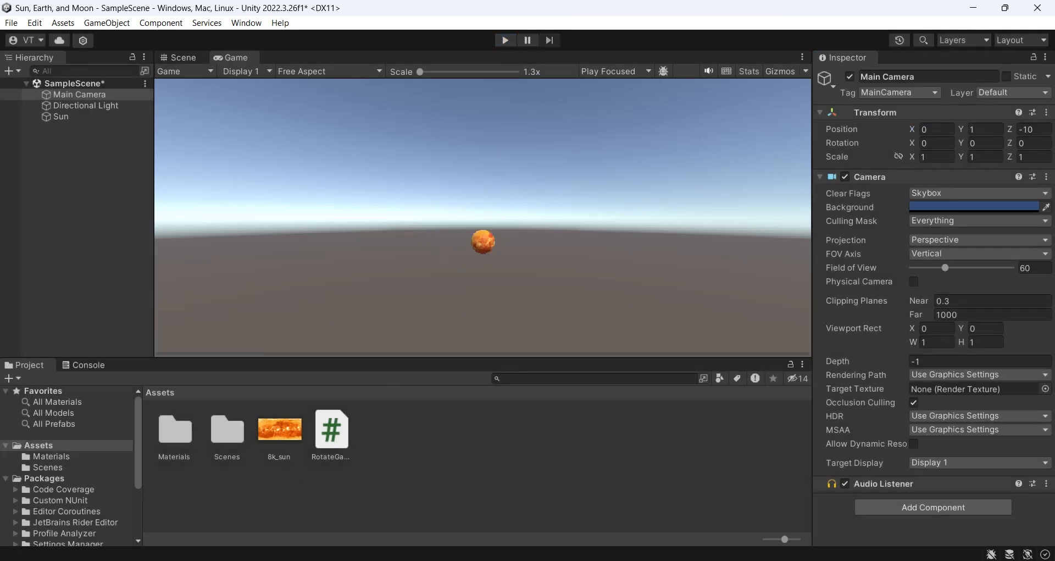
Switch to Visual Studio Code and declare float variables x, y and z at the start of the RotateGameObject class, above Start().
{"action": "left_click", "coordinate": [204, 560]}
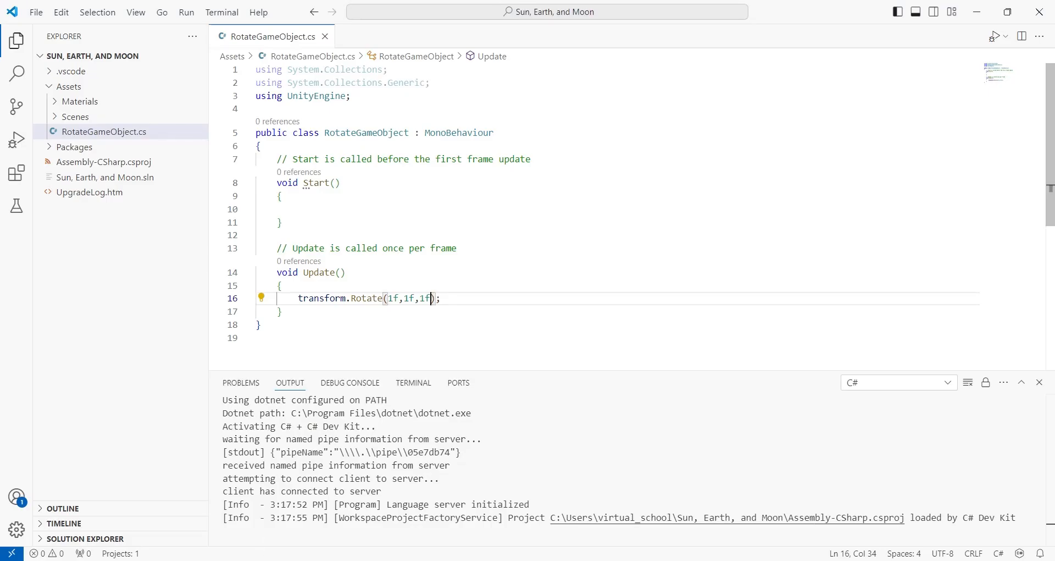
{"action": "left_click", "coordinate": [365, 149]}
{"action": "key", "text": "Return"}
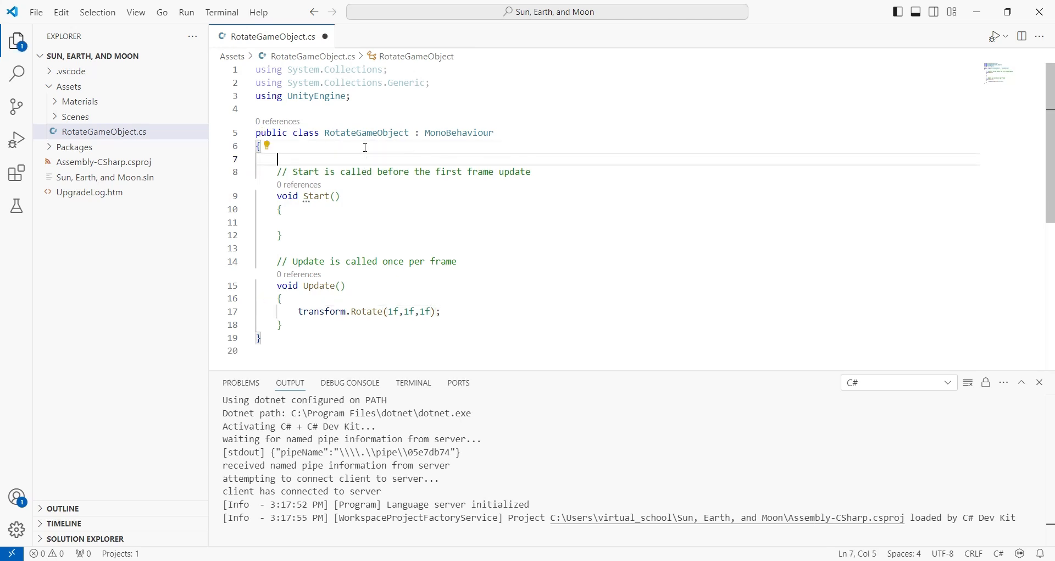
{"action": "type", "text": "float x;"}
{"action": "key", "text": "Return"}
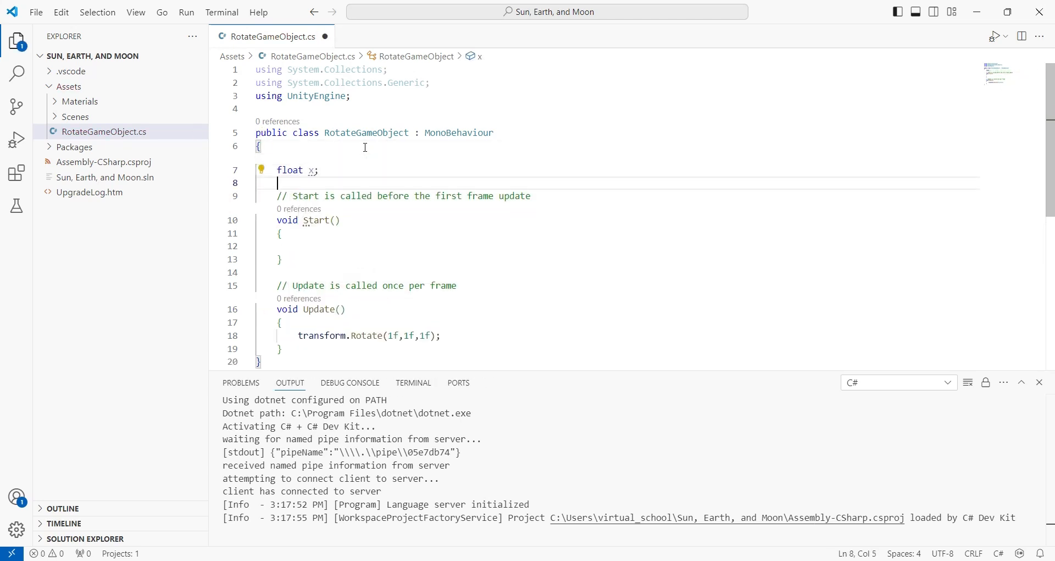
{"action": "type", "text": "float y"}
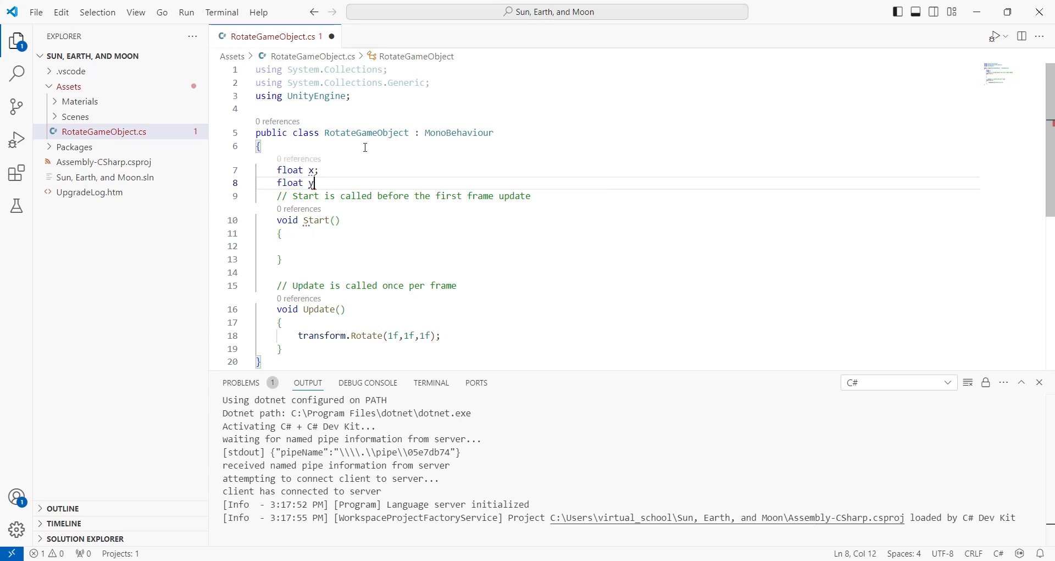
{"action": "type", "text": ";"}
{"action": "key", "text": "Return"}
{"action": "type", "text": "f"}
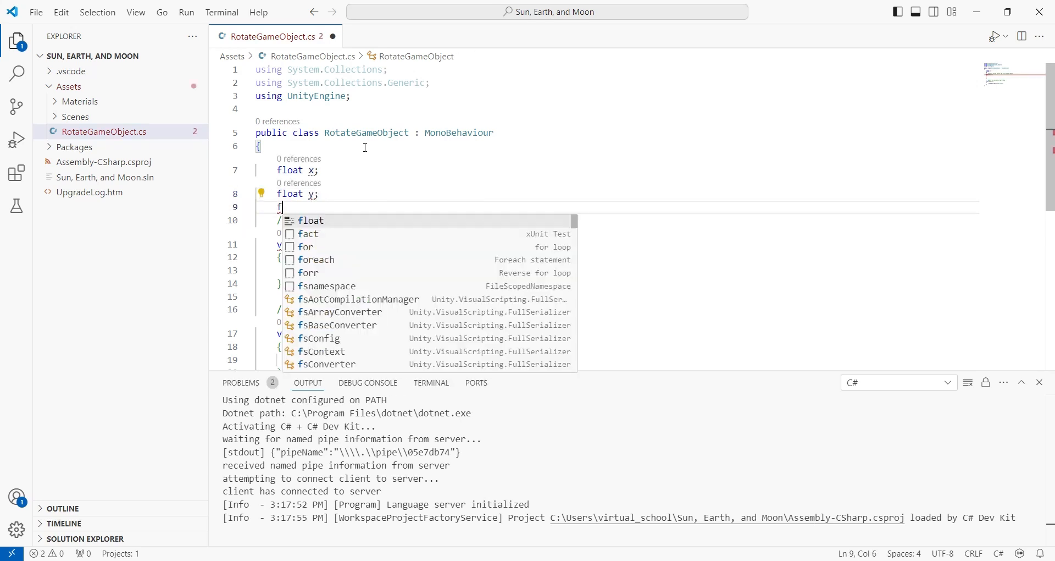
{"action": "type", "text": "loat z;"}
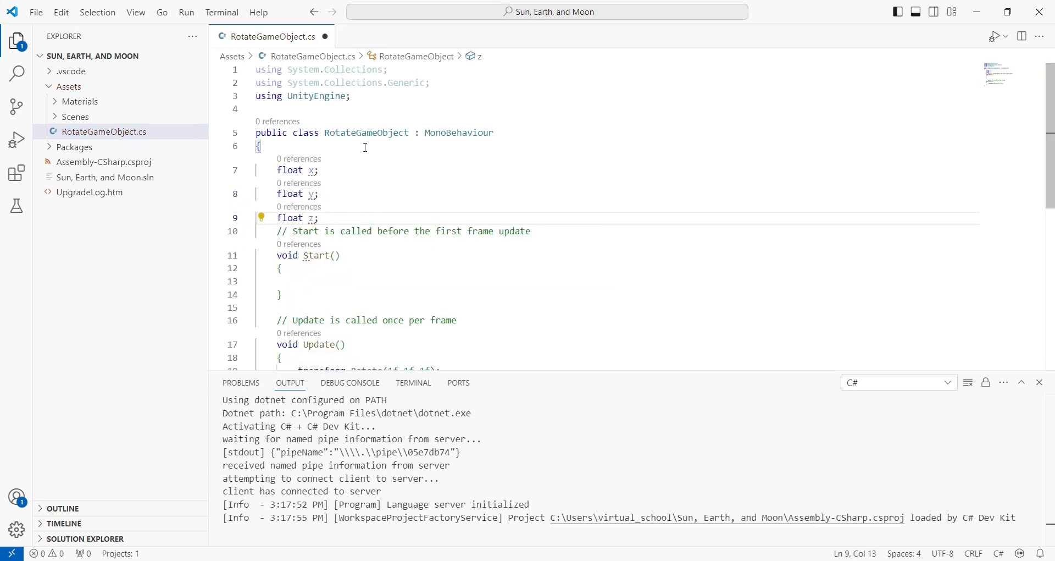
{"action": "key", "text": "Return"}
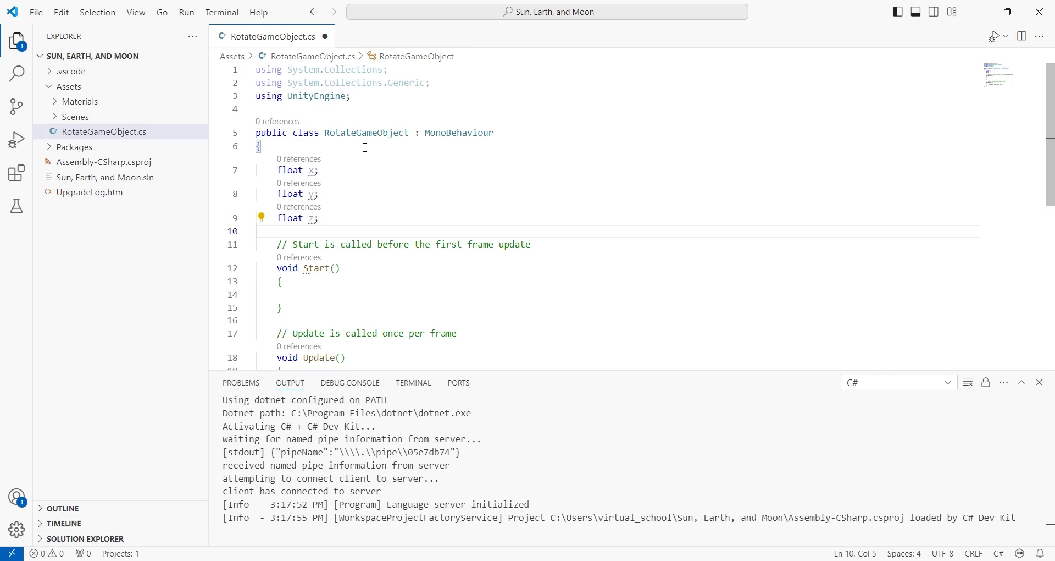
Initialize the float variable x to 0.1f in its declaration.
{"action": "left_click", "coordinate": [316, 170]}
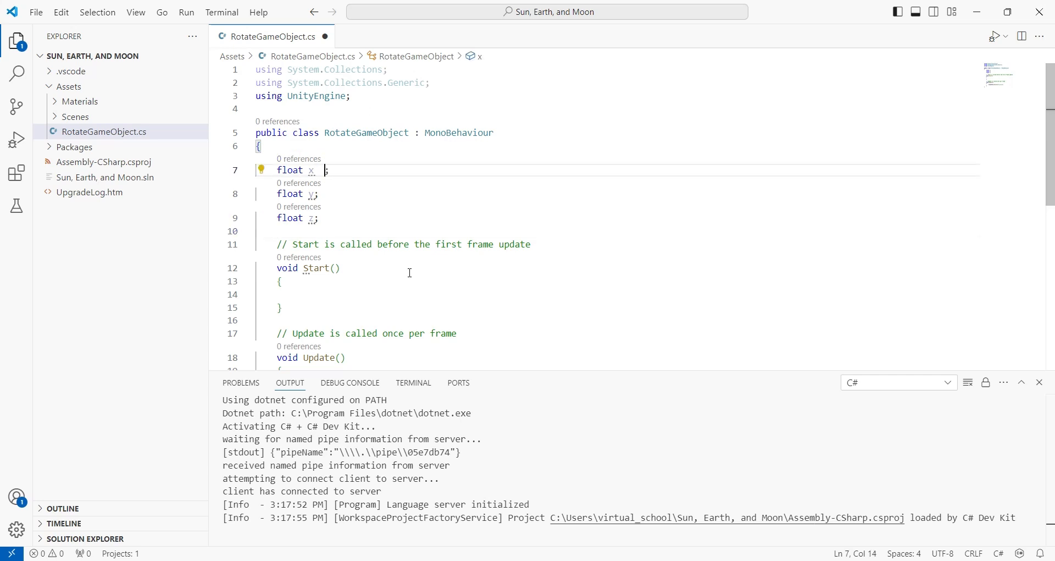
{"action": "type", "text": "= 0.1r"}
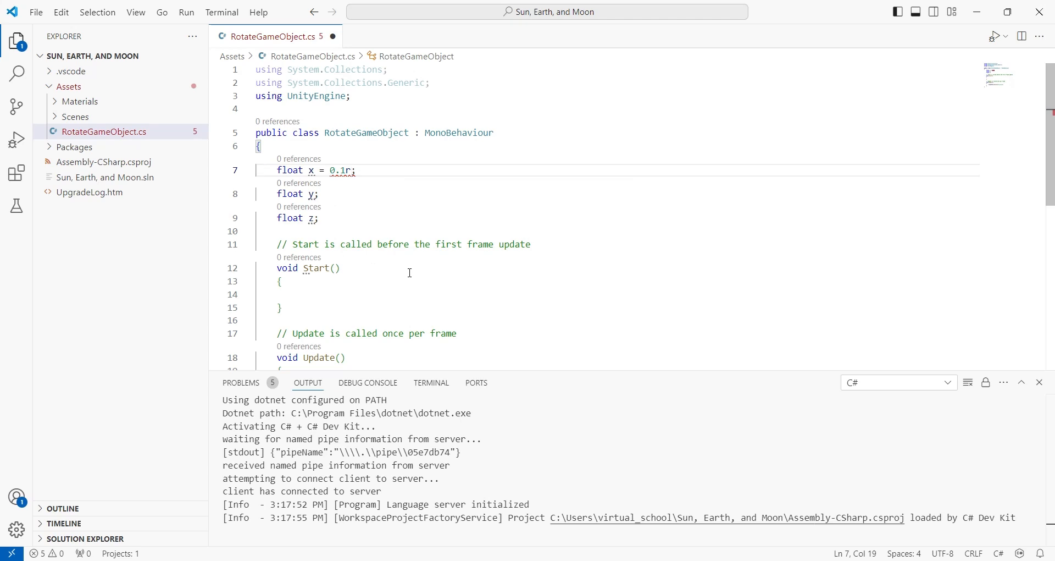
{"action": "key", "text": "BackSpace"}
{"action": "type", "text": "f"}
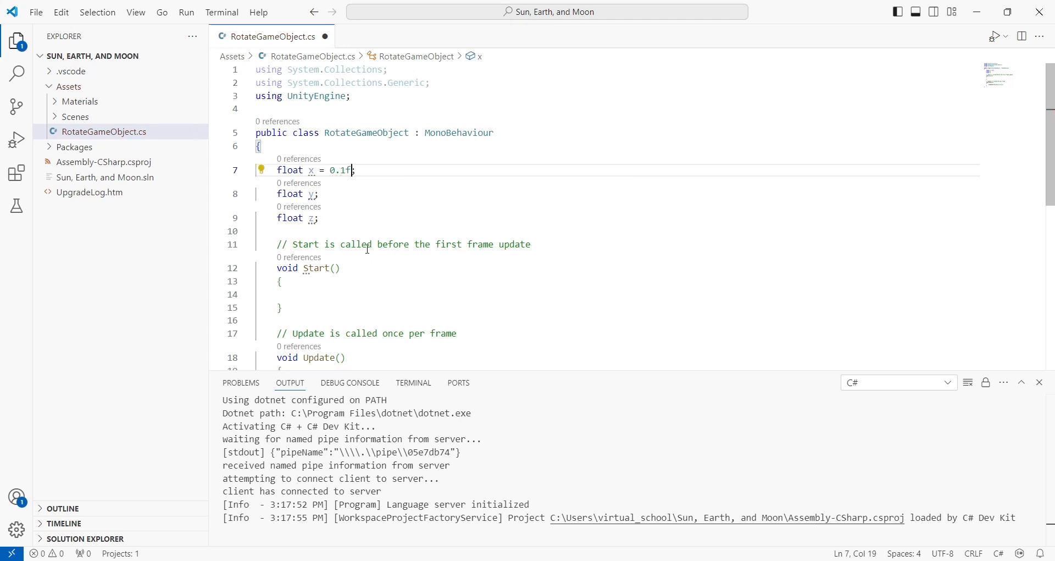
Initialize the float variables y and z to 0.1f as well, reusing the initializer from x.
{"action": "left_click", "coordinate": [316, 171], "text": "shift"}
{"action": "key", "text": "ctrl+c"}
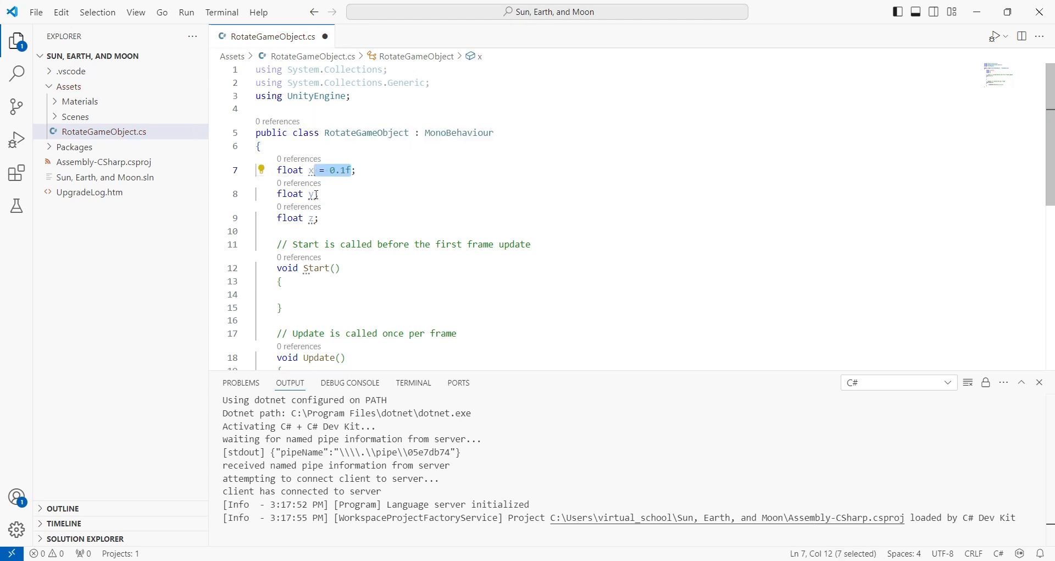
{"action": "left_click", "coordinate": [318, 194]}
{"action": "key", "text": "ctrl+v"}
{"action": "left_click", "coordinate": [317, 218]}
{"action": "key", "text": "ctrl+v"}
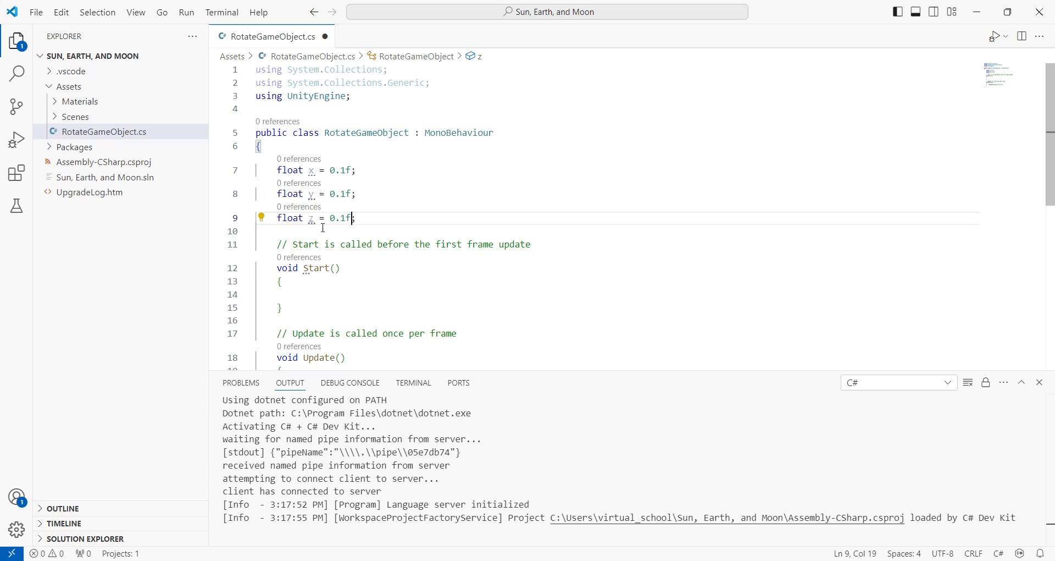
Replace the three 1f arguments of transform.Rotate in Update() with x, y and z, and save the script.
{"action": "scroll", "coordinate": [365, 276], "scroll_direction": "down", "scroll_amount": 1}
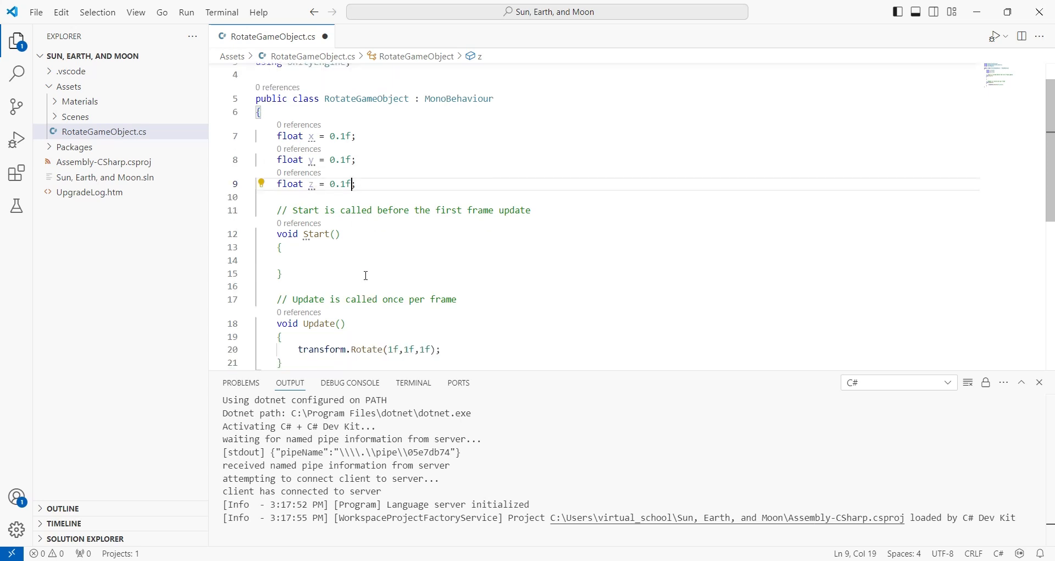
{"action": "double_click", "coordinate": [395, 350]}
{"action": "type", "text": "x"}
{"action": "left_click_drag", "start_coordinate": [399, 350], "coordinate": [401, 349]}
{"action": "type", "text": "y"}
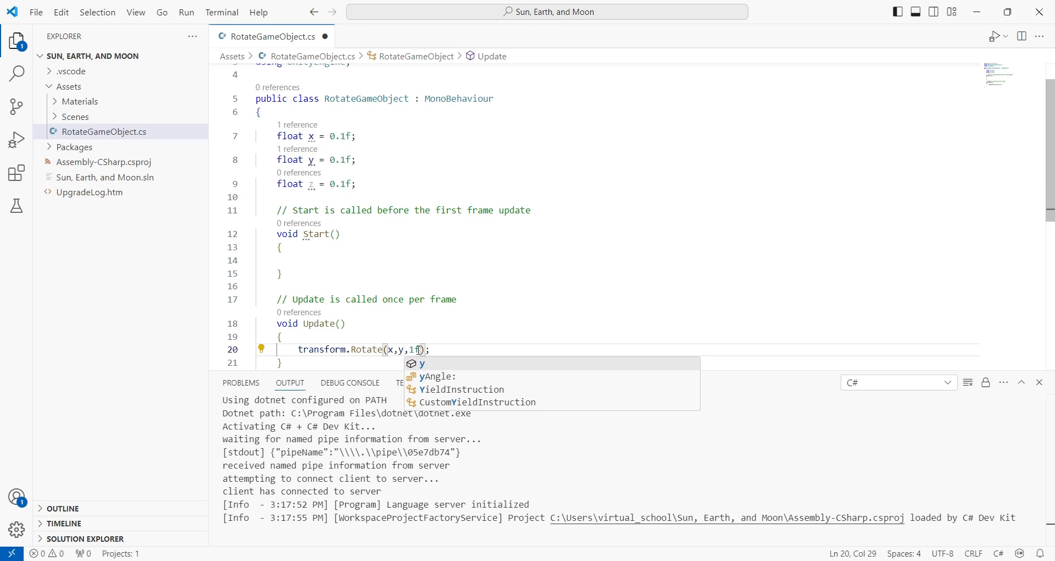
{"action": "double_click", "coordinate": [416, 350]}
{"action": "type", "text": "z"}
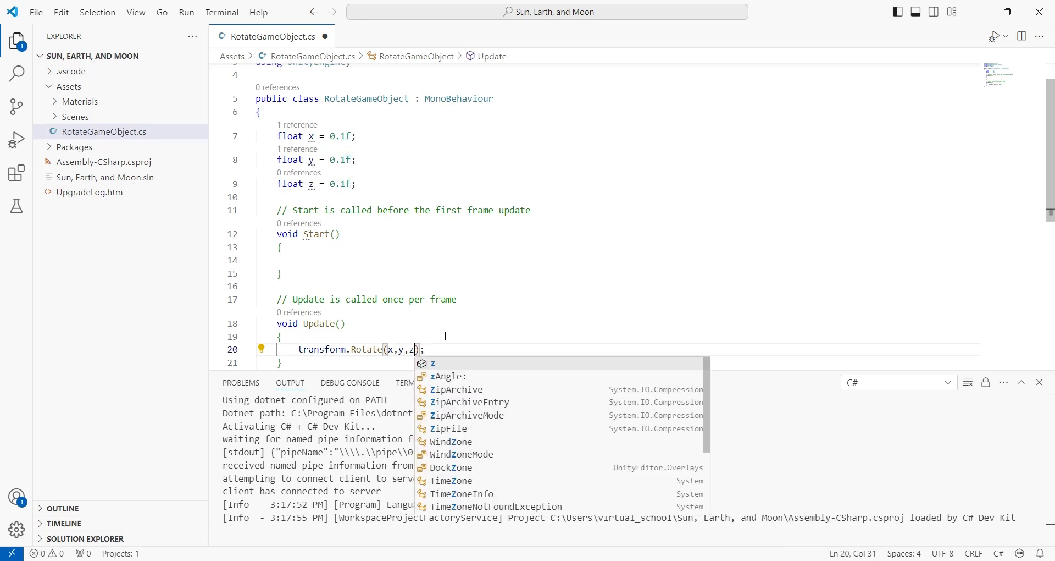
{"action": "left_click", "coordinate": [445, 335]}
{"action": "key", "text": "ctrl+s"}
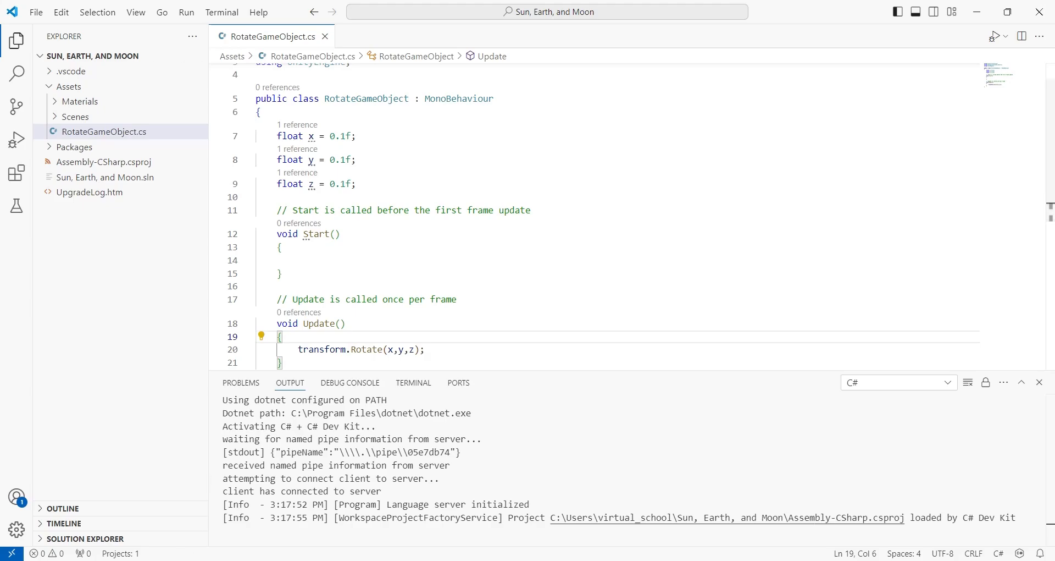
Switch to Unity, test the Sun's rotation in play mode while checking its script component, and stop playing.
{"action": "left_click", "coordinate": [174, 560]}
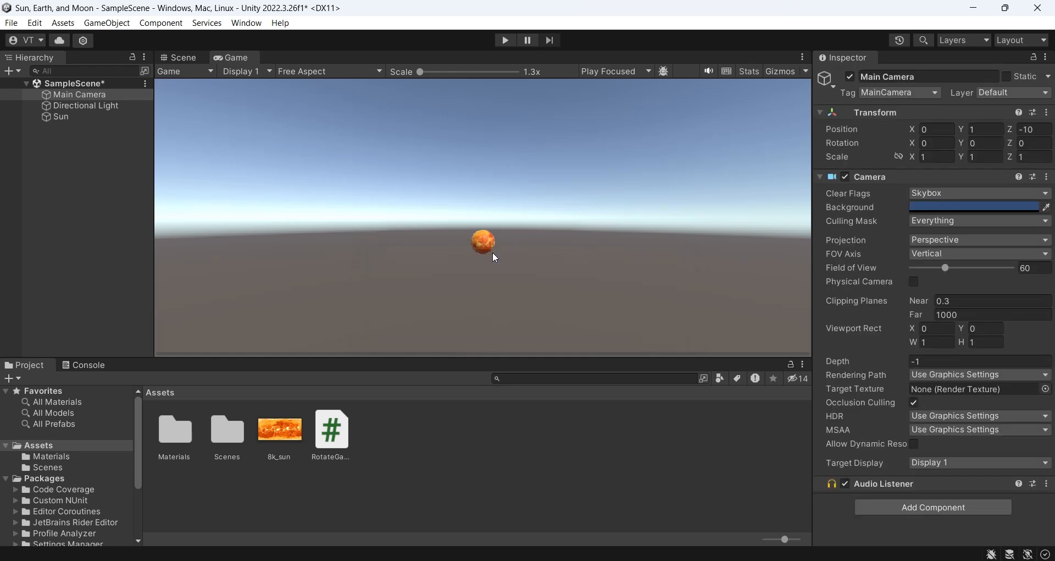
{"action": "left_click", "coordinate": [506, 40]}
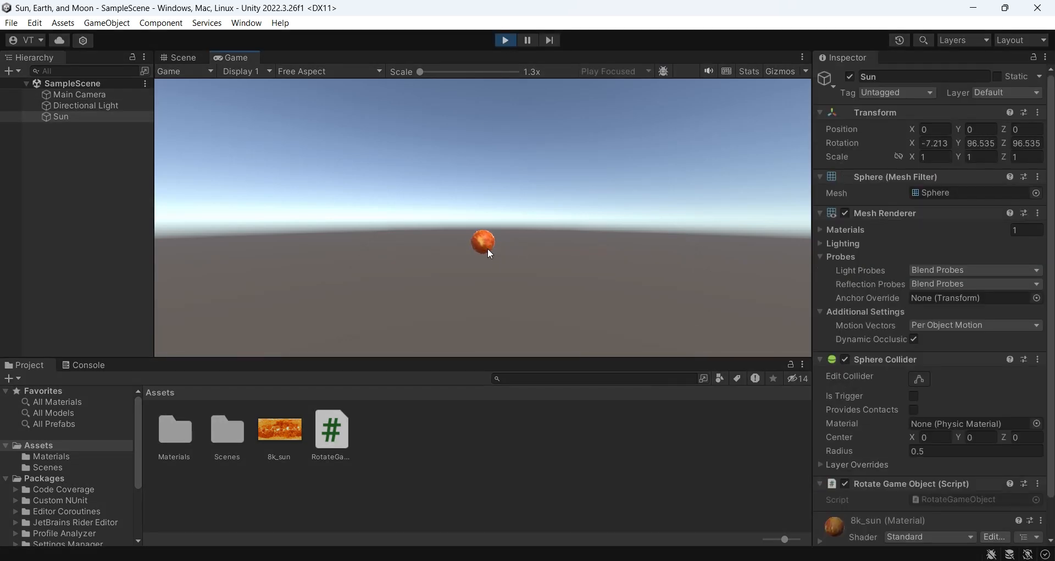
{"action": "scroll", "coordinate": [993, 446], "scroll_direction": "down", "scroll_amount": 2}
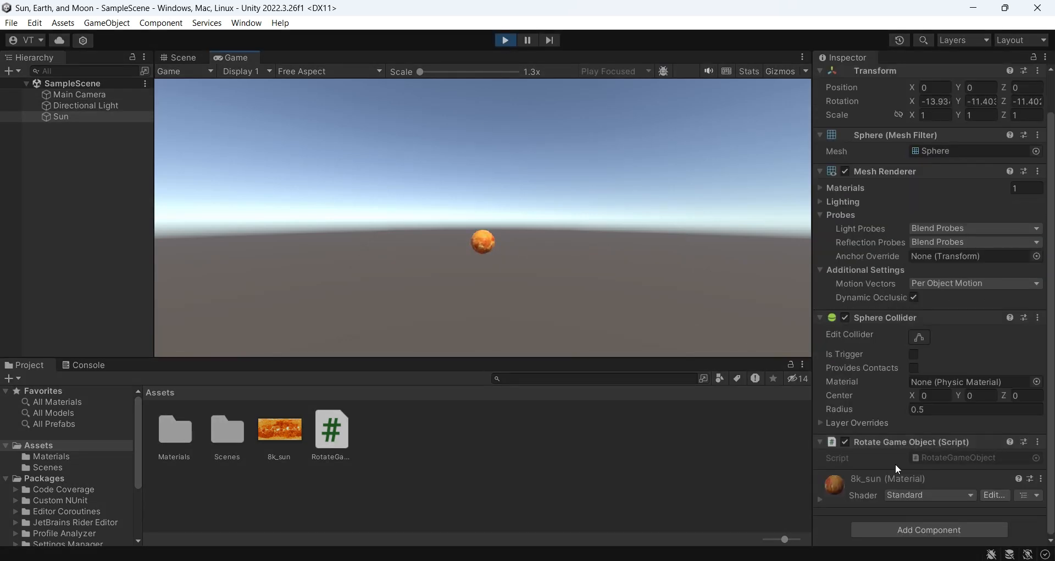
{"action": "left_click", "coordinate": [509, 42]}
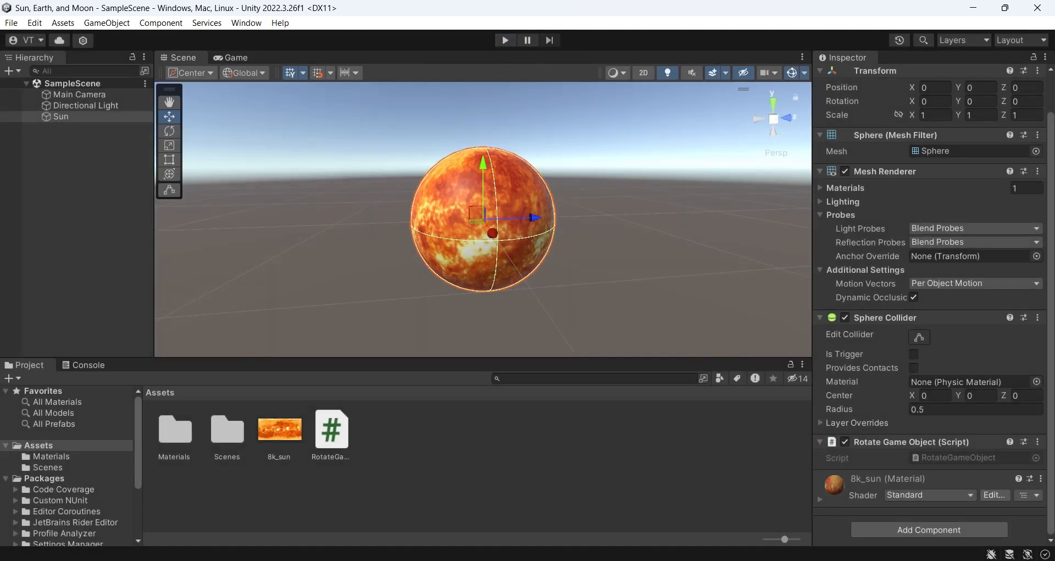
Switch to Visual Studio Code, make the float variables x, y and z public, and save the script.
{"action": "key", "text": "alt+Tab"}
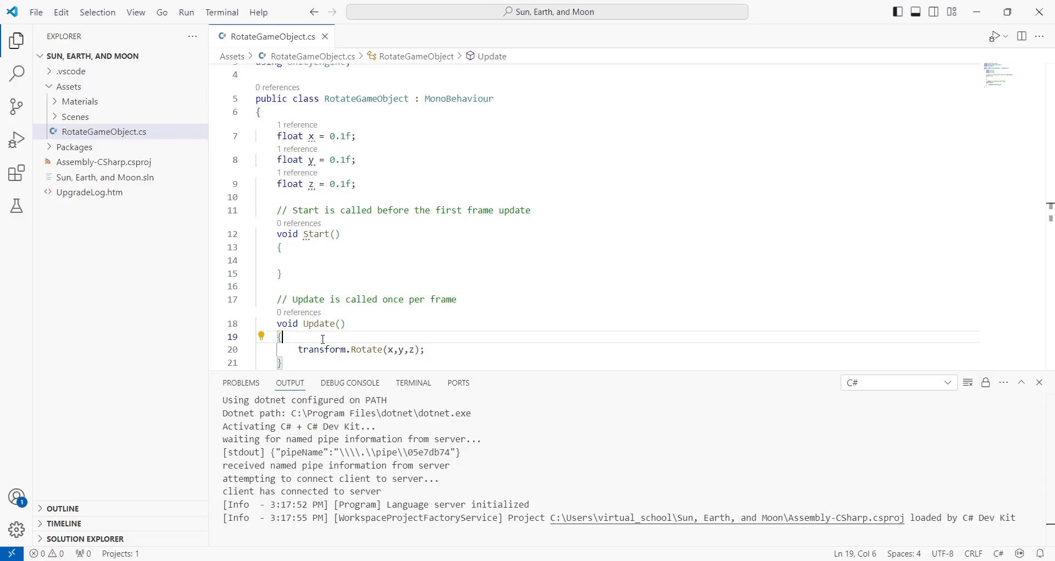
{"action": "left_click", "coordinate": [278, 136]}
{"action": "type", "text": "public"}
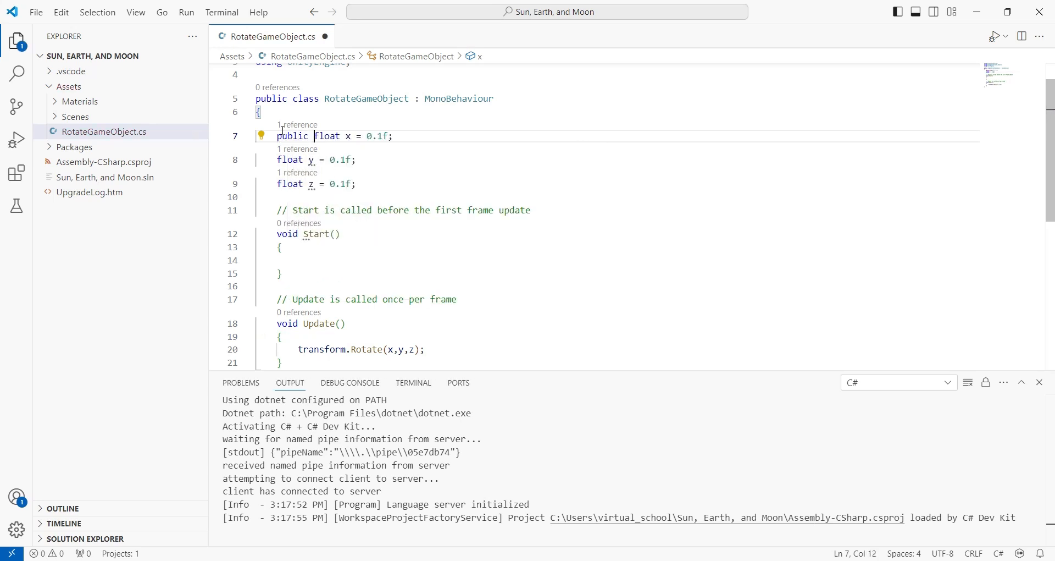
{"action": "left_click_drag", "start_coordinate": [277, 135], "coordinate": [317, 140]}
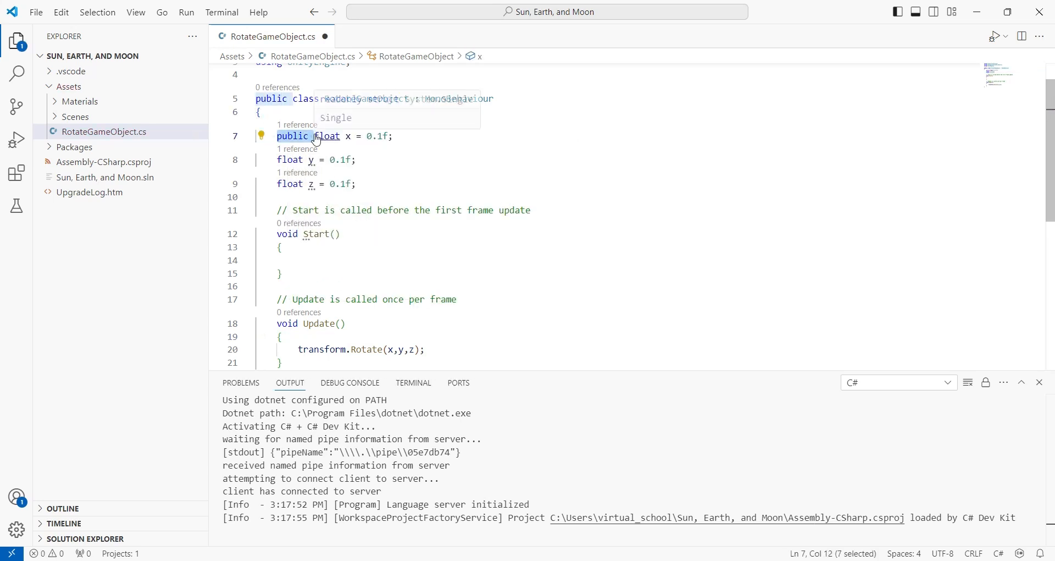
{"action": "key", "text": "ctrl+c"}
{"action": "left_click", "coordinate": [278, 159]}
{"action": "key", "text": "ctrl+v"}
{"action": "left_click", "coordinate": [278, 184]}
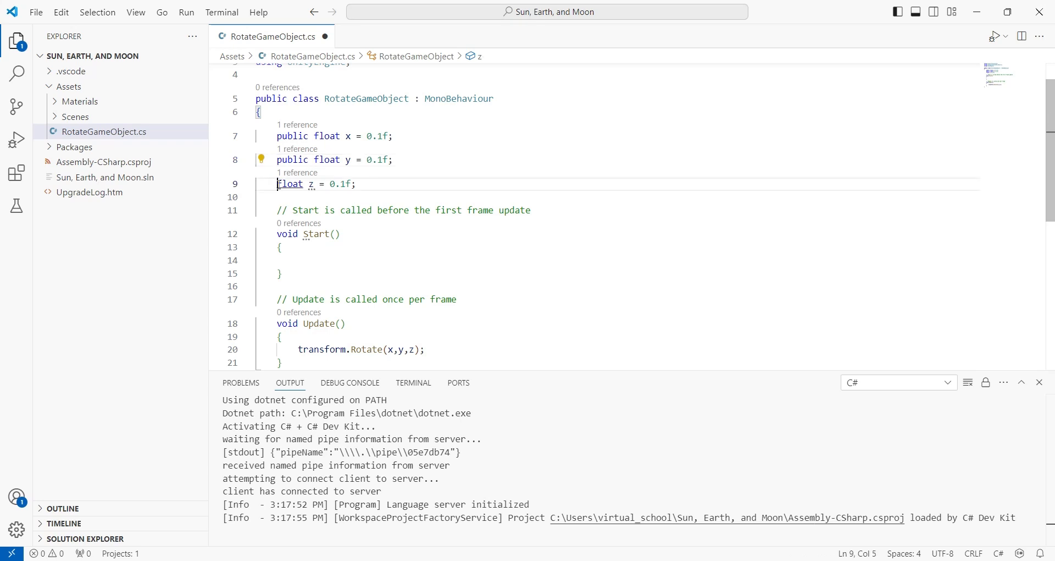
{"action": "key", "text": "ctrl+v"}
{"action": "key", "text": "ctrl+s"}
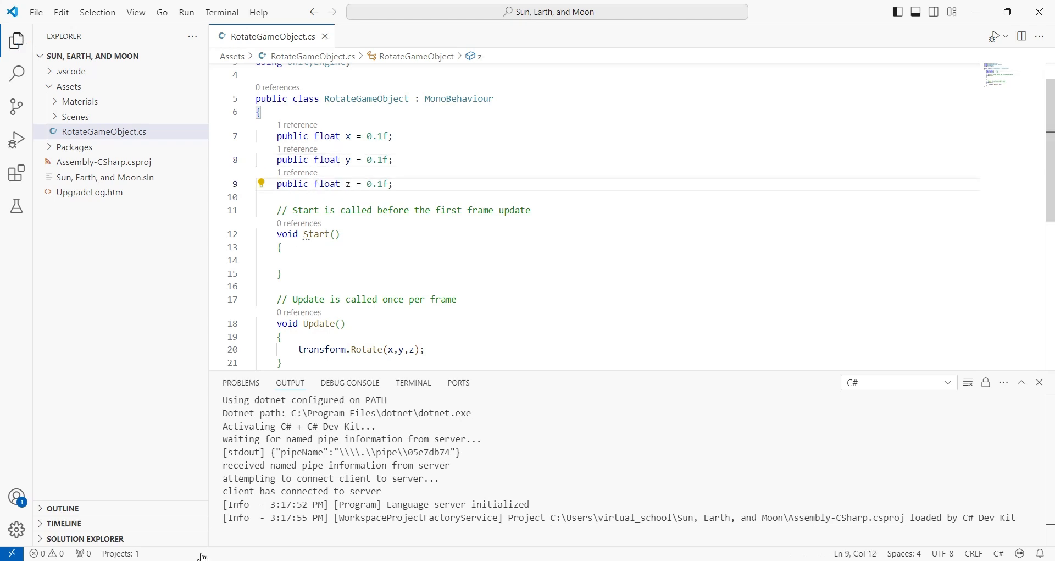
Switch to Unity and run the scene in play mode with the Sun's exposed X, Y and Z script values in view.
{"action": "key", "text": "alt+Tab"}
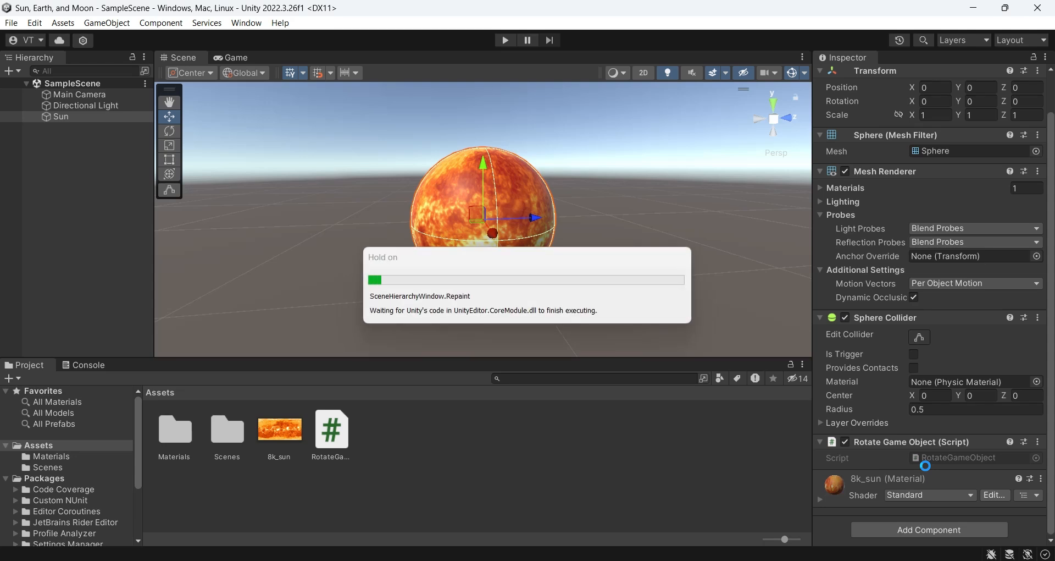
{"action": "scroll", "coordinate": [926, 466], "scroll_direction": "down", "scroll_amount": 3}
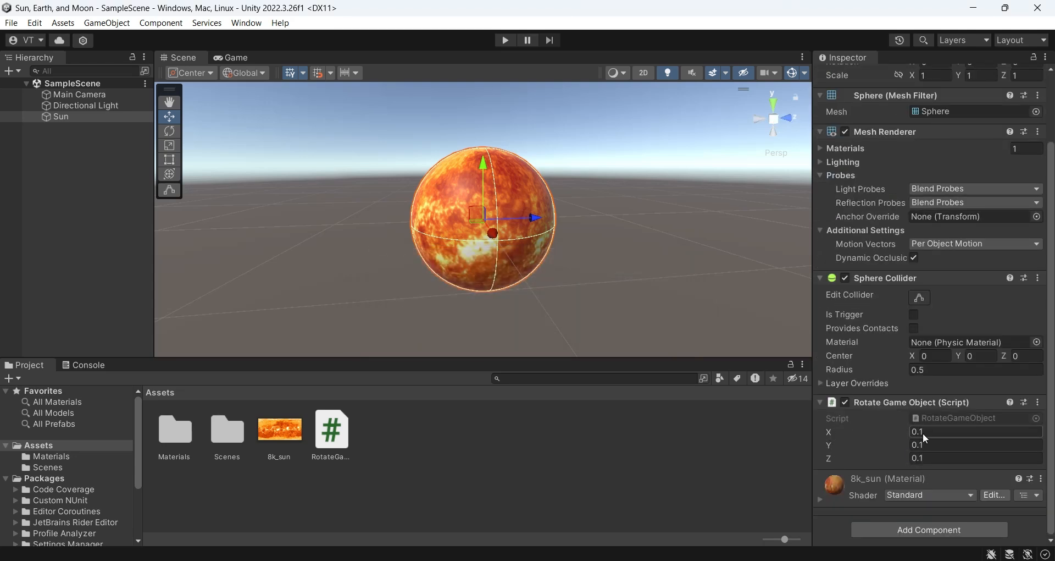
{"action": "left_click", "coordinate": [501, 42]}
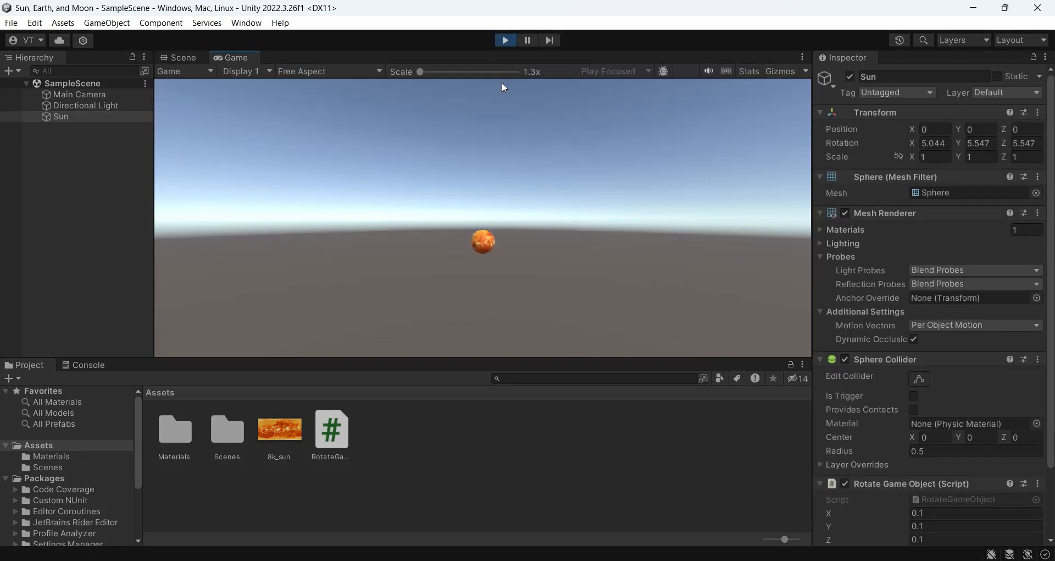
{"action": "scroll", "coordinate": [942, 477], "scroll_direction": "down", "scroll_amount": 3}
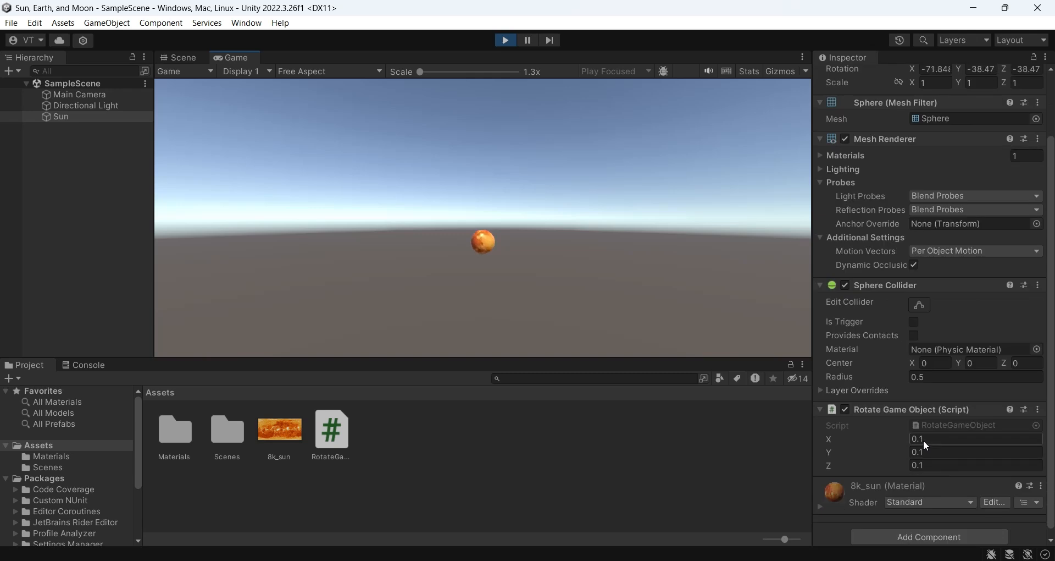
Try out X values of 1 and 0 in the Sun's rotation script during play, and set Y to 0.
{"action": "left_click", "coordinate": [925, 436]}
{"action": "type", "text": "1"}
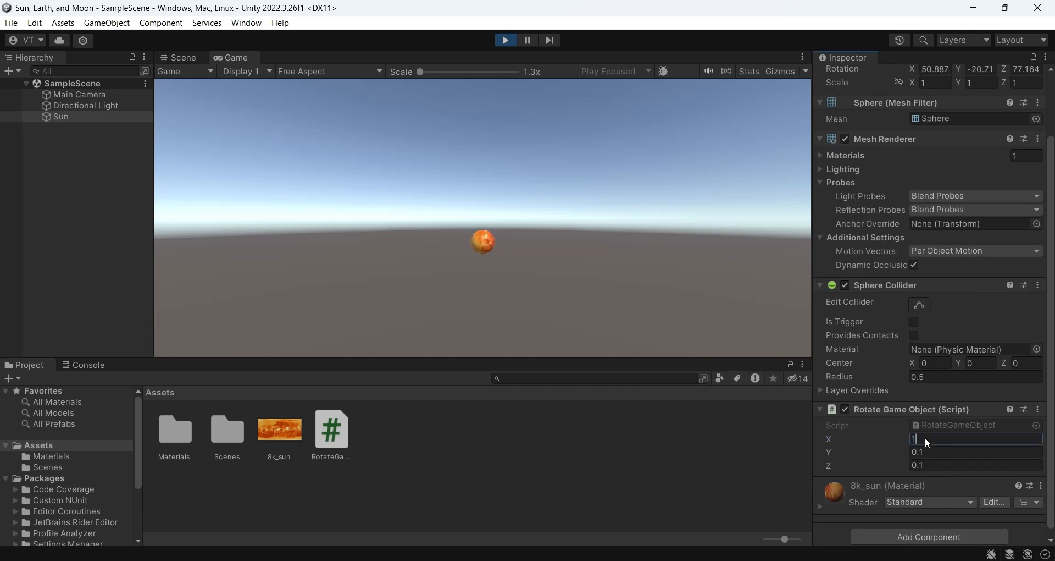
{"action": "key", "text": "BackSpace"}
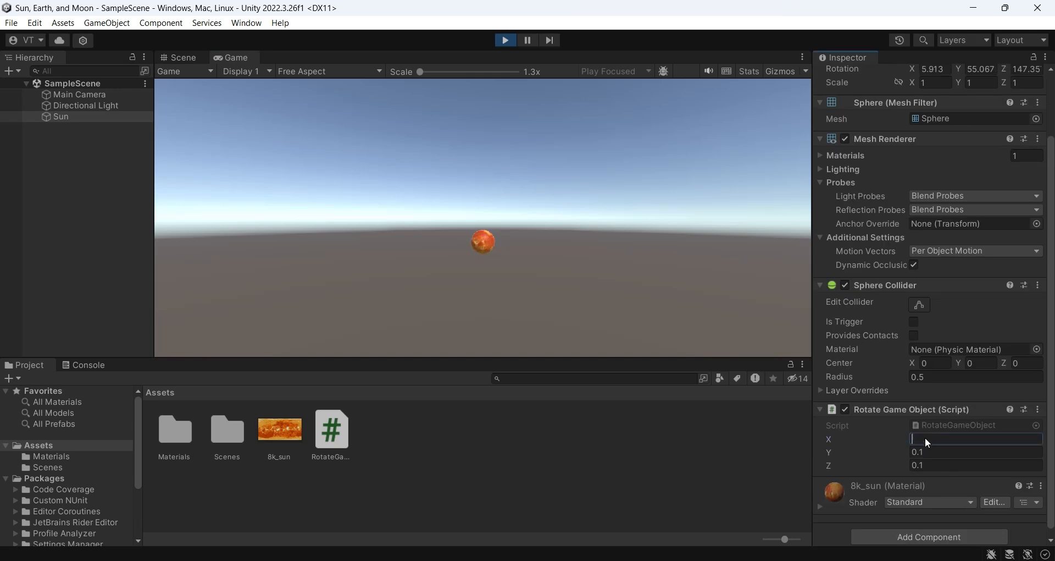
{"action": "type", "text": "0"}
{"action": "key", "text": "Return"}
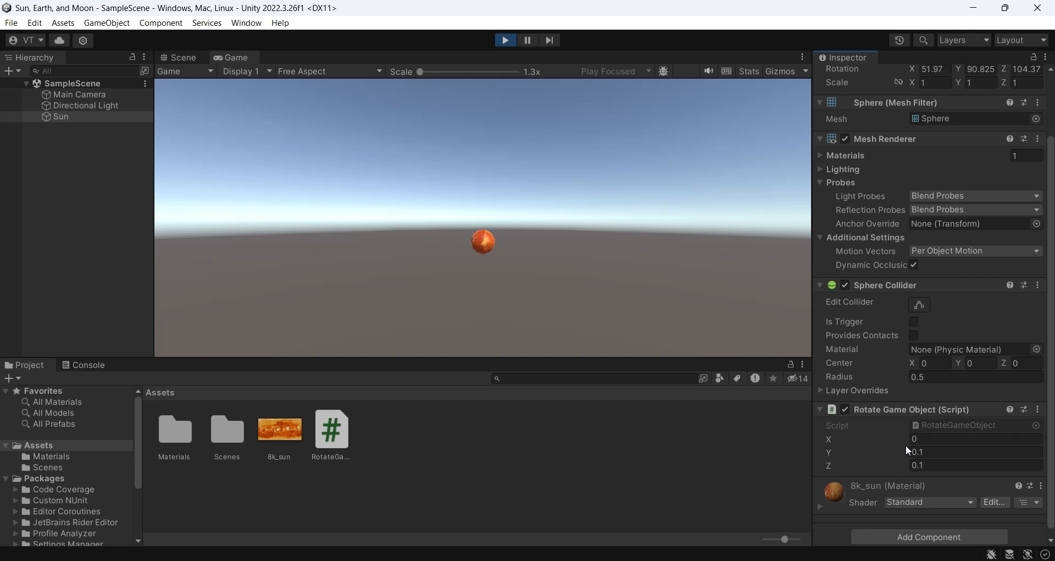
{"action": "left_click", "coordinate": [912, 452]}
{"action": "type", "text": "0"}
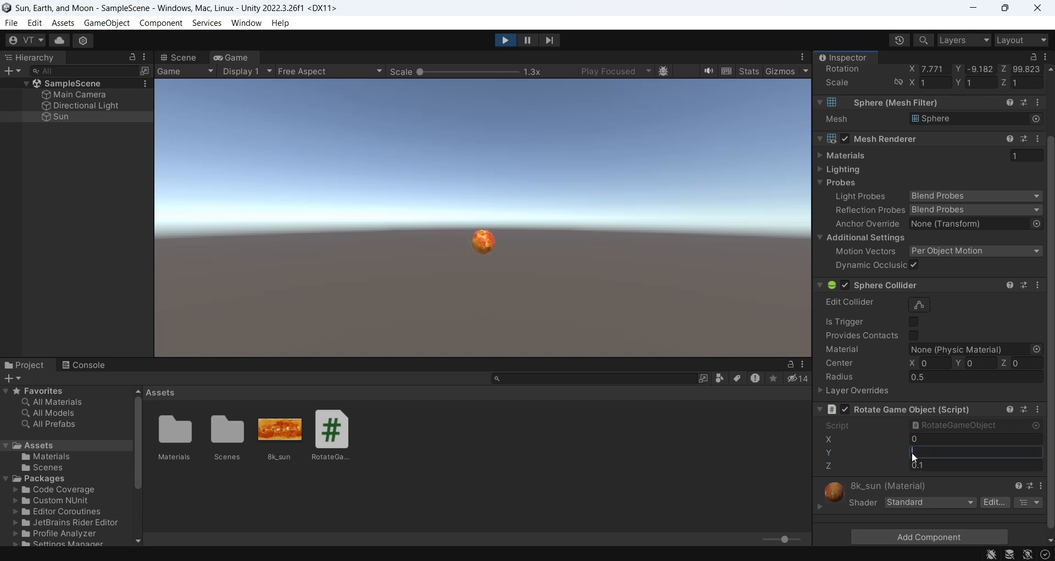
{"action": "key", "text": "BackSpace"}
{"action": "type", "text": "5"}
{"action": "key", "text": "BackSpace"}
{"action": "type", "text": "0"}
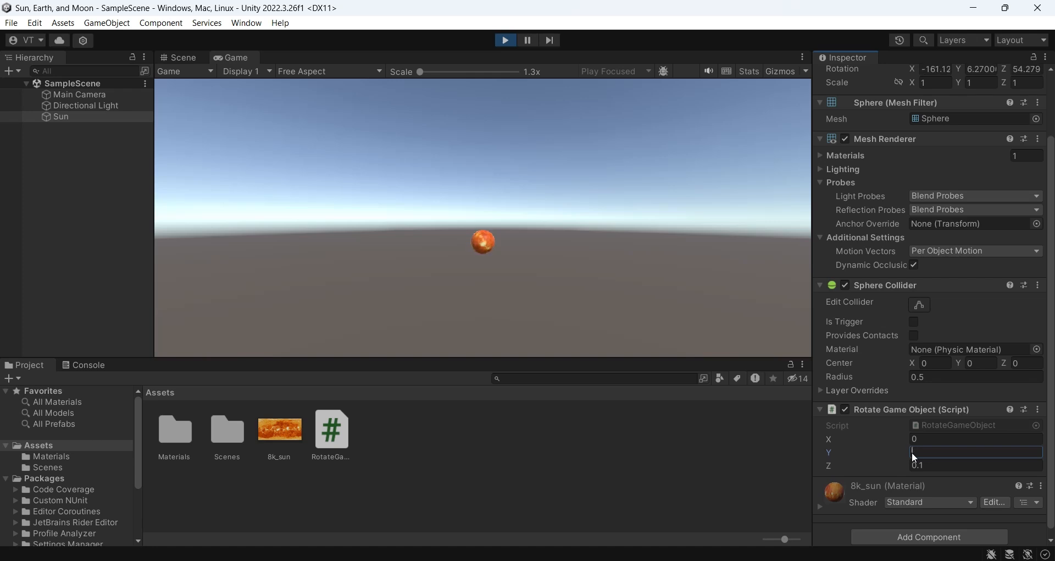
Try a Z value of -0.1 in the Sun's rotation script during play and stop playing.
{"action": "left_click", "coordinate": [926, 463]}
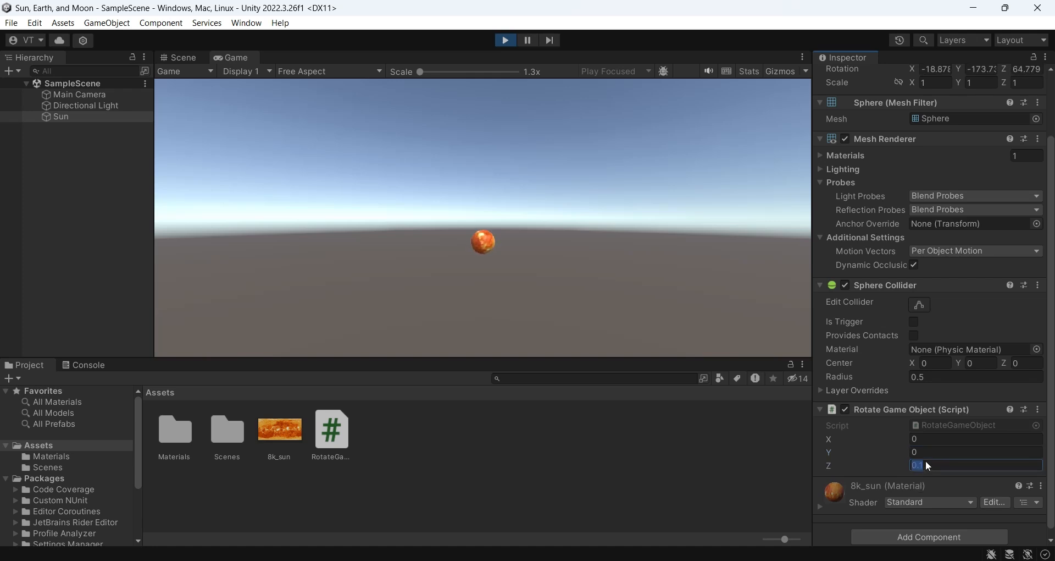
{"action": "type", "text": "-0.1"}
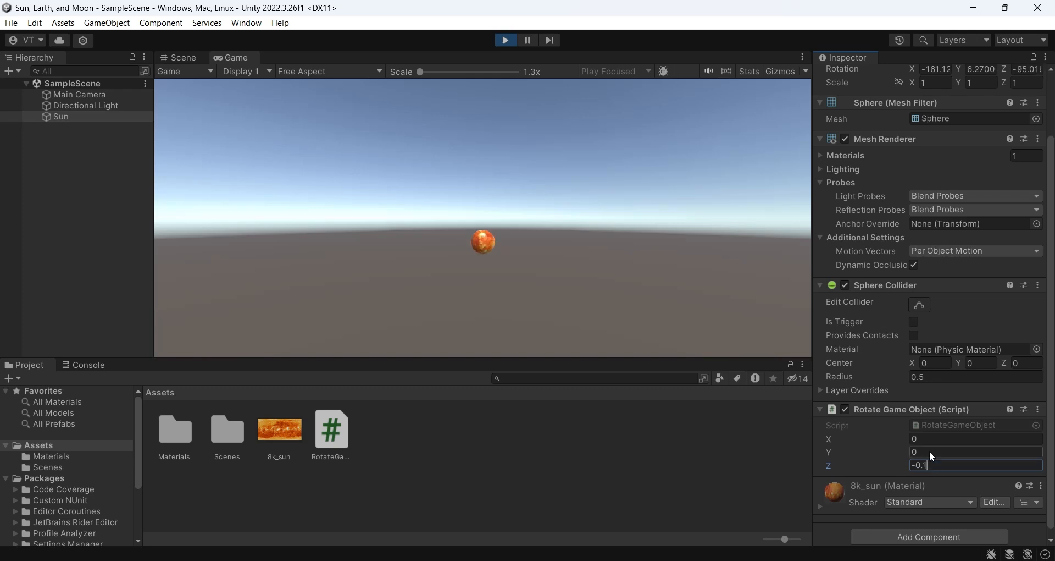
{"action": "left_click", "coordinate": [934, 438]}
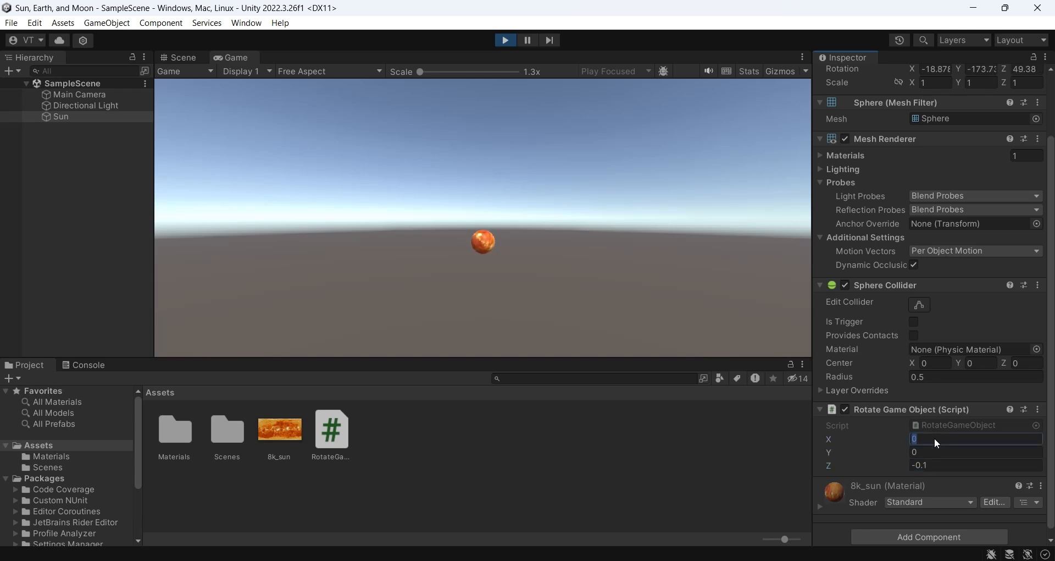
{"action": "left_click", "coordinate": [506, 40]}
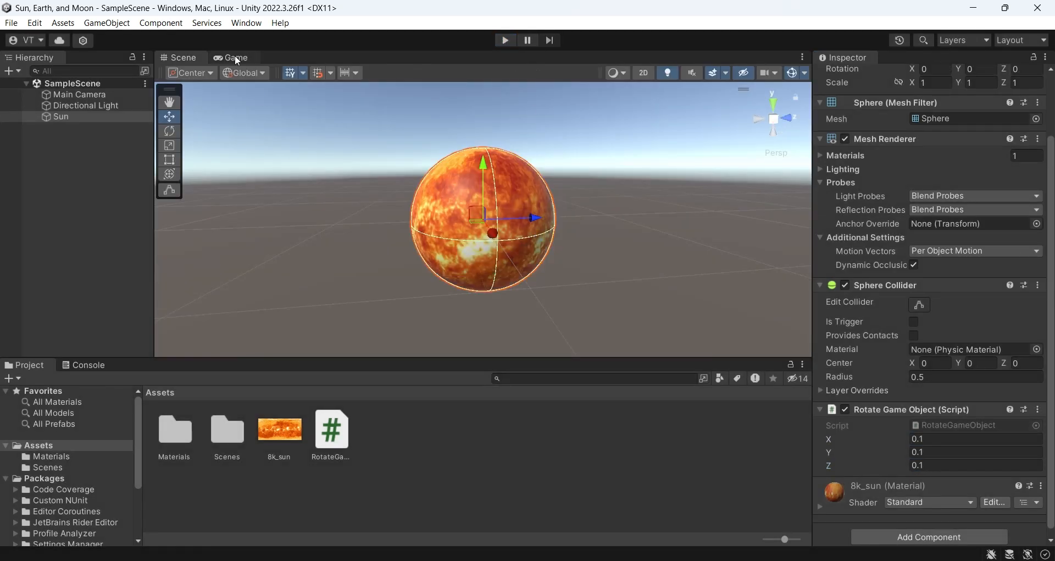
Set the Main Camera's Clear Flags to Solid Color and pick black as its background color.
{"action": "left_click", "coordinate": [259, 190]}
{"action": "left_click", "coordinate": [88, 96]}
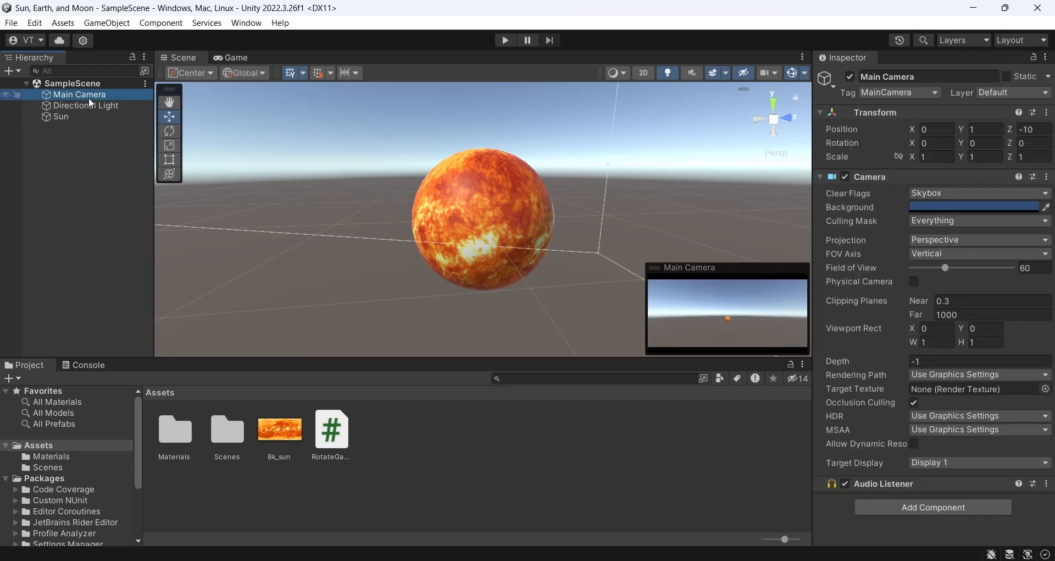
{"action": "left_click", "coordinate": [939, 195]}
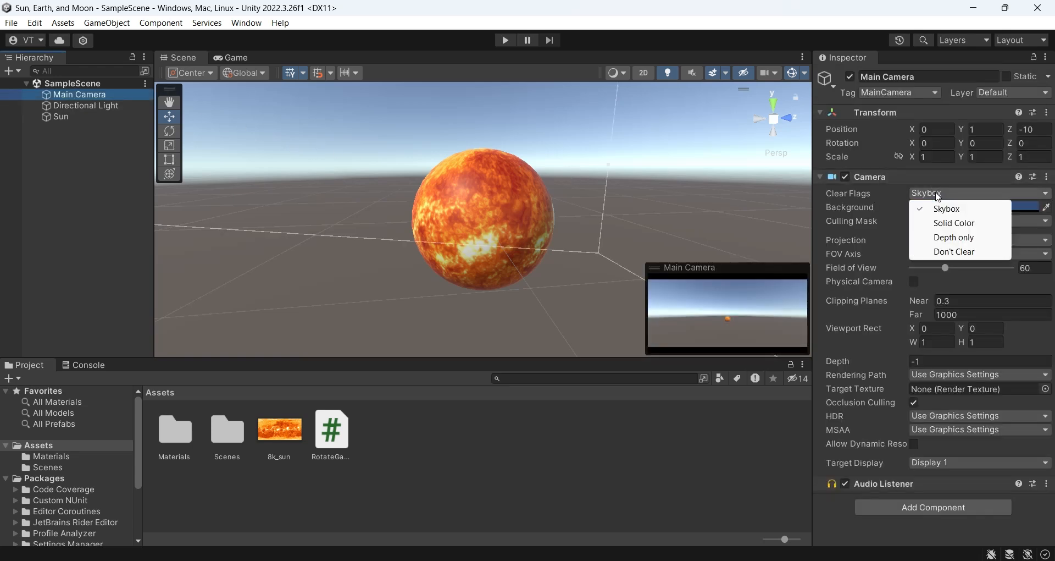
{"action": "left_click", "coordinate": [952, 224]}
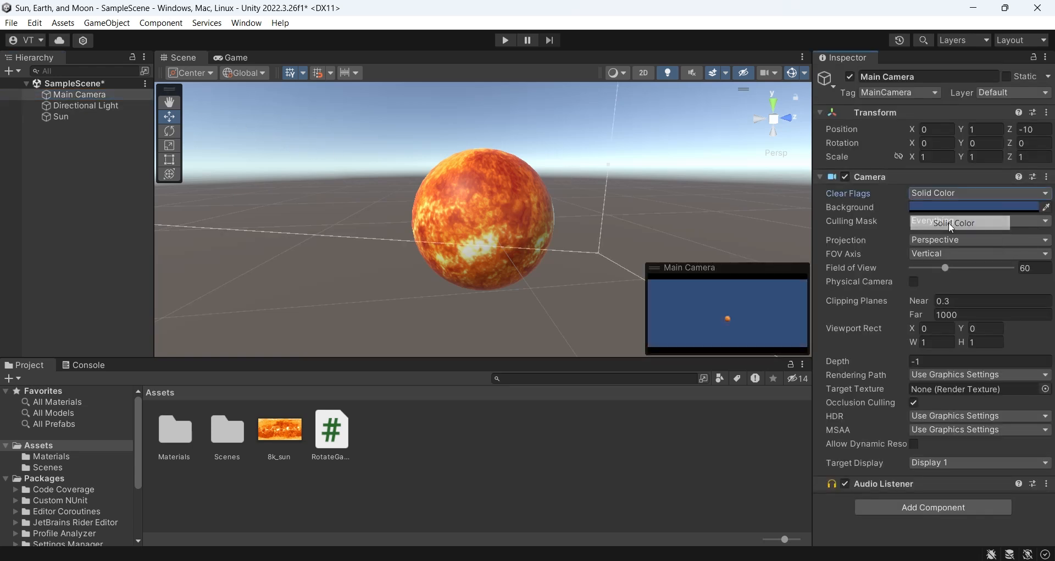
{"action": "left_click", "coordinate": [1046, 207]}
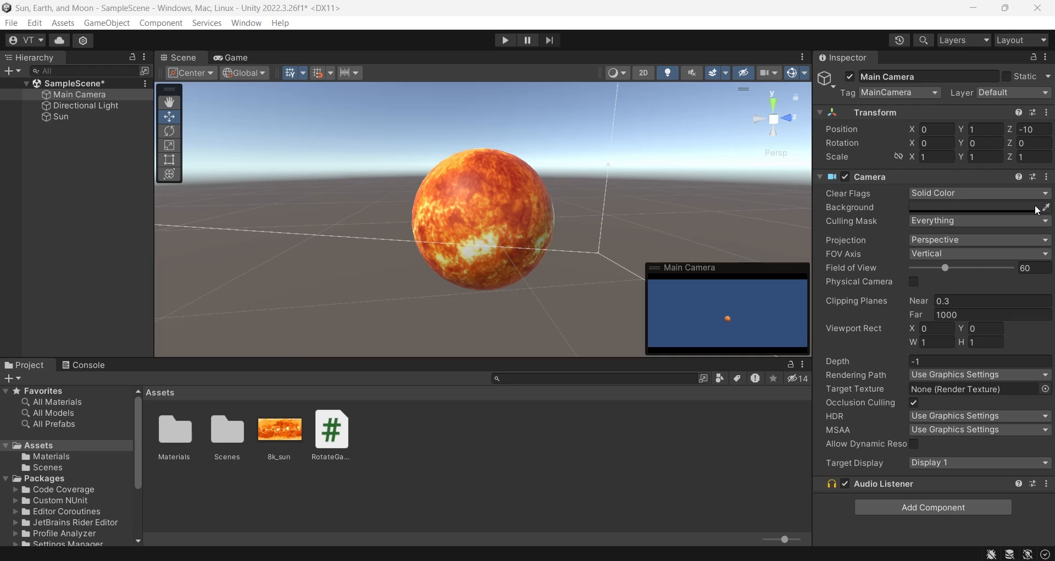
{"action": "left_click", "coordinate": [1028, 210]}
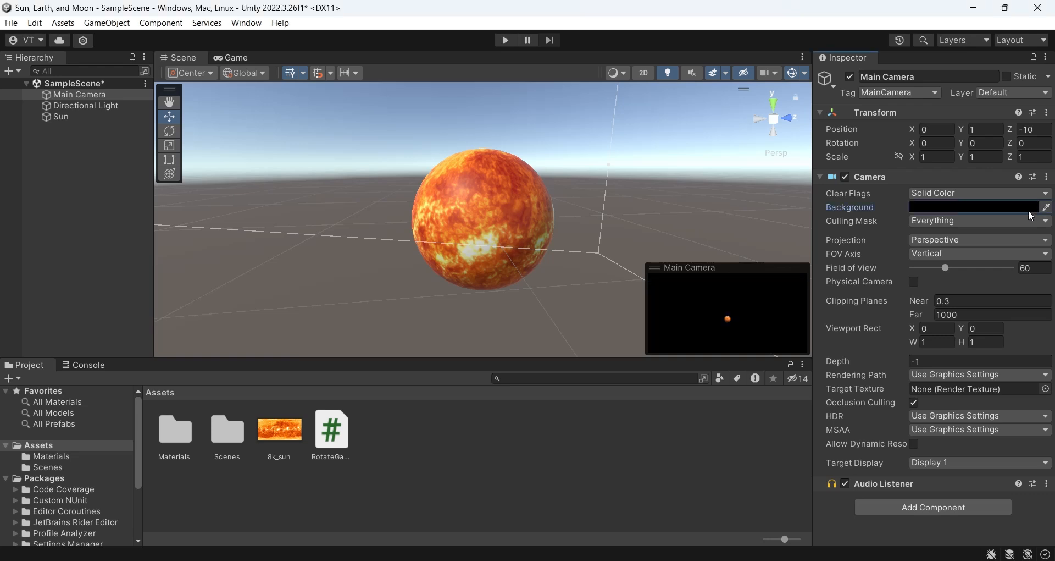
Display the Game view and set the Main Camera's Y position to 0.
{"action": "left_click", "coordinate": [233, 58]}
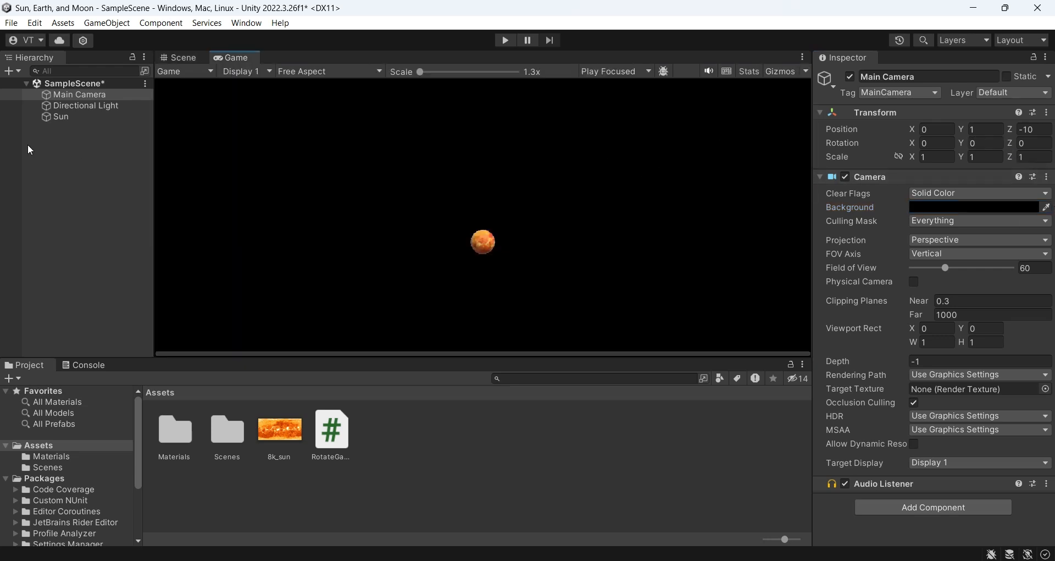
{"action": "left_click", "coordinate": [935, 130]}
{"action": "left_click", "coordinate": [987, 131]}
{"action": "type", "text": "0"}
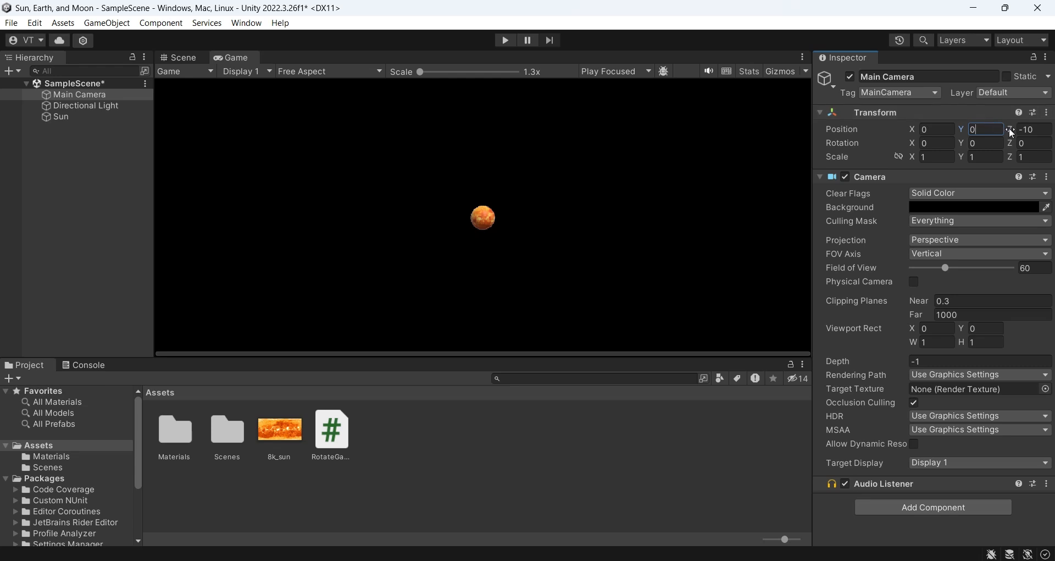
Set the Main Camera's Z position to -1.25, test the framing in play mode, and save the scene.
{"action": "left_click_drag", "start_coordinate": [1009, 127], "coordinate": [161, 126]}
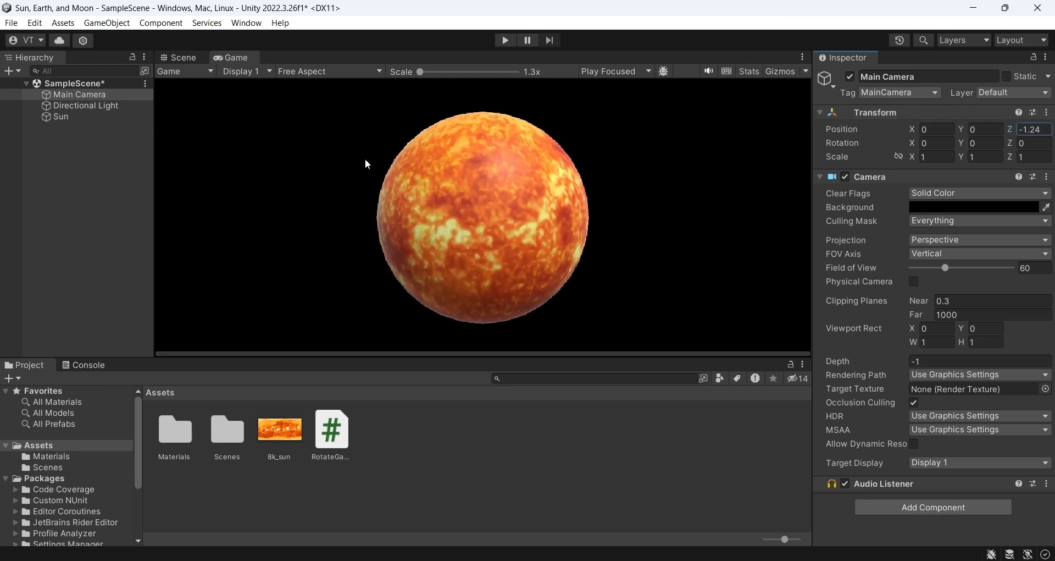
{"action": "left_click_drag", "start_coordinate": [1042, 130], "coordinate": [1033, 128]}
{"action": "type", "text": "5"}
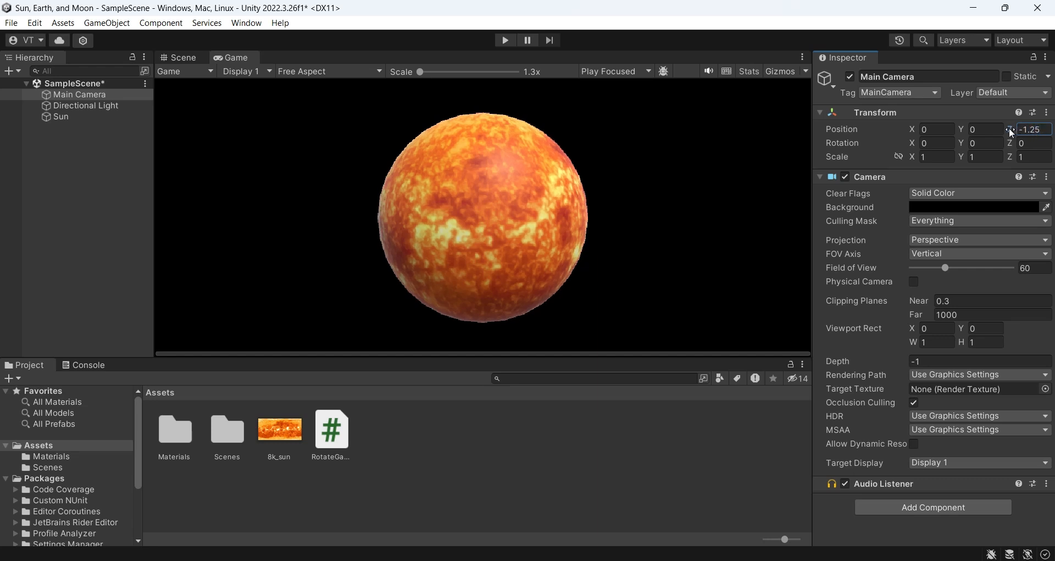
{"action": "left_click", "coordinate": [504, 40]}
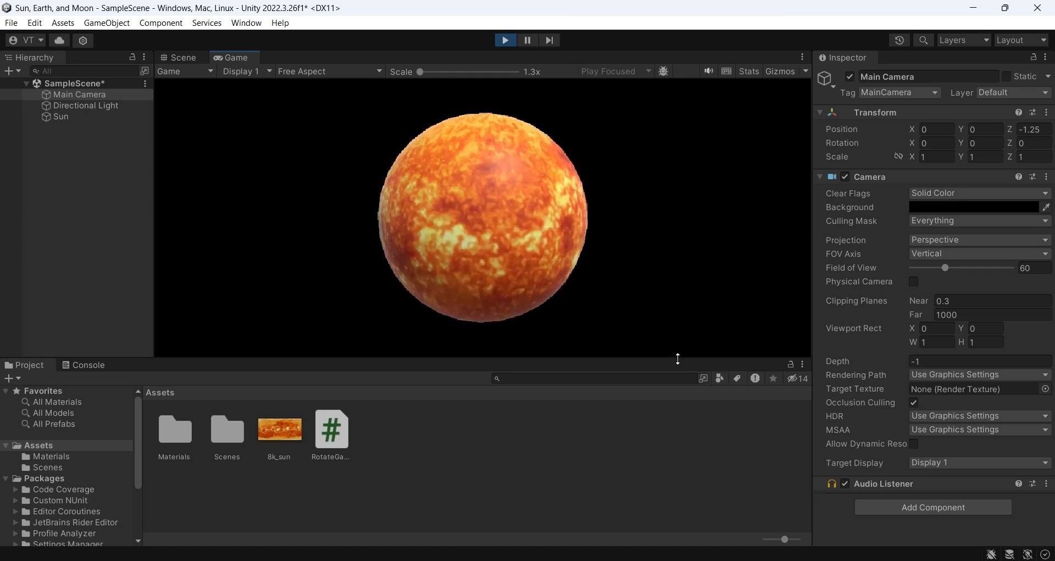
{"action": "left_click", "coordinate": [506, 40]}
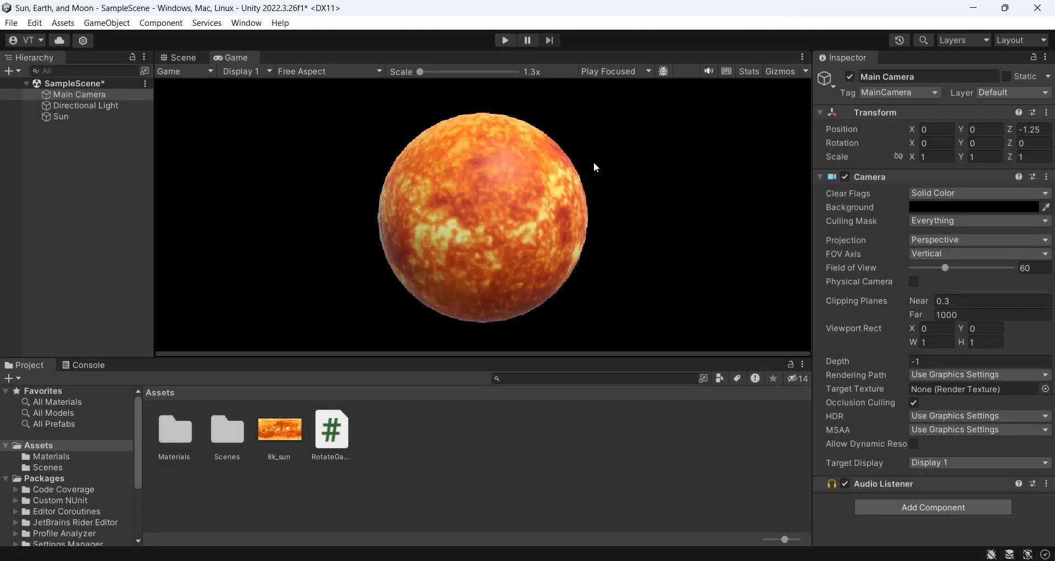
{"action": "key", "text": "ctrl+s"}
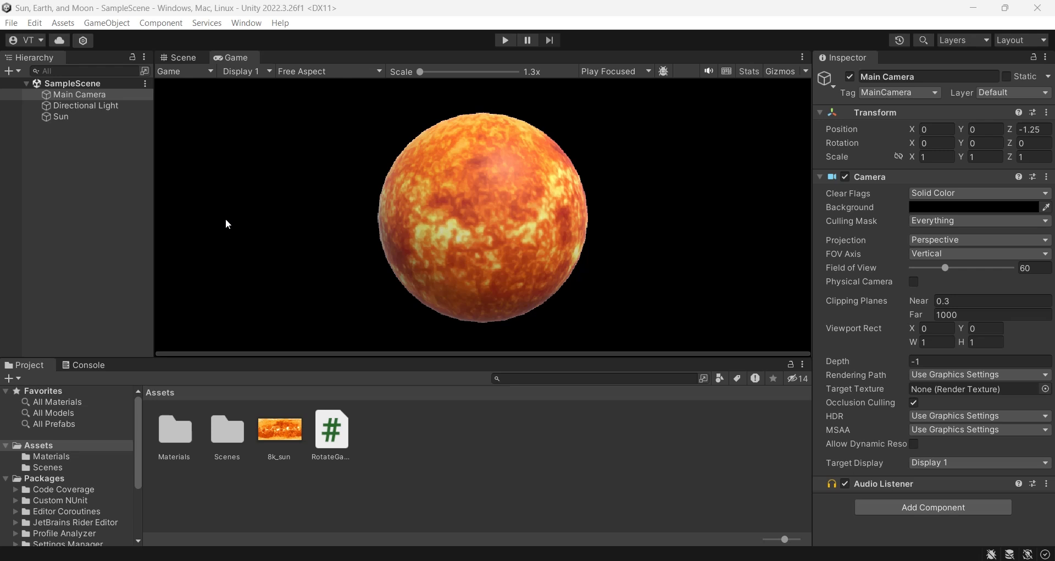
Create an empty child object named EarthMoon under the Sun and save the scene.
{"action": "left_click", "coordinate": [57, 113]}
{"action": "right_click", "coordinate": [58, 114]}
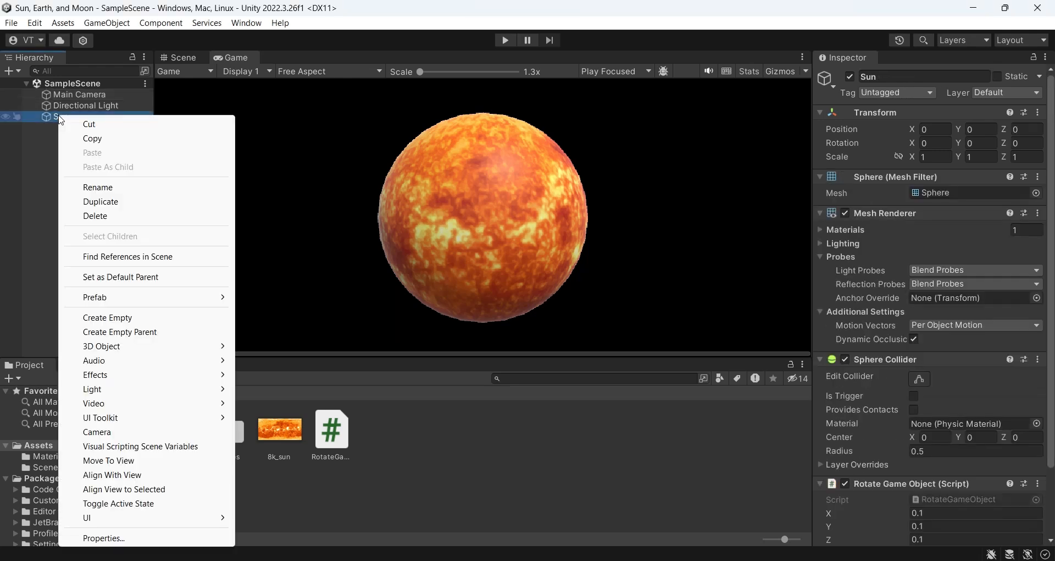
{"action": "left_click", "coordinate": [167, 317]}
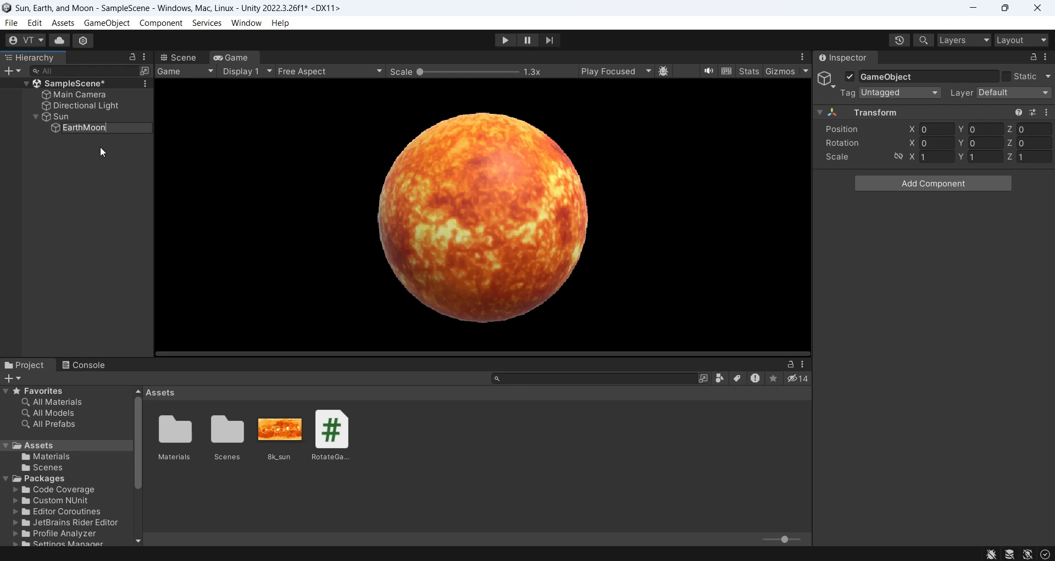
{"action": "key", "text": "Return"}
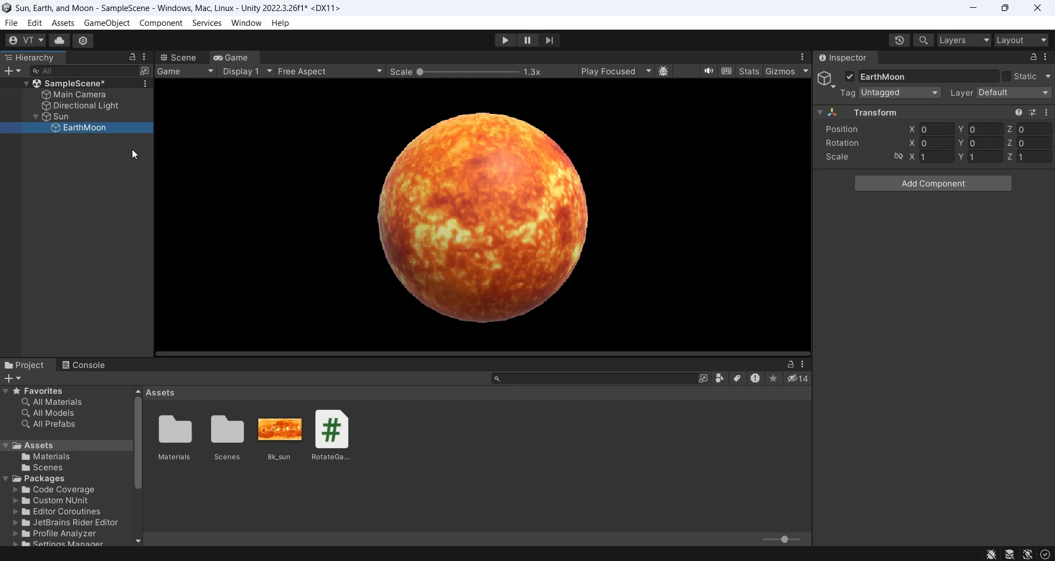
{"action": "key", "text": "ctrl+s"}
Add a sphere as a child of EarthMoon and move it out of the Sun to a Z position of about -1.18.
{"action": "right_click", "coordinate": [94, 129]}
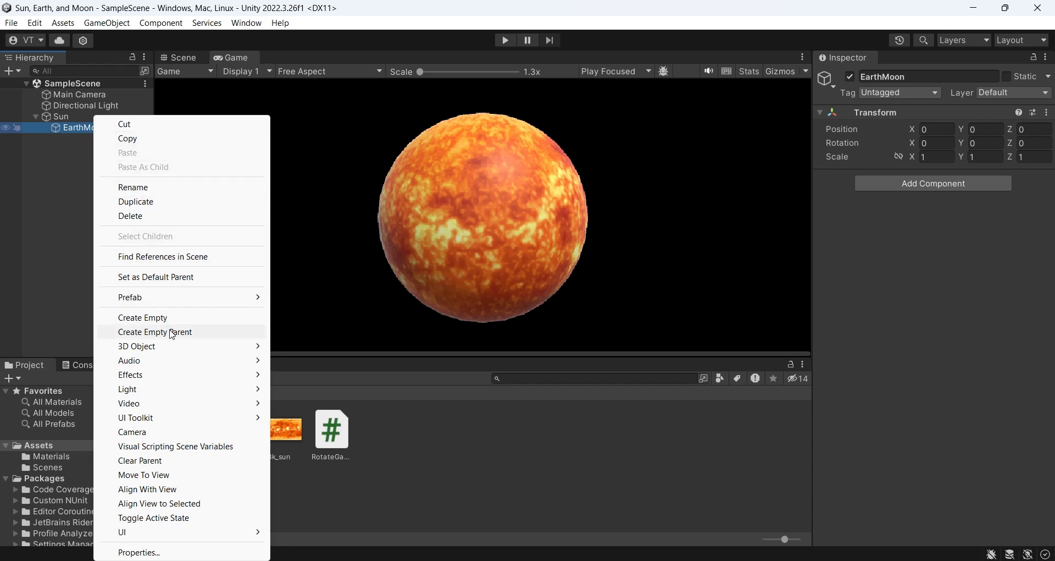
{"action": "mouse_move", "coordinate": [175, 347]}
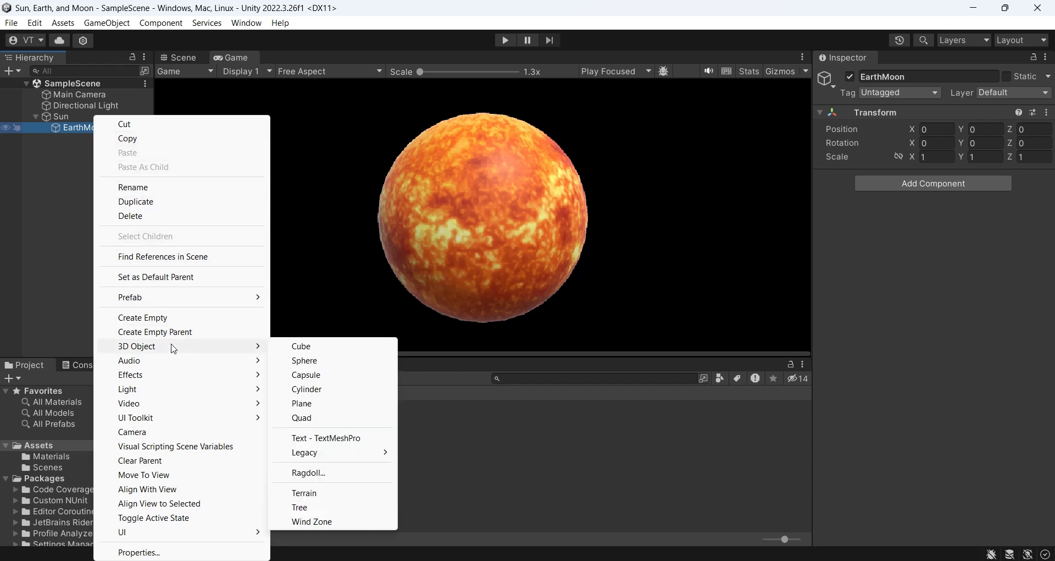
{"action": "left_click", "coordinate": [330, 362]}
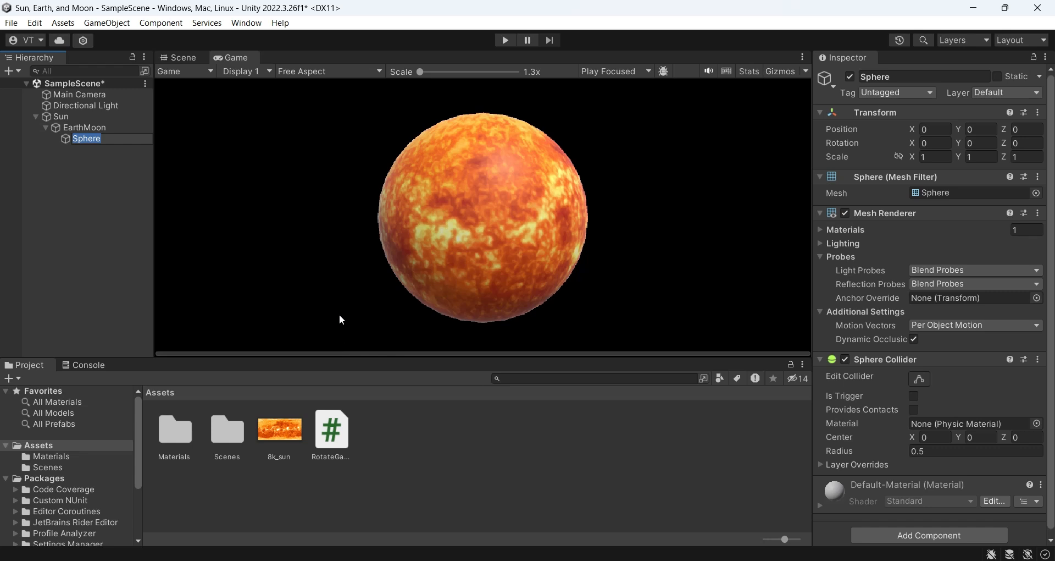
{"action": "left_click", "coordinate": [68, 141]}
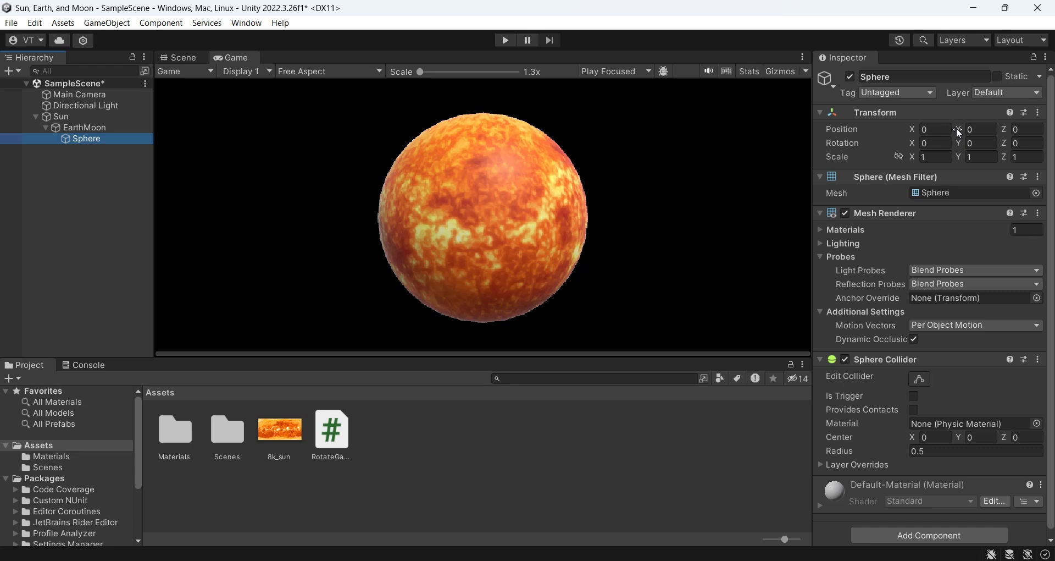
{"action": "left_click_drag", "start_coordinate": [1004, 128], "coordinate": [997, 127]}
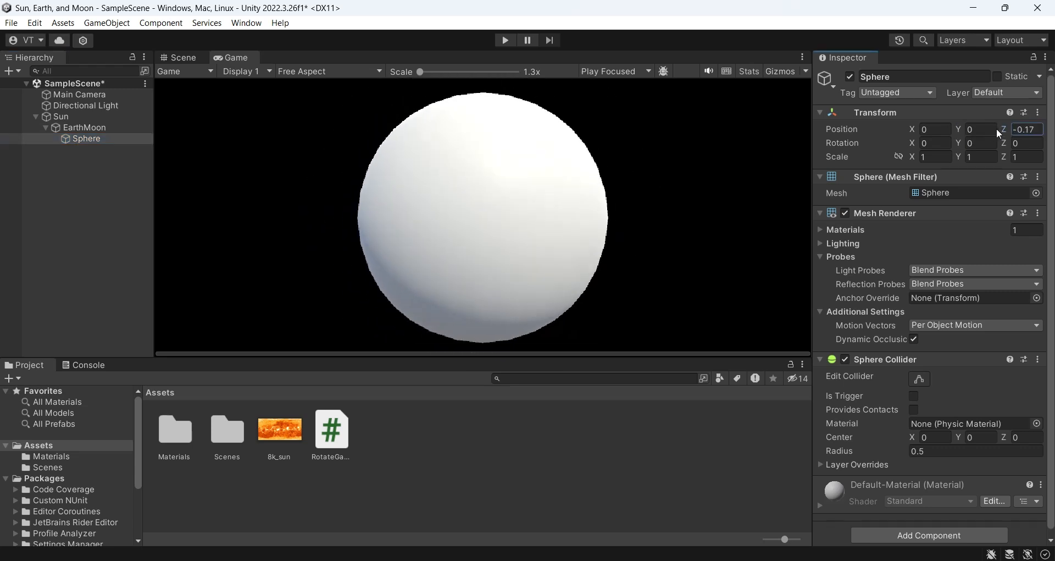
{"action": "left_click", "coordinate": [189, 57]}
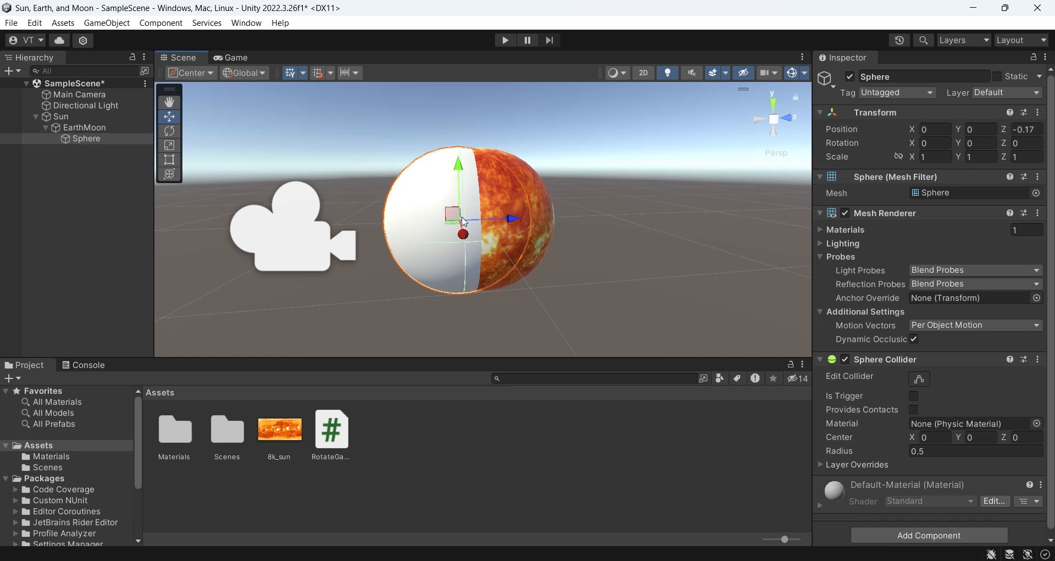
{"action": "left_click_drag", "start_coordinate": [512, 219], "coordinate": [364, 219]}
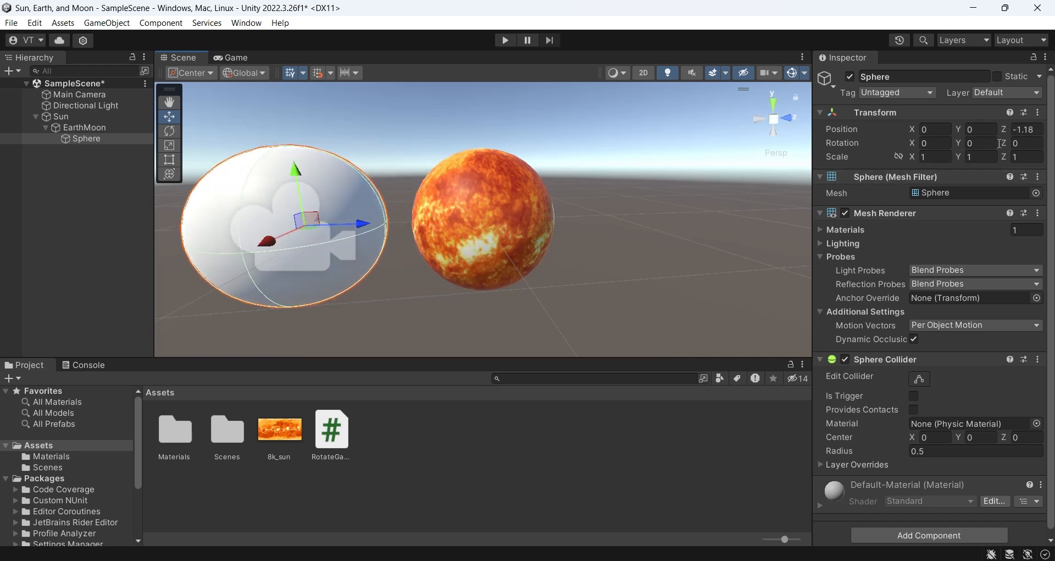
Scale the new sphere to 0.5 on all three axes and fine-tune its Z position.
{"action": "left_click", "coordinate": [930, 158]}
{"action": "type", "text": "0.5"}
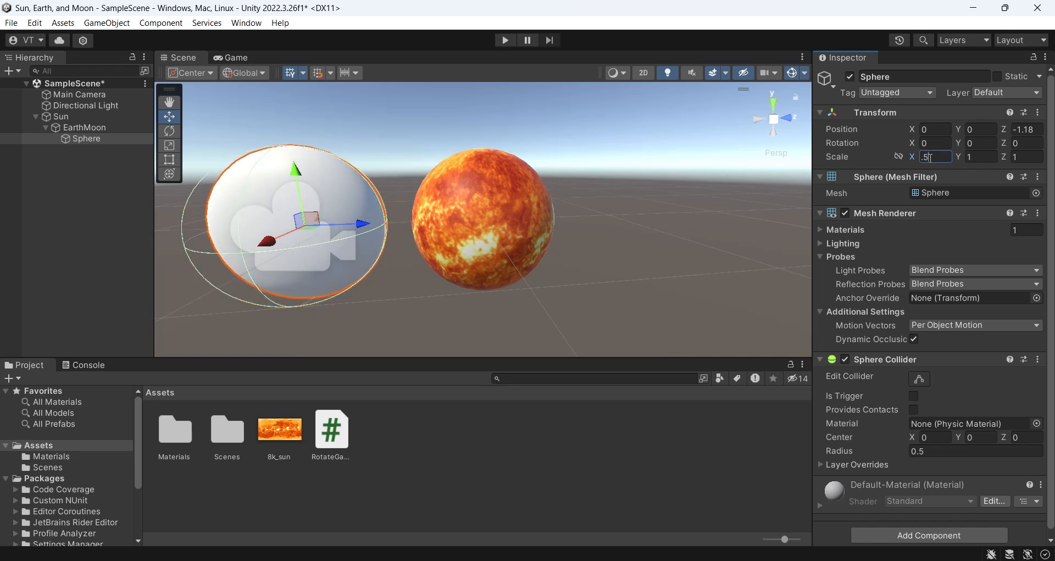
{"action": "key", "text": "Tab"}
{"action": "type", "text": "0.5"}
{"action": "key", "text": "Tab"}
{"action": "type", "text": ".5"}
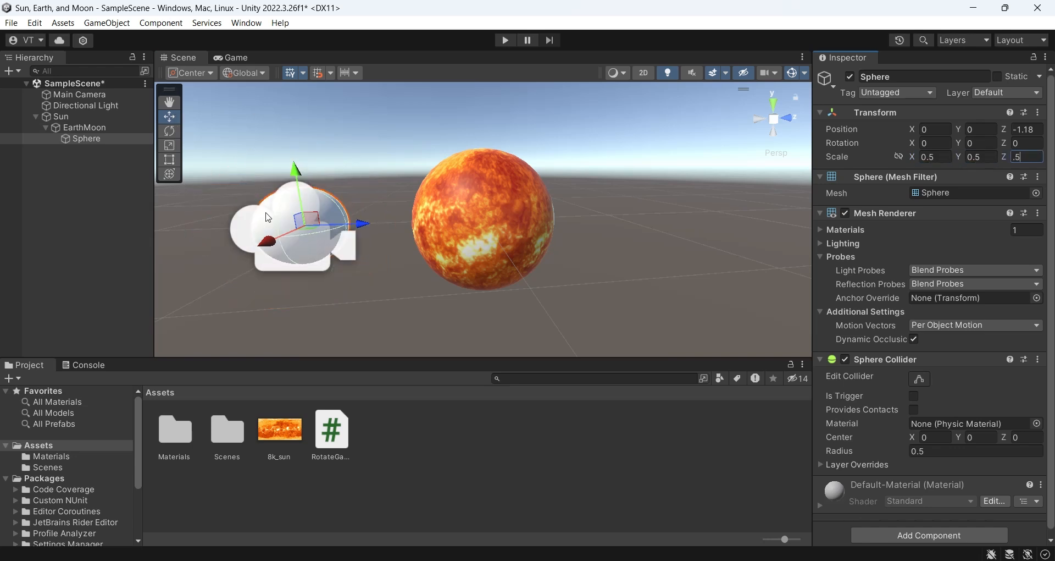
{"action": "right_click_drag", "start_coordinate": [551, 218], "coordinate": [522, 220]}
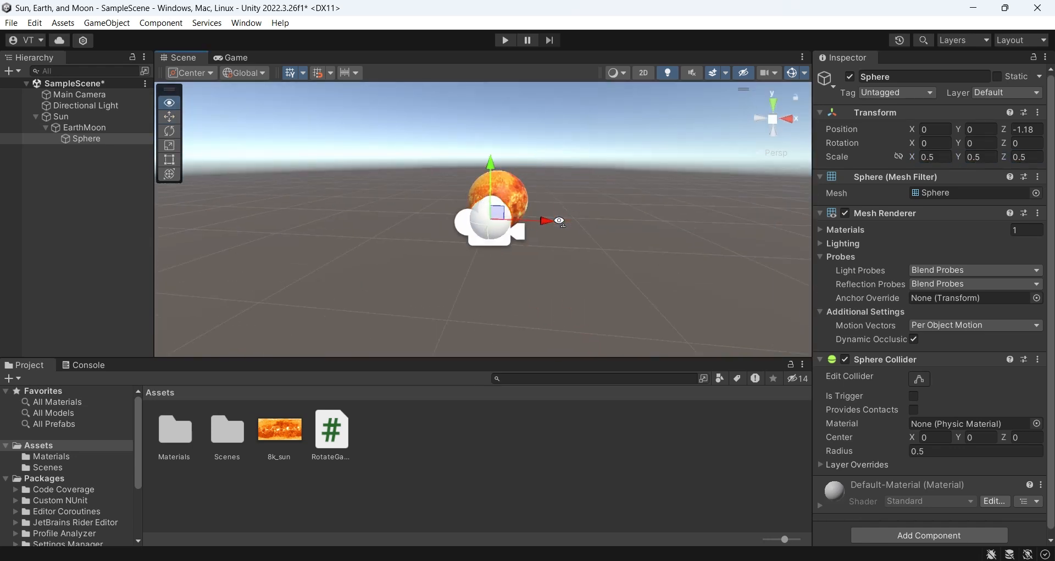
{"action": "mouse_move", "coordinate": [443, 203]}
{"action": "left_mouse_down"}
{"action": "mouse_move", "coordinate": [390, 220]}
{"action": "mouse_move", "coordinate": [435, 206]}
{"action": "left_mouse_up"}
{"action": "left_click_drag", "start_coordinate": [1024, 130], "coordinate": [995, 134]}
{"action": "type", "text": "25"}
Set the Main Camera's Z position to -2 so it sits behind the sphere, and save the scene.
{"action": "left_click", "coordinate": [87, 96]}
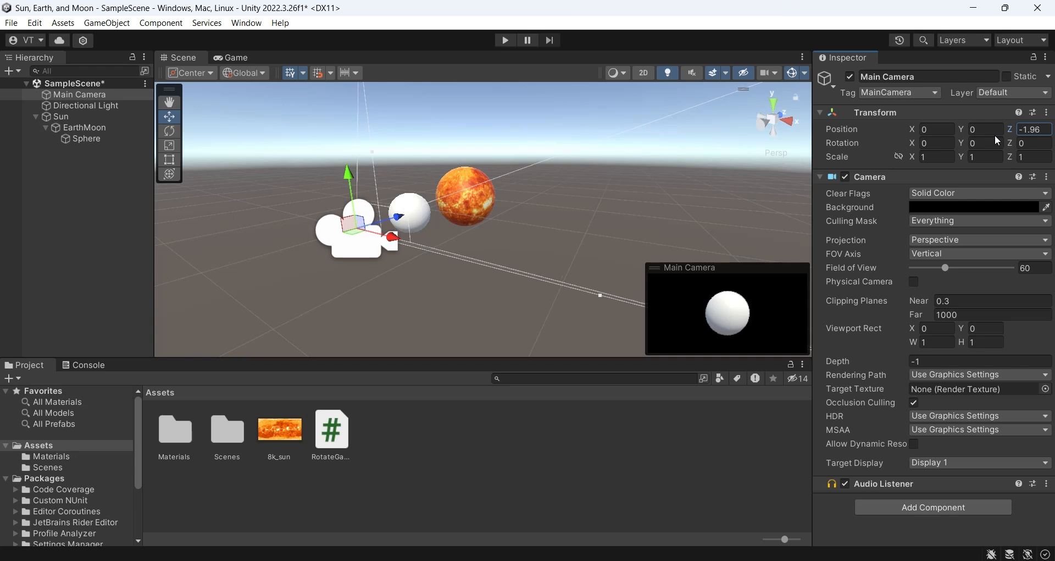
{"action": "left_click", "coordinate": [1046, 130]}
{"action": "type", "text": "-2"}
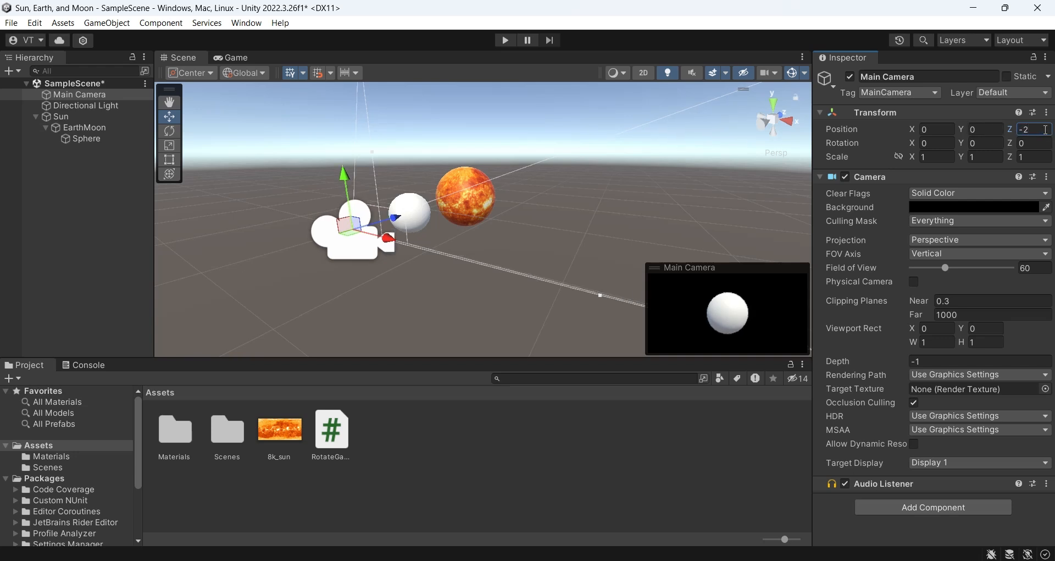
{"action": "left_click_drag", "start_coordinate": [502, 195], "coordinate": [339, 214], "text": "alt"}
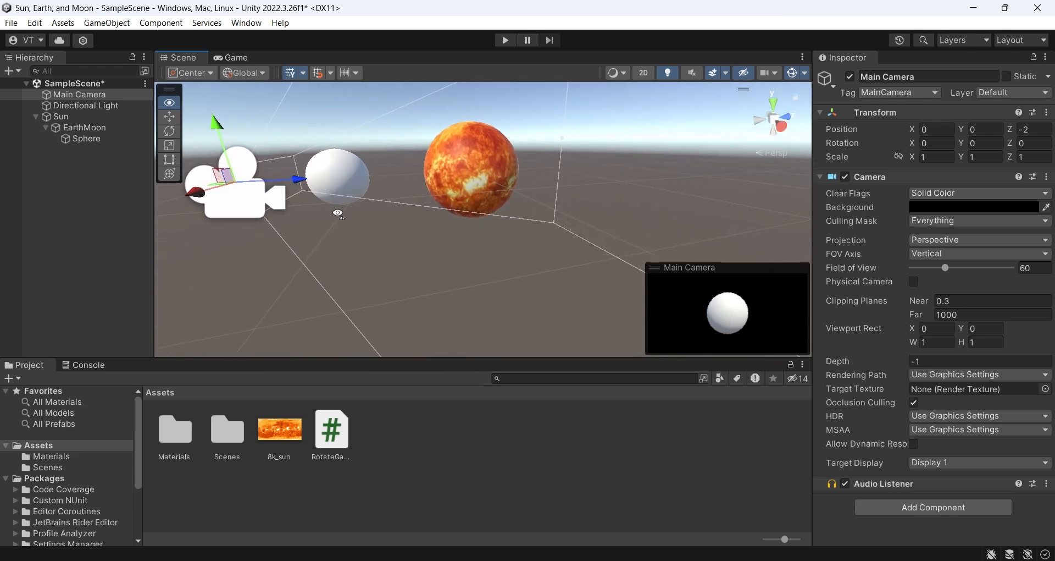
{"action": "key", "text": "ctrl+s"}
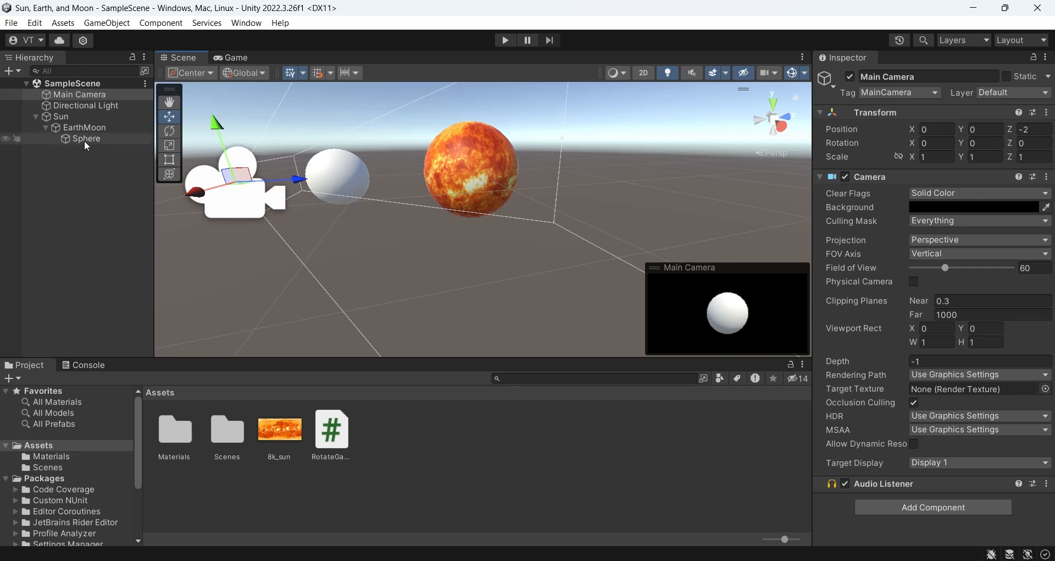
Attach the RotateGameObject script to EarthMoon and set its Y and Z values to 0.
{"action": "left_click", "coordinate": [145, 347]}
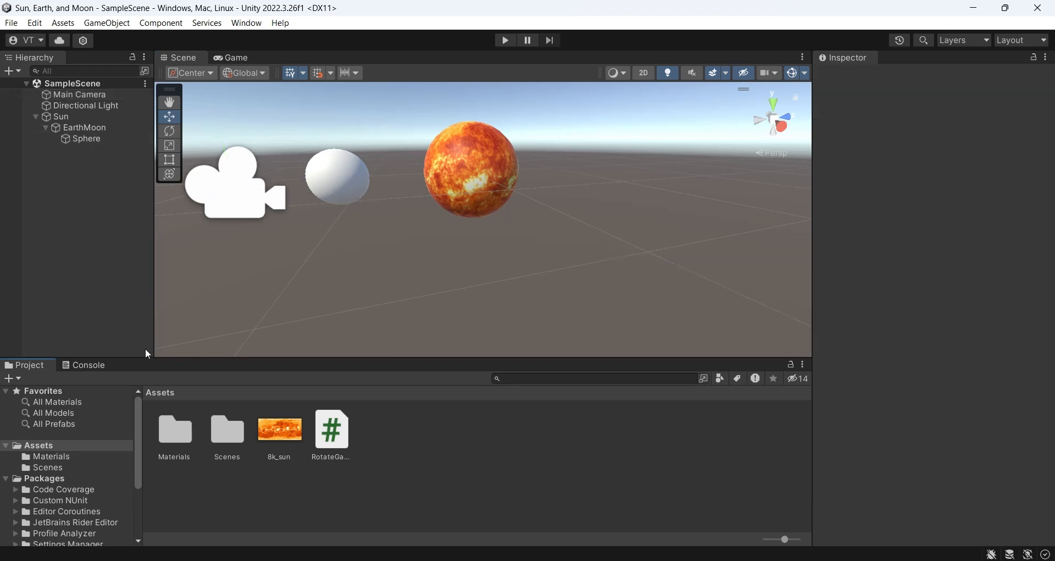
{"action": "left_click_drag", "start_coordinate": [330, 433], "coordinate": [98, 130]}
{"action": "left_click", "coordinate": [75, 126]}
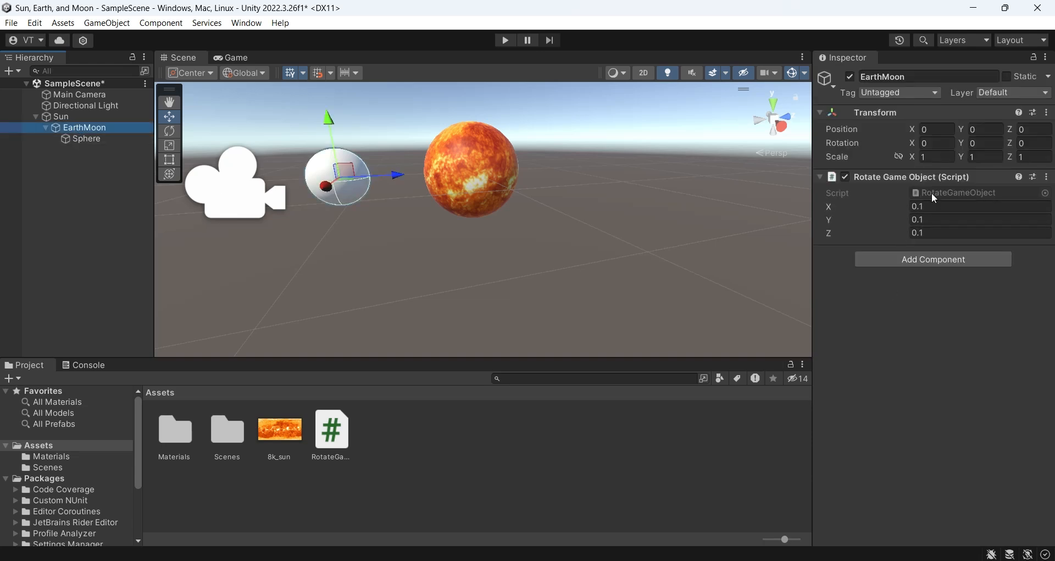
{"action": "left_click", "coordinate": [933, 220]}
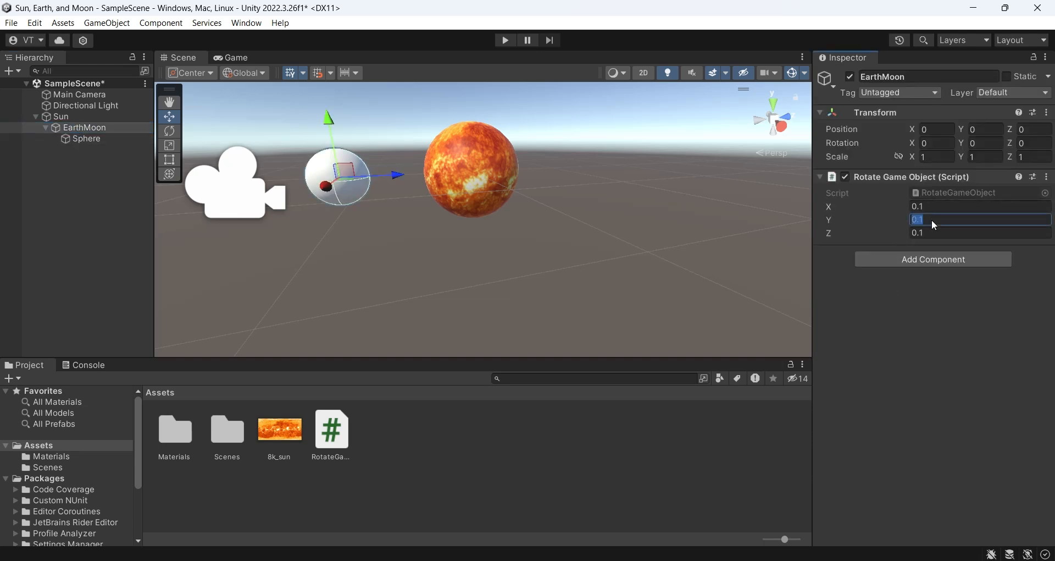
{"action": "left_click", "coordinate": [932, 233]}
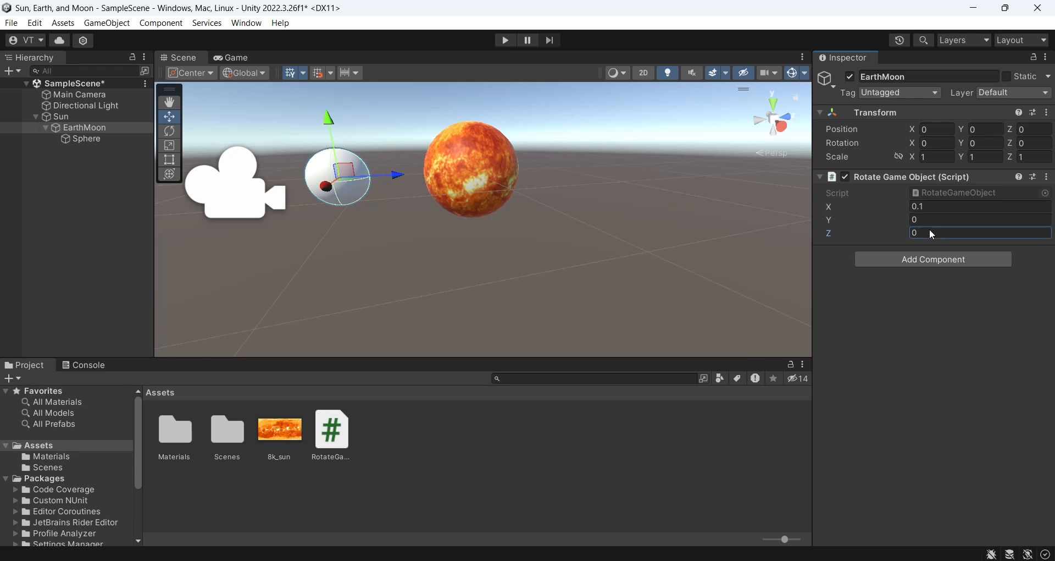
Play the scene in the Game view to check the sphere's orbit around the Sun, and stop playing.
{"action": "left_click", "coordinate": [233, 58]}
{"action": "left_click", "coordinate": [506, 40]}
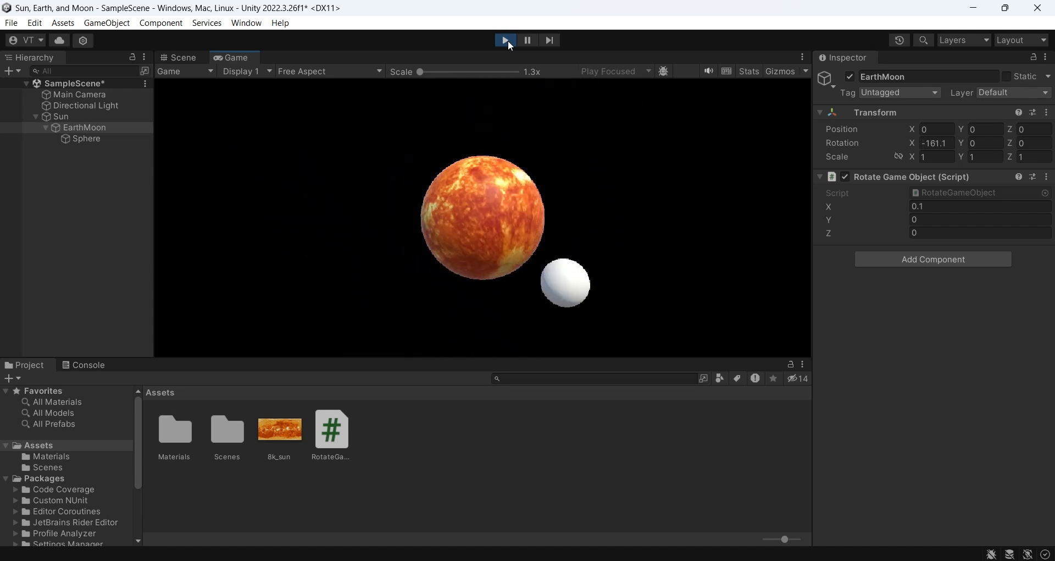
{"action": "left_click", "coordinate": [510, 43]}
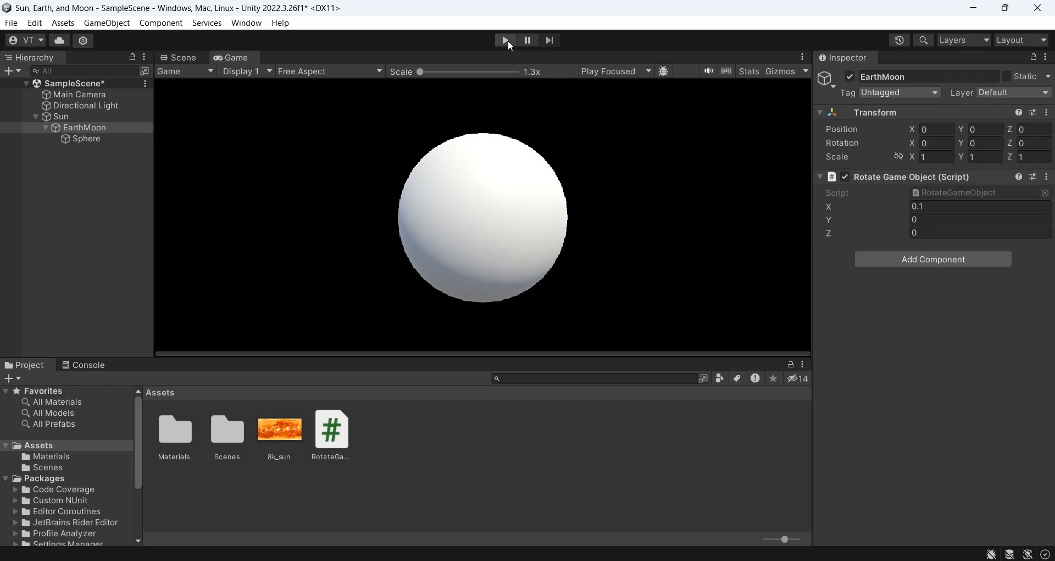
Create an empty object named SolarSystem at the root of the scene.
{"action": "left_click", "coordinate": [85, 160]}
{"action": "right_click", "coordinate": [84, 156]}
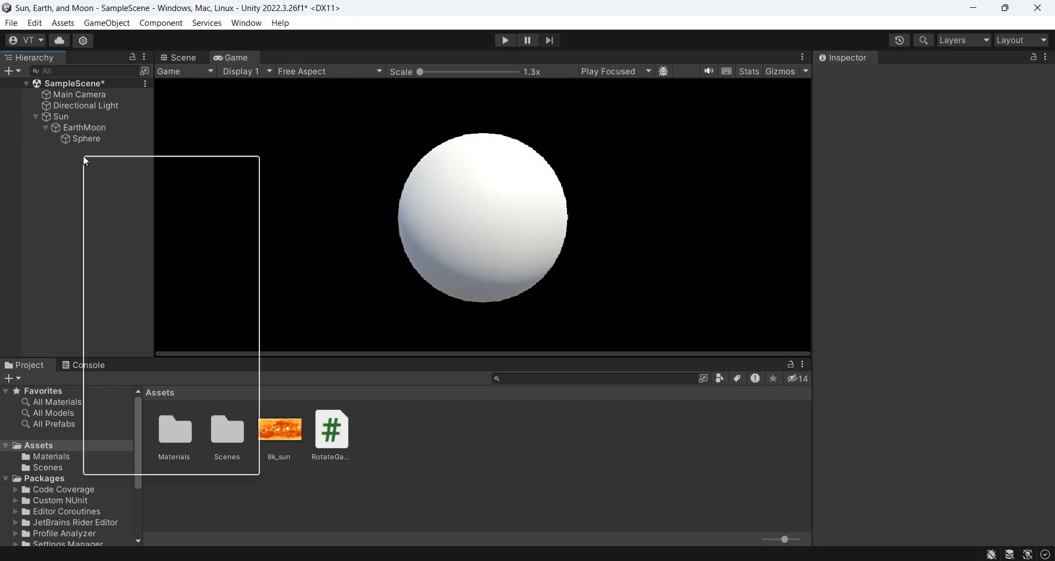
{"action": "left_click", "coordinate": [143, 338]}
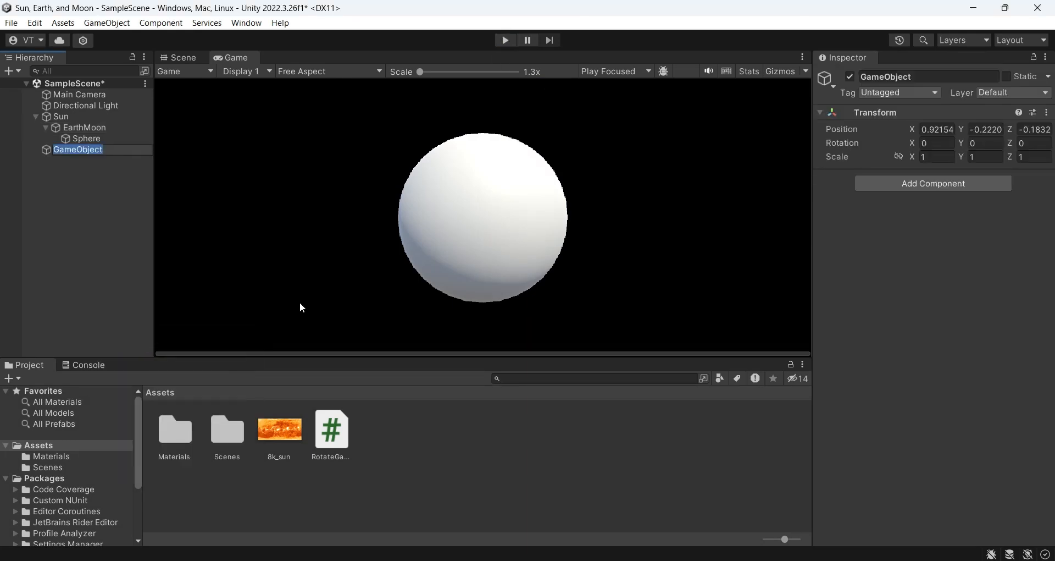
{"action": "type", "text": "Sp"}
{"action": "key", "text": "BackSpace"}
{"action": "type", "text": "olar S"}
{"action": "key", "text": "BackSpace"}
{"action": "key", "text": "BackSpace"}
{"action": "type", "text": "System"}
{"action": "key", "text": "Return"}
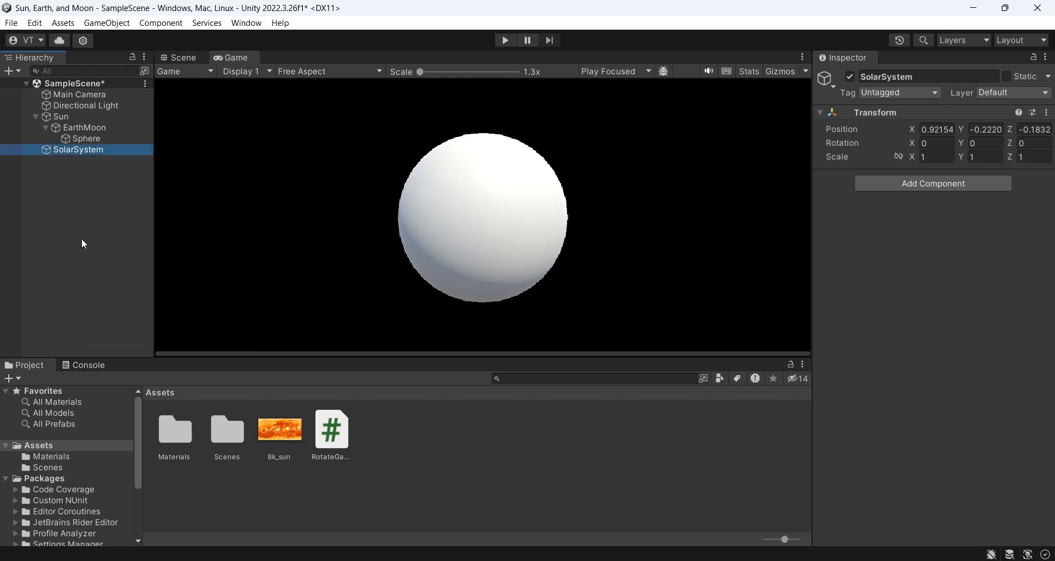
Parent the Sun and EarthMoon under SolarSystem as separate siblings and test the motion in play mode.
{"action": "left_click", "coordinate": [62, 117]}
{"action": "mouse_move", "coordinate": [61, 118]}
{"action": "left_mouse_down"}
{"action": "mouse_move", "coordinate": [61, 148]}
{"action": "mouse_move", "coordinate": [83, 137]}
{"action": "mouse_move", "coordinate": [71, 118]}
{"action": "left_mouse_up"}
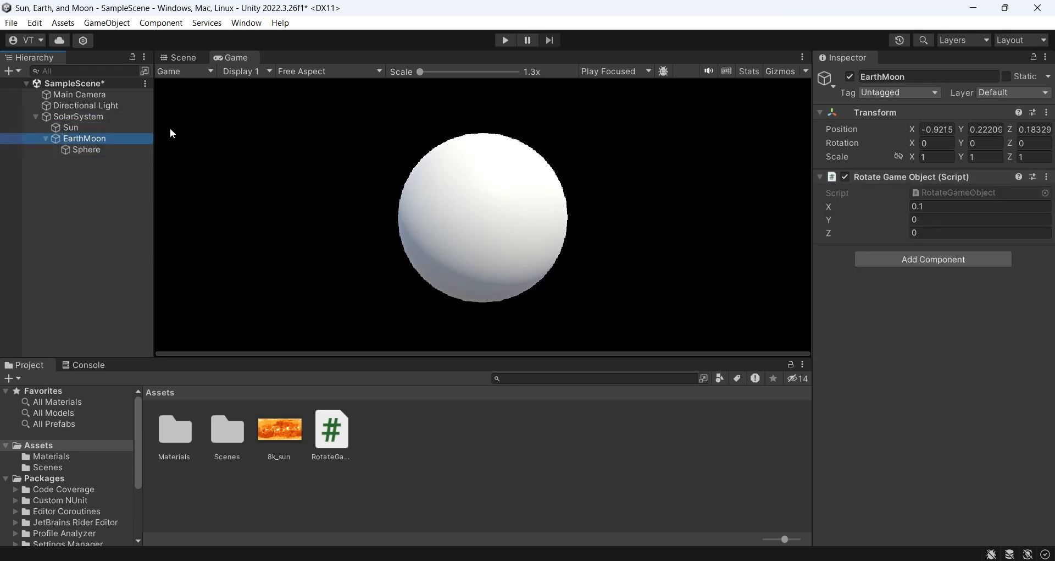
{"action": "left_click", "coordinate": [507, 41]}
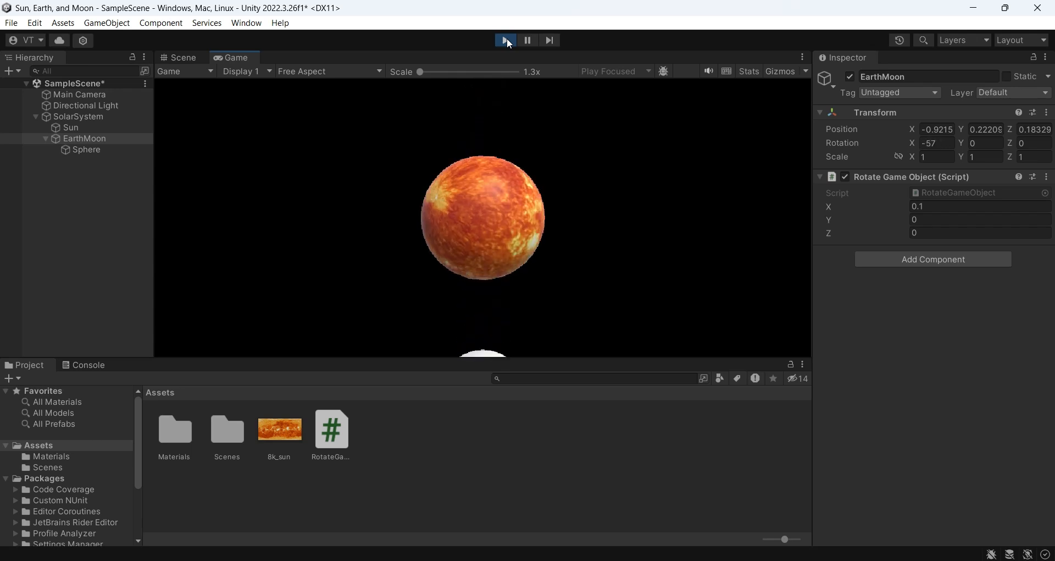
{"action": "left_click", "coordinate": [506, 40]}
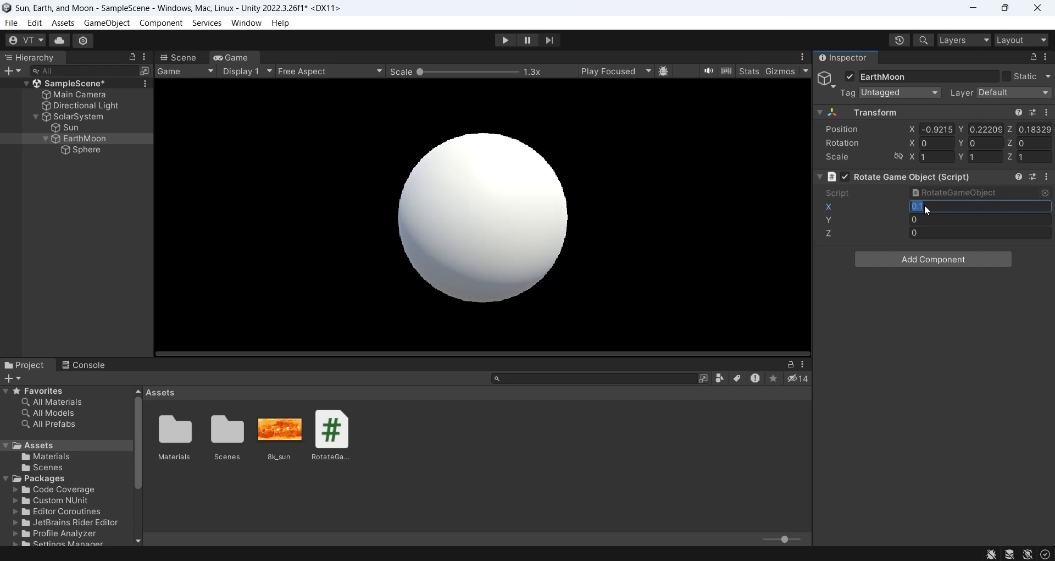
Set EarthMoon's rotation script to X 0 and Y 0.1, and play the scene.
{"action": "type", "text": "0"}
{"action": "key", "text": "Tab"}
{"action": "left_click", "coordinate": [505, 41]}
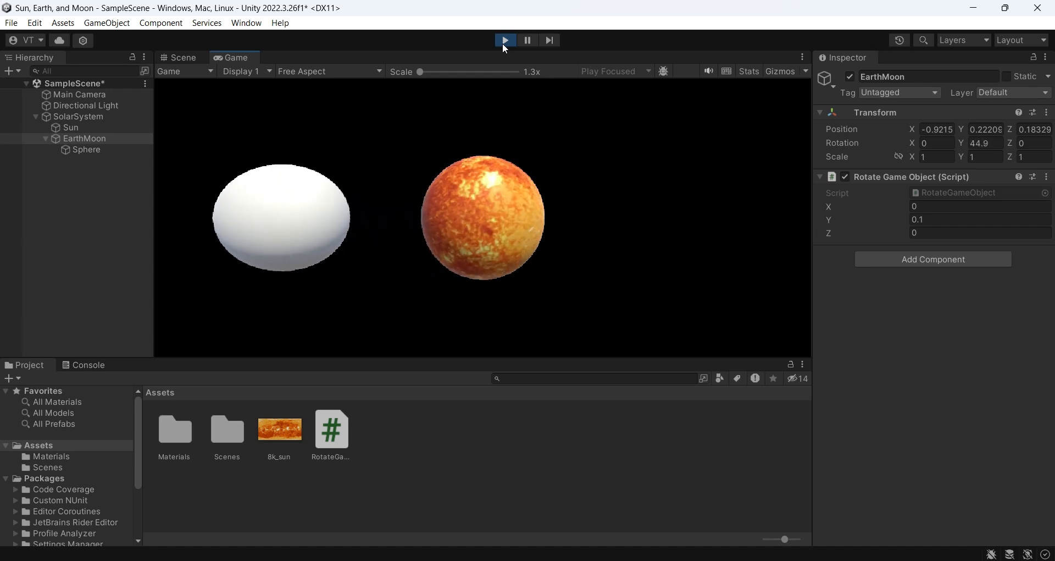
Stop playing and create an empty object named SolarSystem at the root of the scene.
{"action": "left_click", "coordinate": [504, 44]}
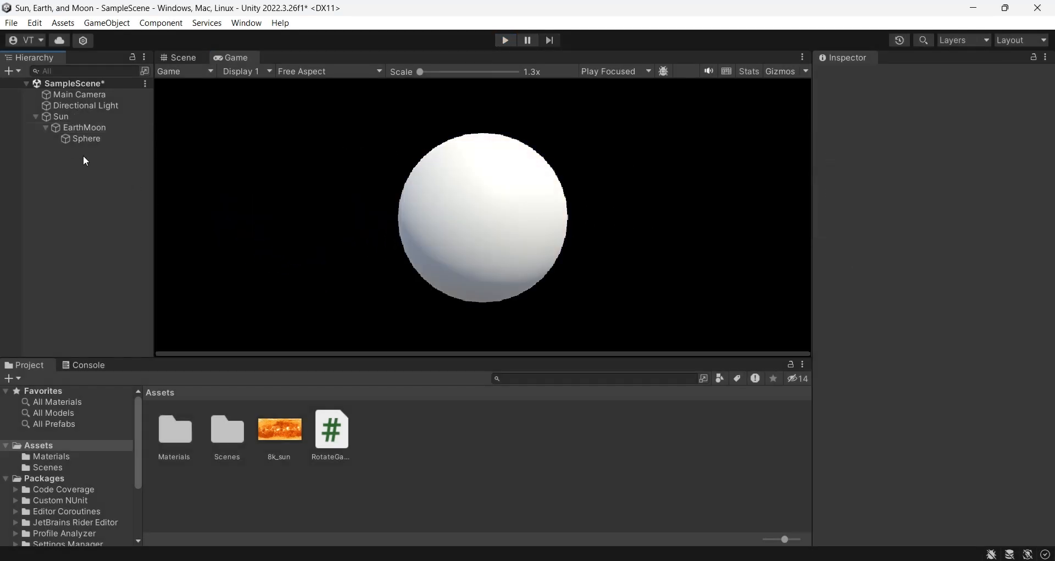
{"action": "right_click", "coordinate": [84, 157]}
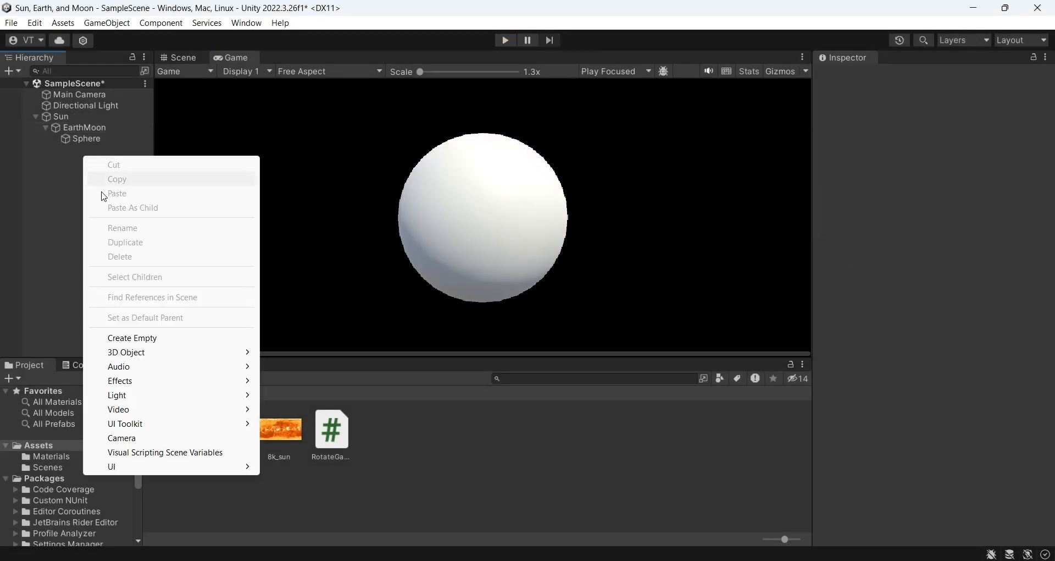
{"action": "left_click", "coordinate": [149, 346]}
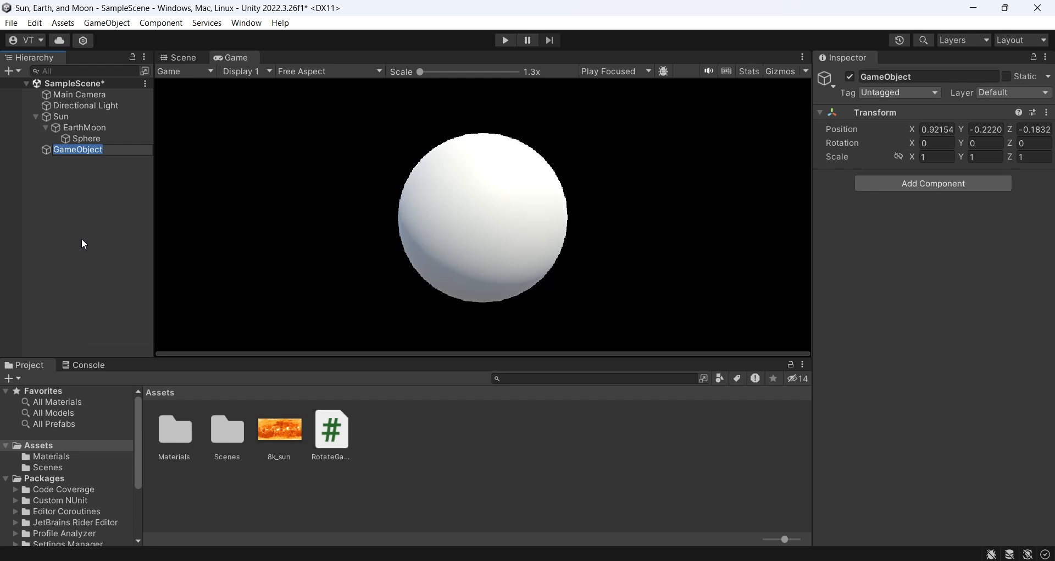
{"action": "type", "text": "SolarSystem"}
{"action": "key", "text": "Return"}
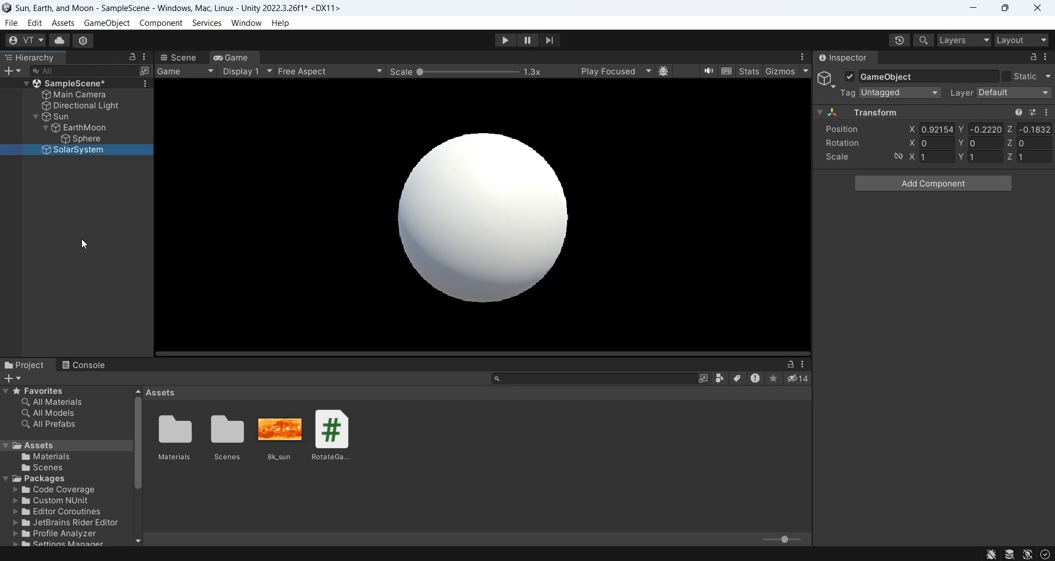
Move the Sun and EarthMoon under SolarSystem as siblings, and play the scene to check their motion.
{"action": "mouse_move", "coordinate": [60, 116]}
{"action": "left_mouse_down"}
{"action": "mouse_move", "coordinate": [61, 150]}
{"action": "mouse_move", "coordinate": [71, 118]}
{"action": "left_mouse_up"}
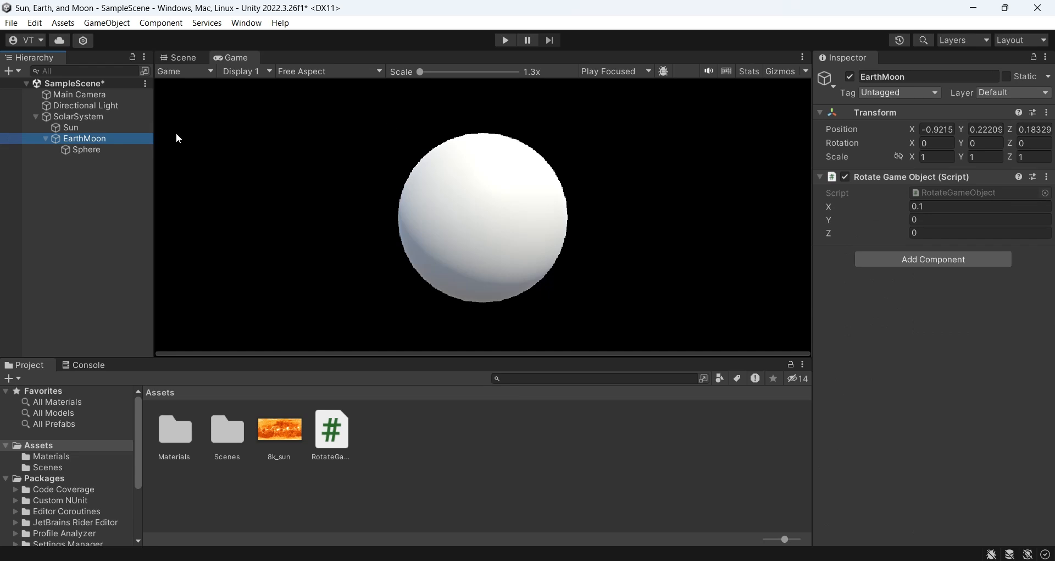
{"action": "left_click", "coordinate": [506, 40]}
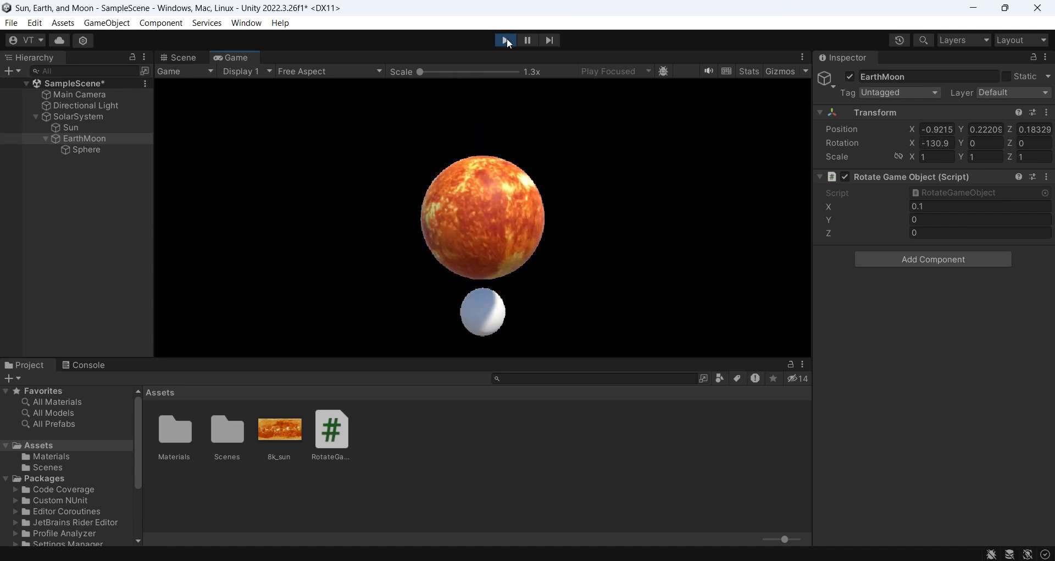
{"action": "left_click", "coordinate": [508, 42]}
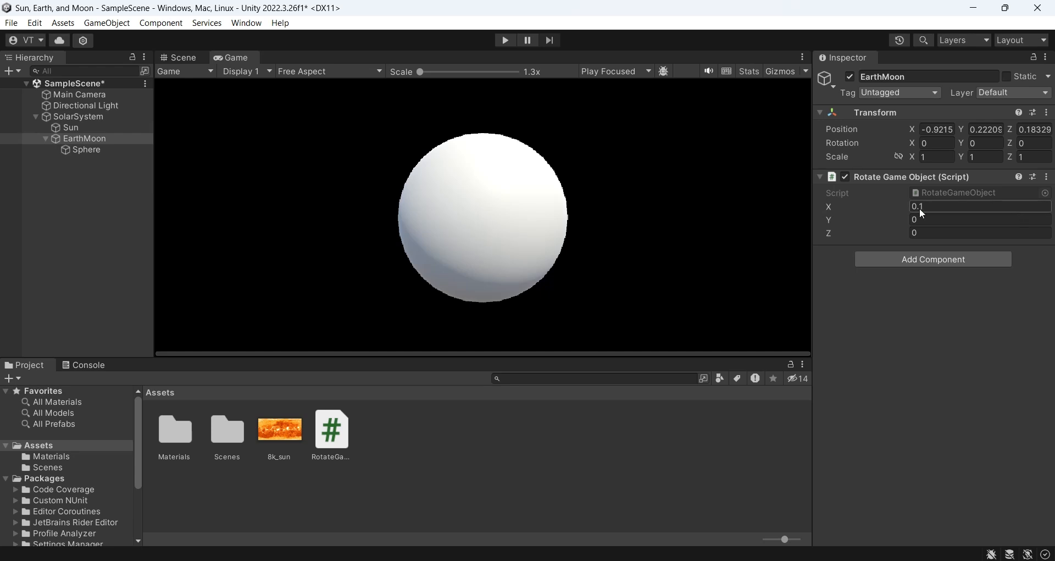
Set EarthMoon's rotation script to X 0 and Y 0.1, and test the orbit in play mode.
{"action": "type", "text": "0"}
{"action": "key", "text": "Tab"}
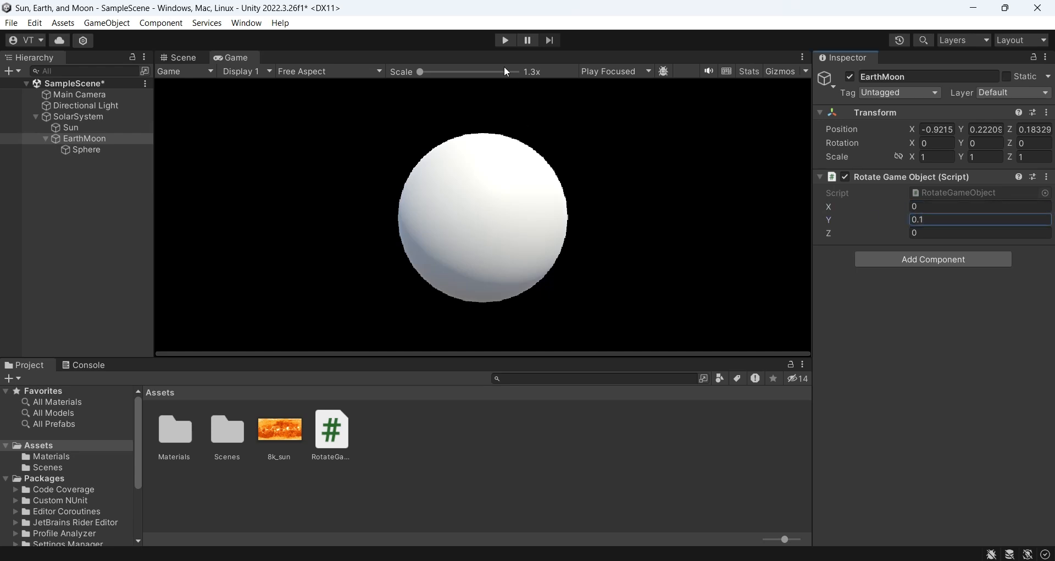
{"action": "left_click", "coordinate": [505, 43]}
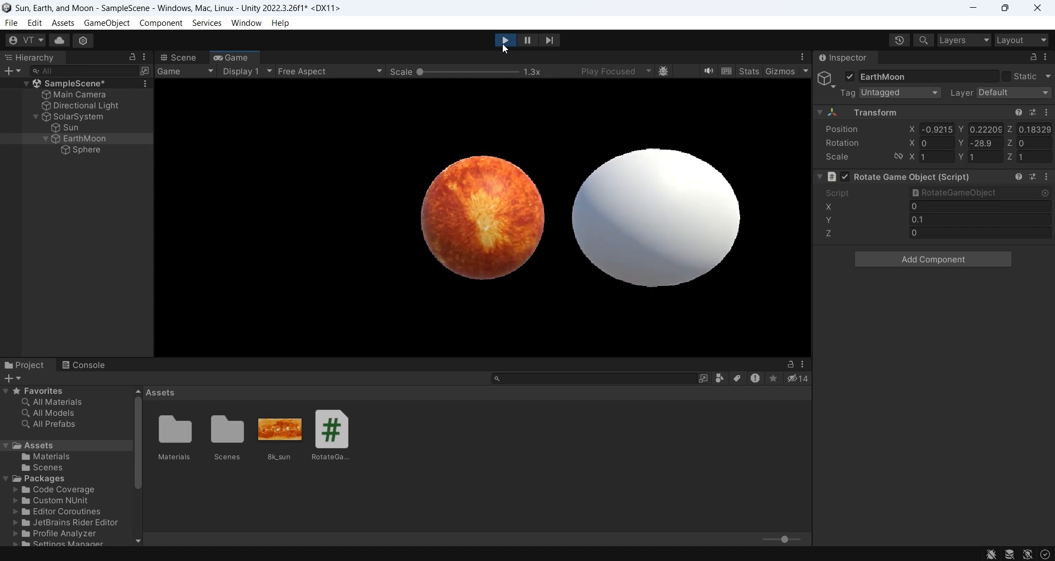
{"action": "left_click", "coordinate": [505, 40]}
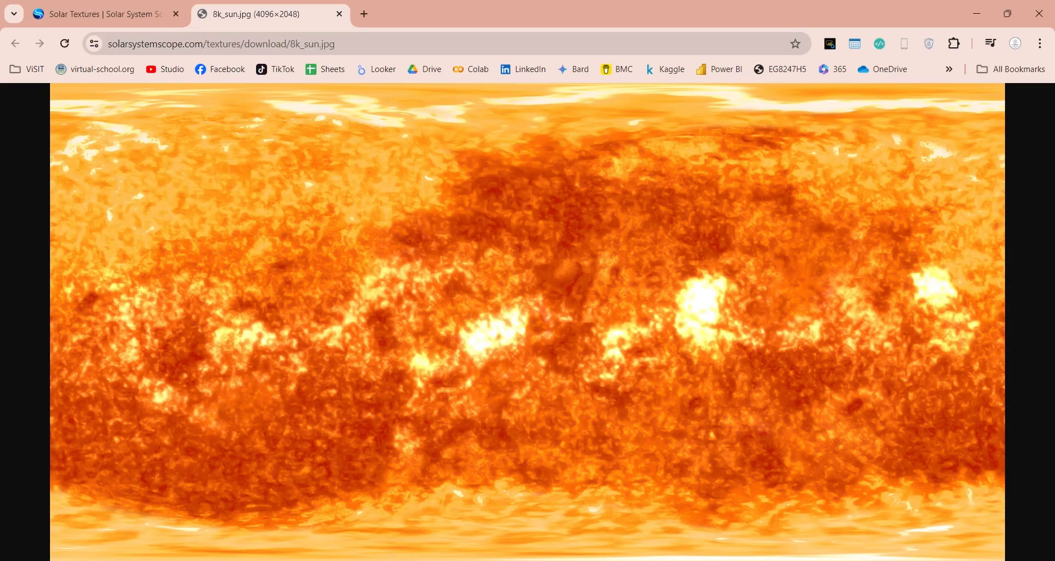
In the browser, find the 8K Earth day map on the Solar System Scope textures page and save it to Downloads as 8k_earth_daymap.jpg.
{"action": "left_click", "coordinate": [97, 16]}
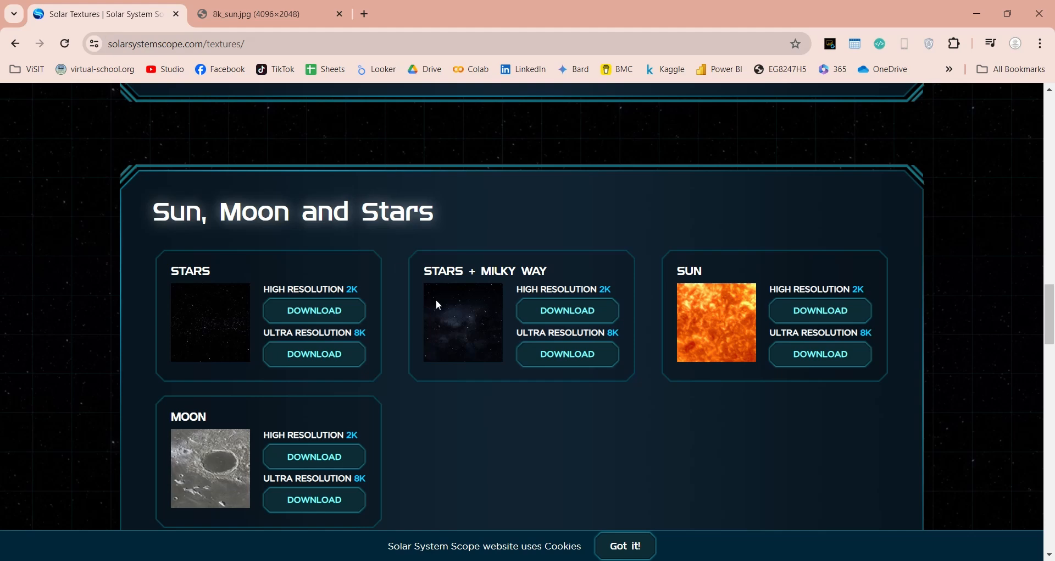
{"action": "scroll", "coordinate": [493, 453], "scroll_direction": "down", "scroll_amount": 4}
{"action": "scroll", "coordinate": [493, 452], "scroll_direction": "up", "scroll_amount": 10}
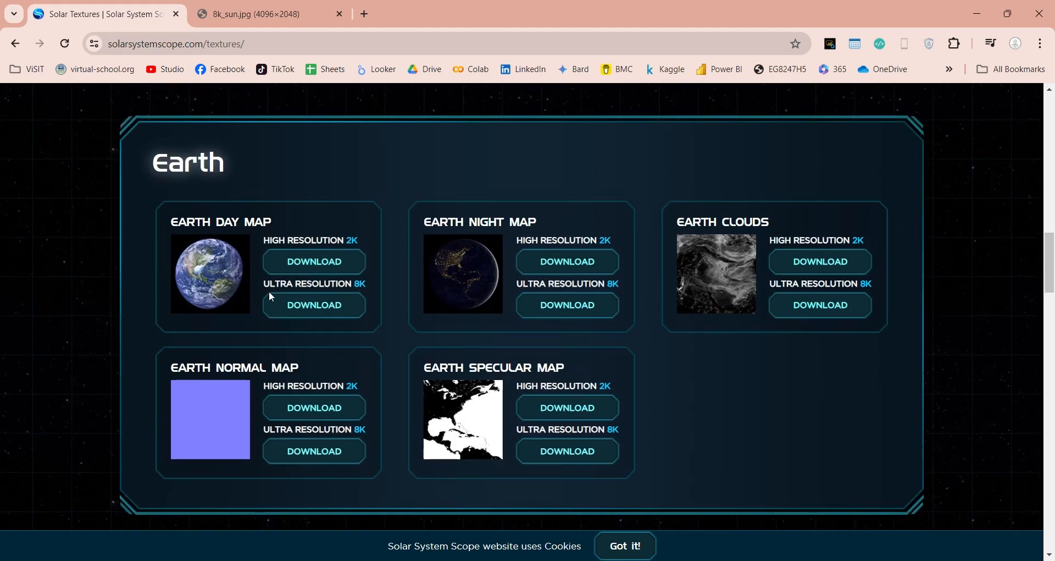
{"action": "left_click", "coordinate": [301, 315]}
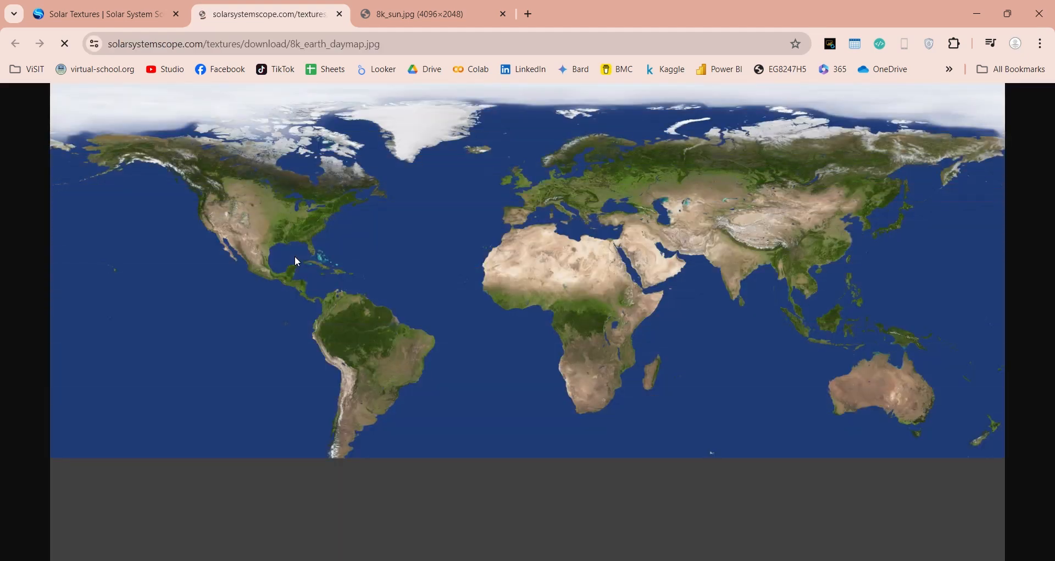
{"action": "right_click", "coordinate": [383, 267]}
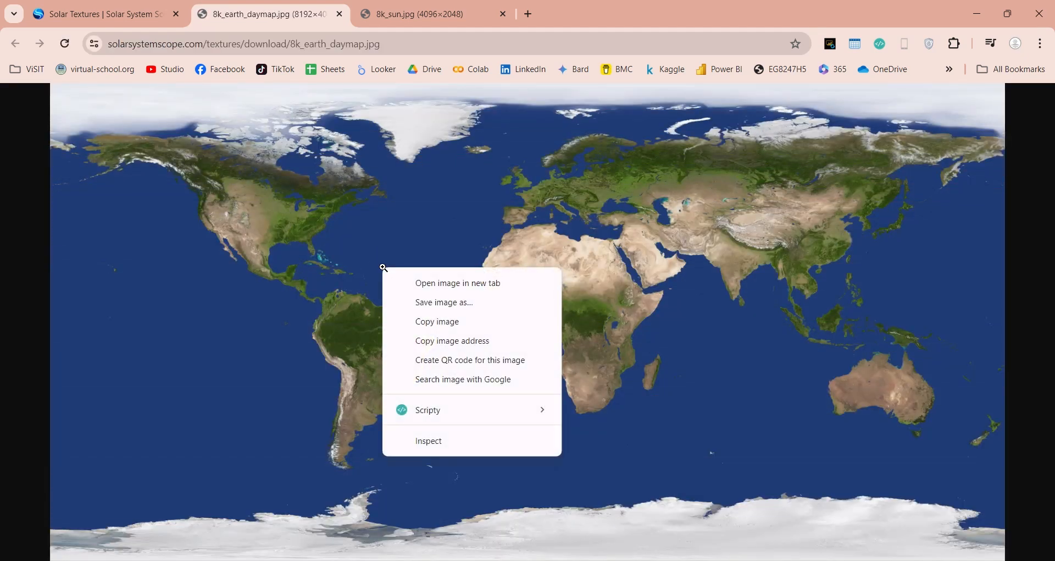
{"action": "left_click", "coordinate": [432, 304]}
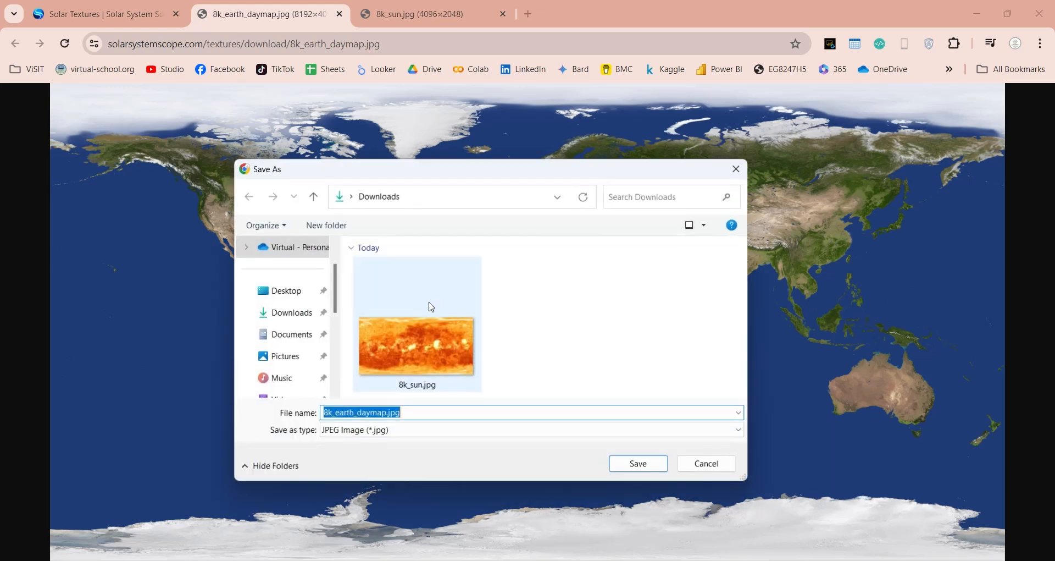
{"action": "left_click", "coordinate": [637, 466]}
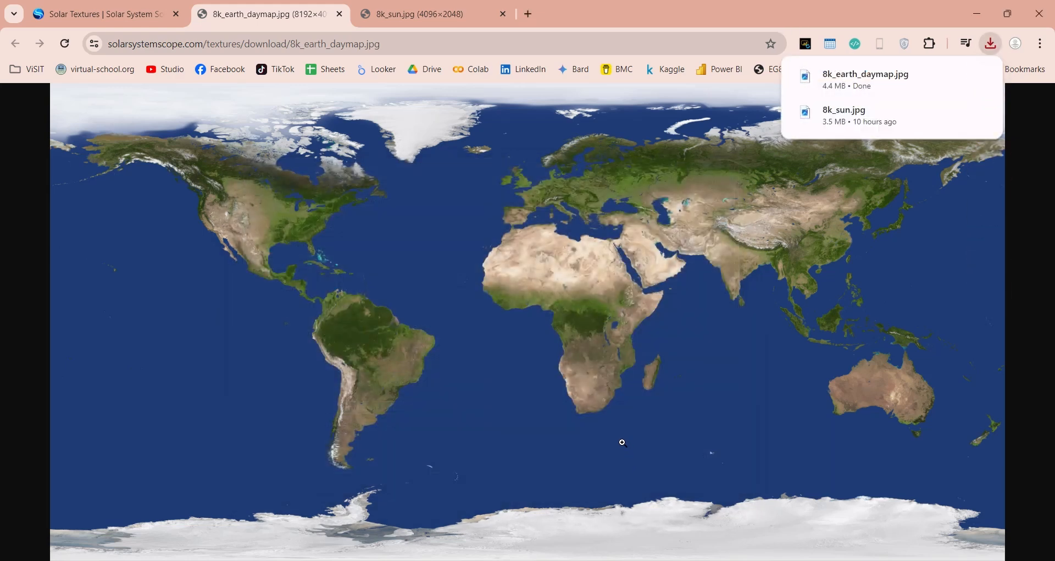
Import 8k_earth_daymap.jpg from the Downloads folder into the Assets folder of the Unity project.
{"action": "key", "text": "alt+Tab"}
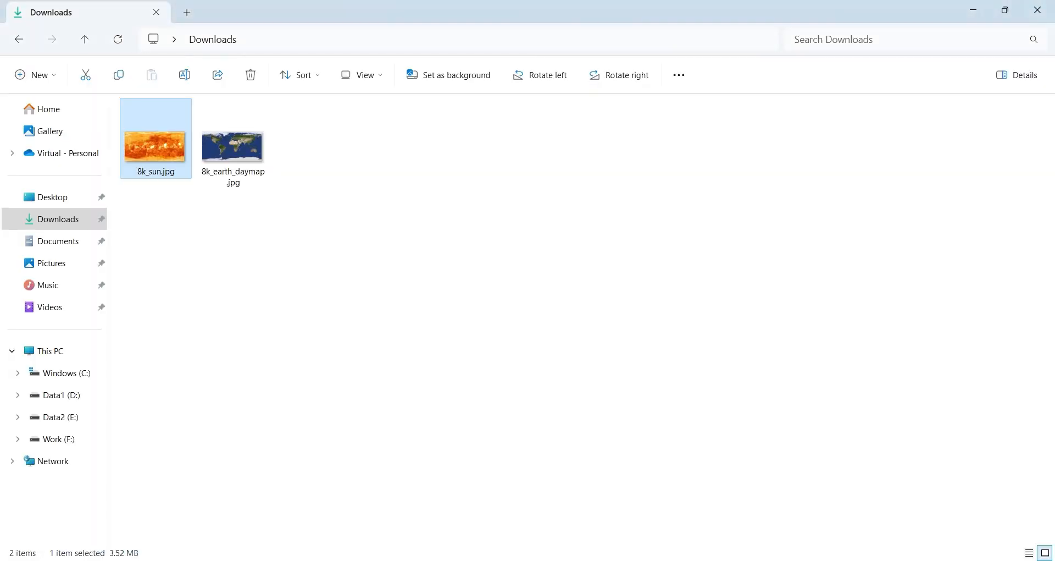
{"action": "left_click_drag", "start_coordinate": [228, 163], "coordinate": [202, 559]}
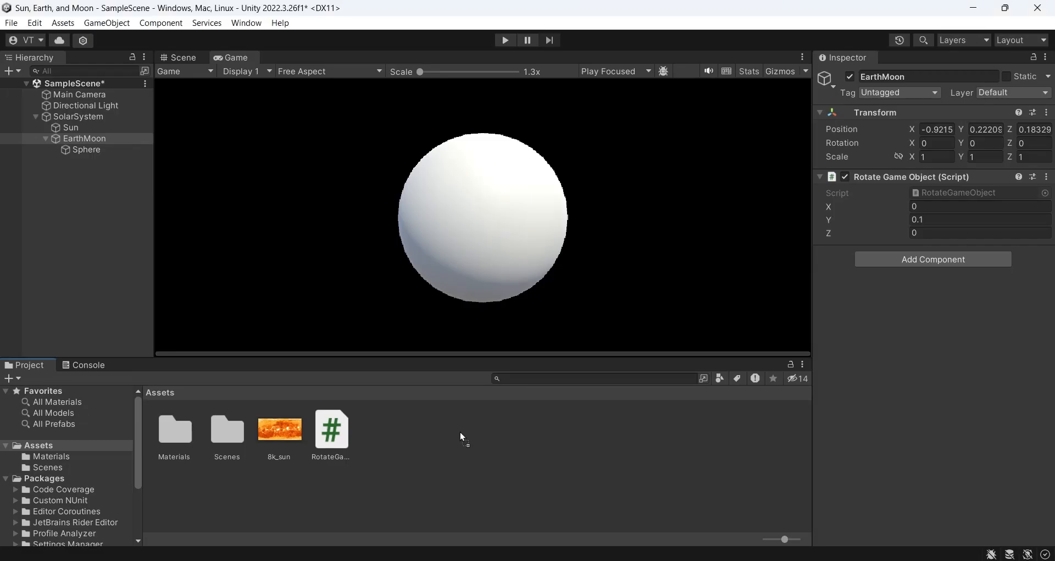
{"action": "left_click_drag", "start_coordinate": [453, 434], "coordinate": [453, 434]}
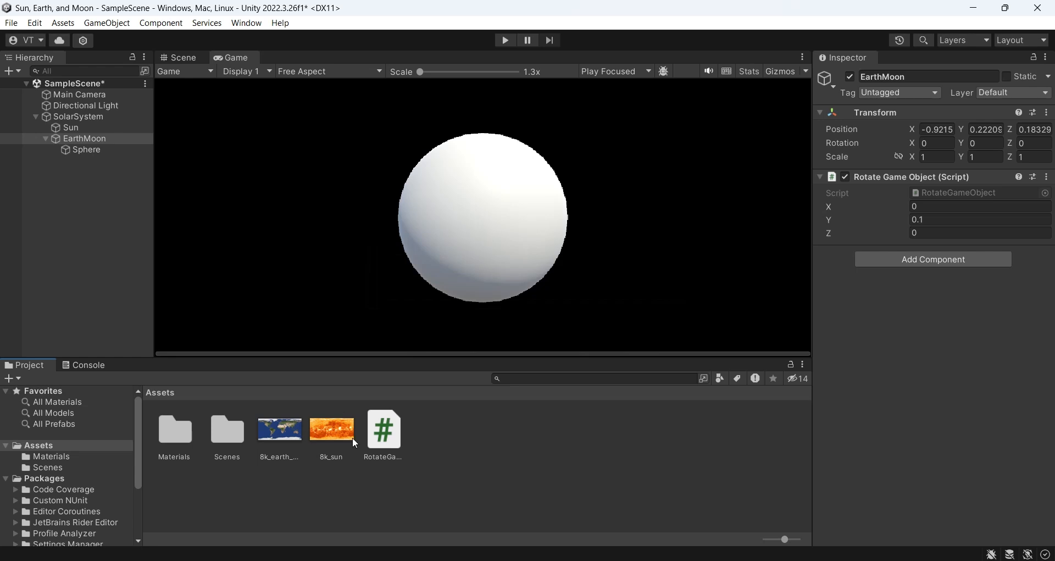
Apply the 8k_earth_daymap texture to the white sphere in the Scene view and test it in play mode.
{"action": "left_click", "coordinate": [295, 427]}
{"action": "left_click_drag", "start_coordinate": [294, 424], "coordinate": [484, 250]}
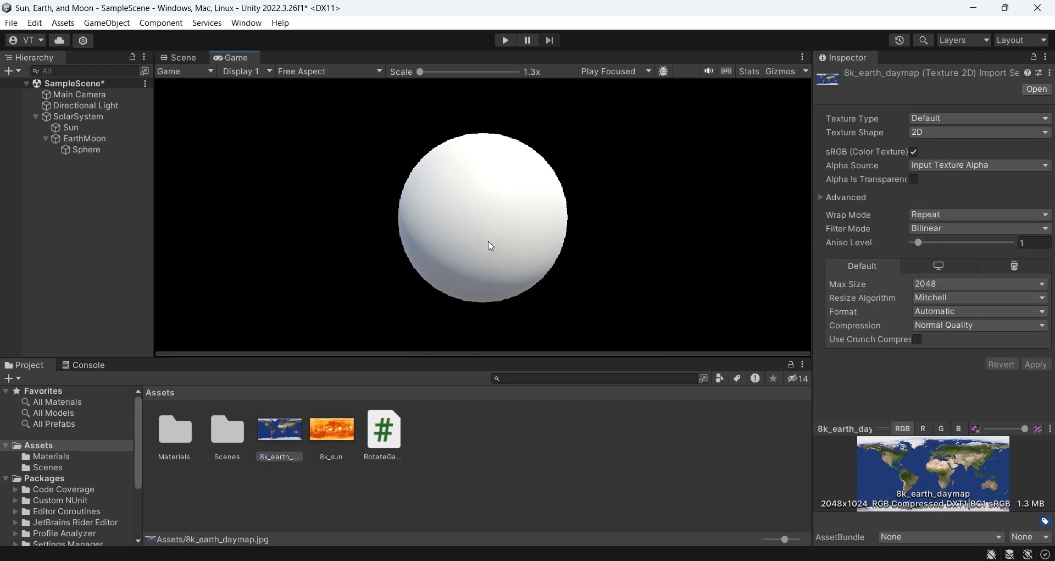
{"action": "left_click_drag", "start_coordinate": [186, 58], "coordinate": [184, 61]}
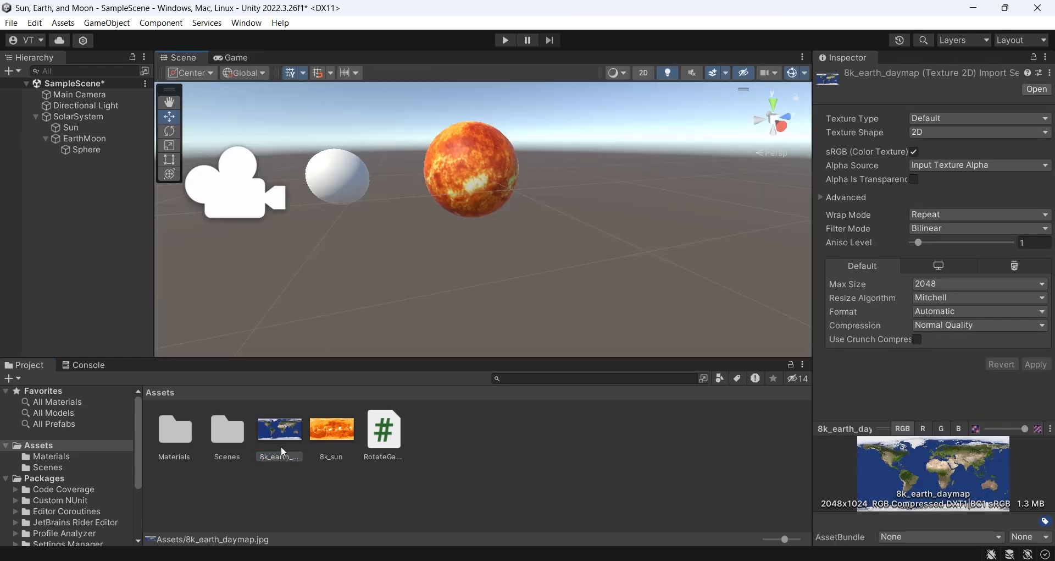
{"action": "left_click_drag", "start_coordinate": [335, 187], "coordinate": [345, 185]}
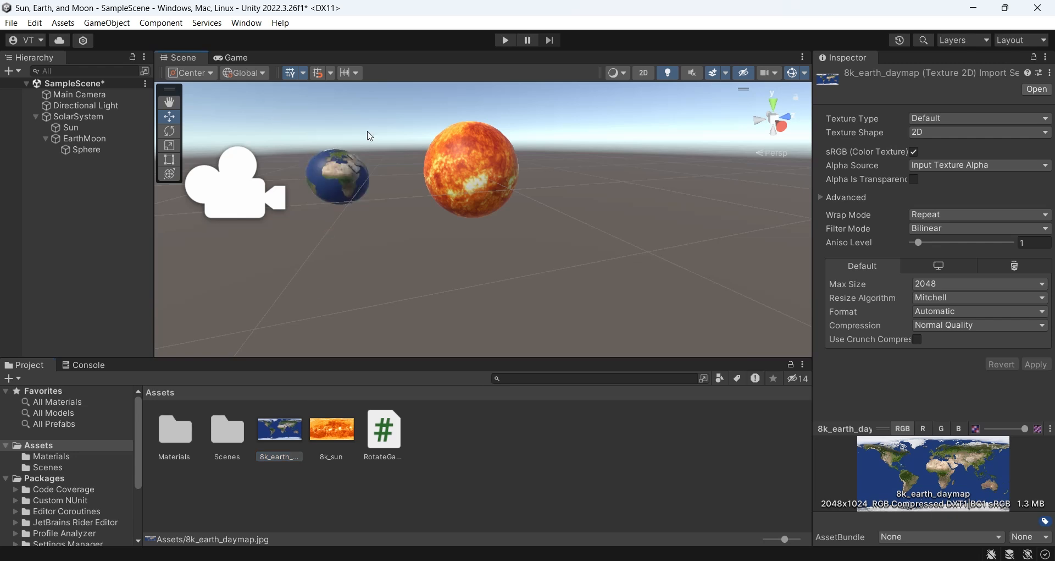
{"action": "left_click", "coordinate": [506, 44]}
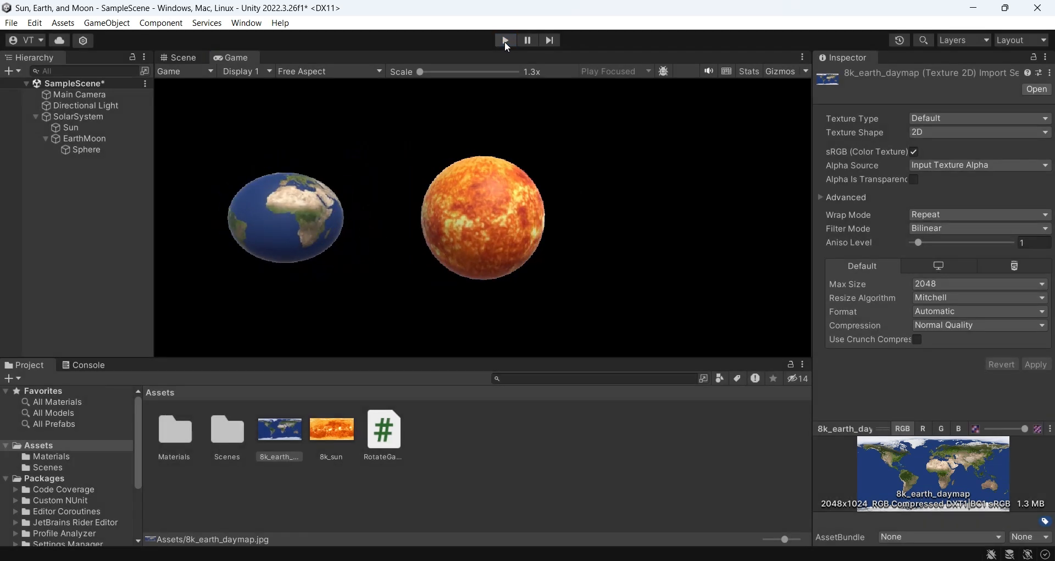
{"action": "left_click", "coordinate": [506, 43]}
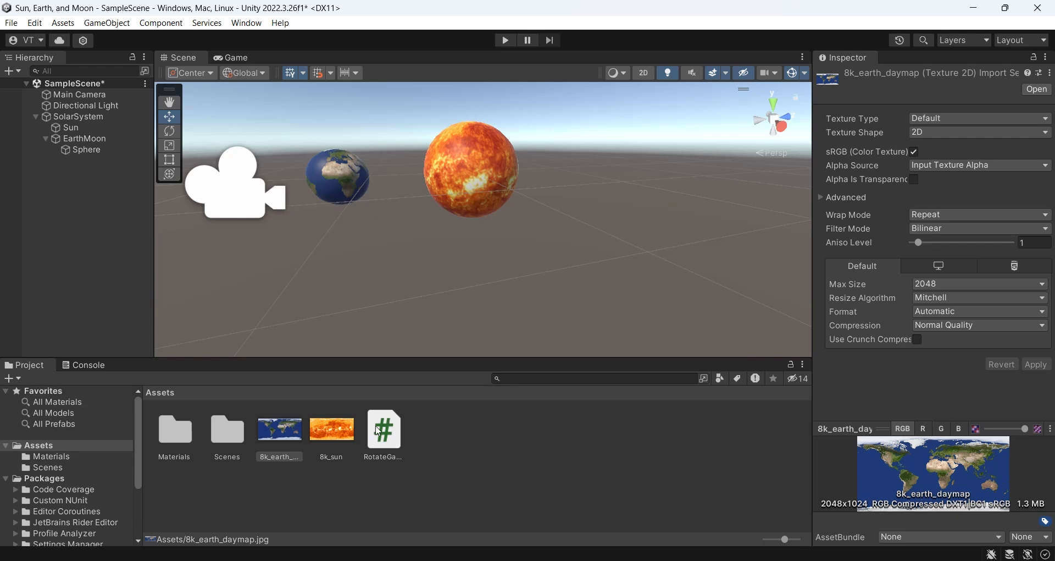
Attach the RotateGameObject script to the Earth sphere with X, Y and Z at 0.1.
{"action": "left_click_drag", "start_coordinate": [378, 432], "coordinate": [348, 305]}
{"action": "left_click", "coordinate": [339, 179]}
{"action": "scroll", "coordinate": [929, 404], "scroll_direction": "down", "scroll_amount": 3}
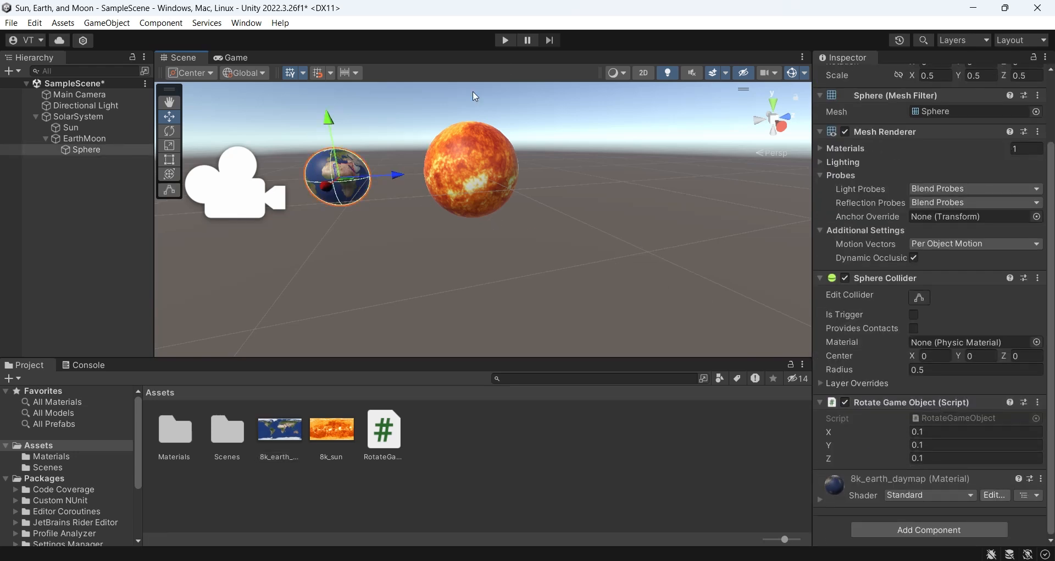
Play the scene twice to examine the Earth's own rotation while it orbits the Sun, stopping after each run.
{"action": "left_click", "coordinate": [500, 42]}
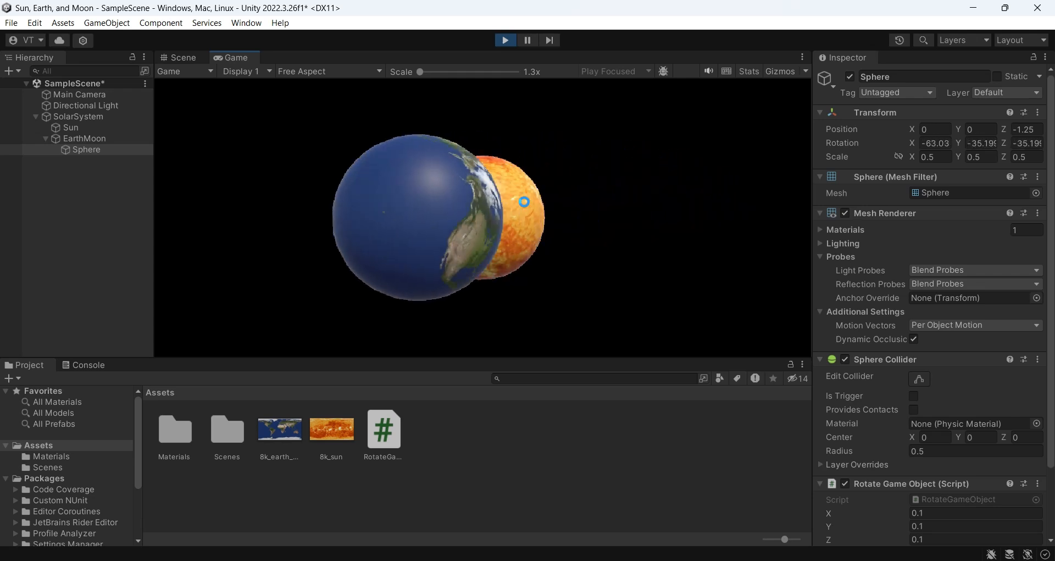
{"action": "left_click", "coordinate": [505, 40]}
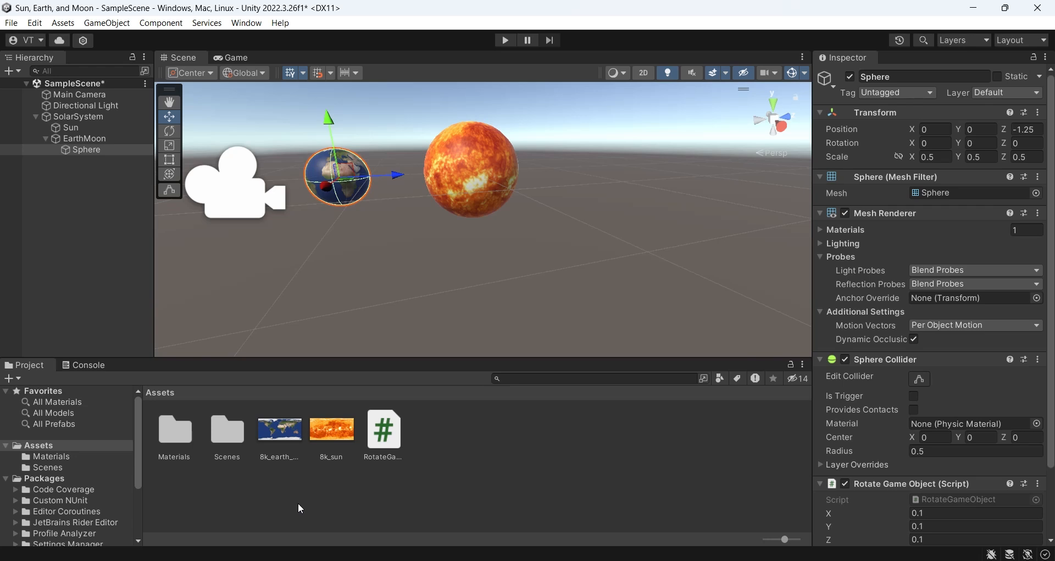
{"action": "key", "text": "ctrl+p"}
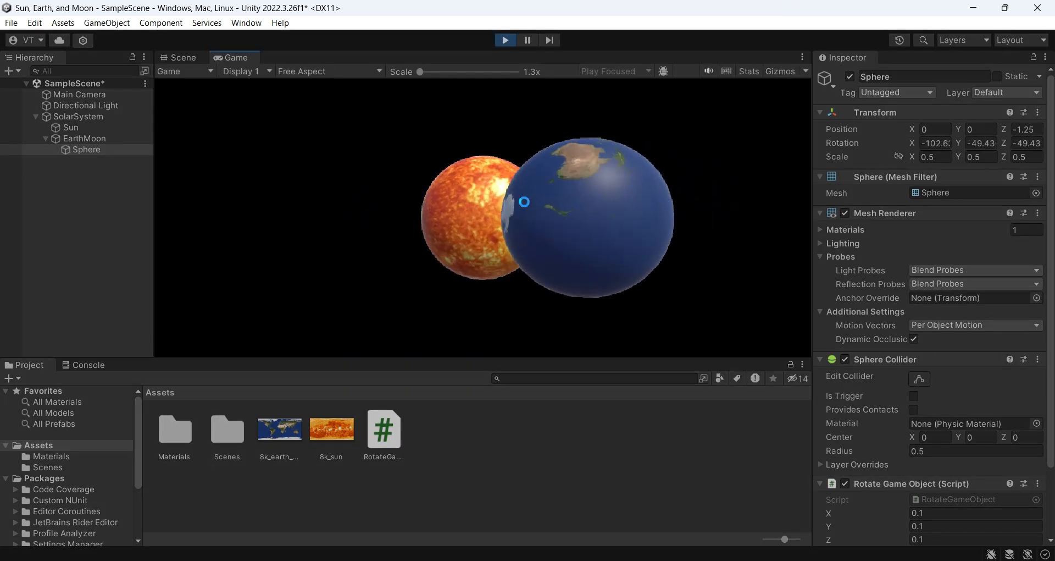
{"action": "left_click", "coordinate": [507, 39]}
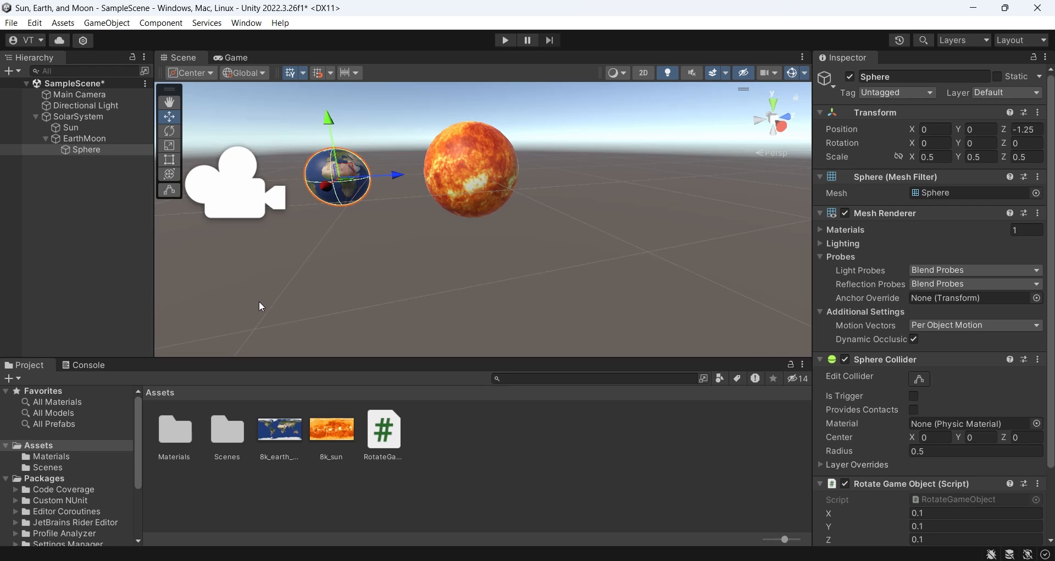
Set the Directional Light's Y position to 0 so it sits at the Sun's centre.
{"action": "left_click", "coordinate": [90, 106]}
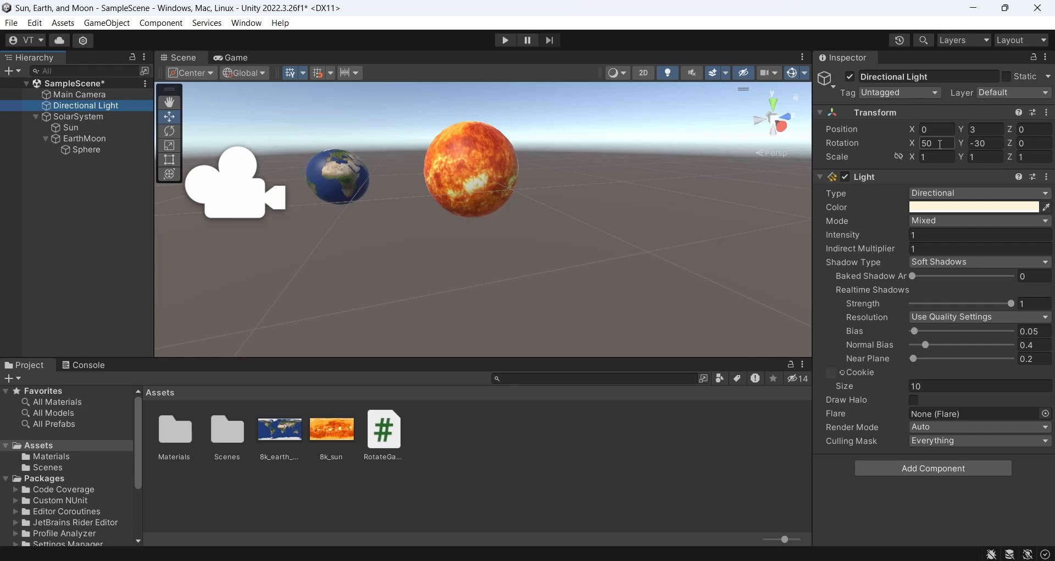
{"action": "left_click", "coordinate": [979, 133]}
{"action": "type", "text": "0"}
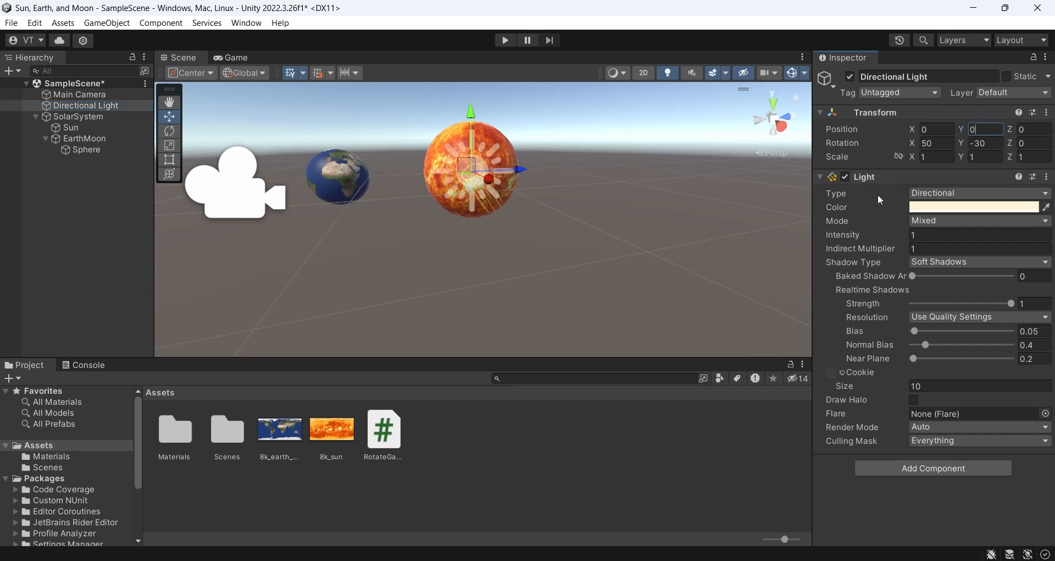
Change the Directional Light's type to Point after trying Spot, and set its range to 1.
{"action": "left_click", "coordinate": [954, 195]}
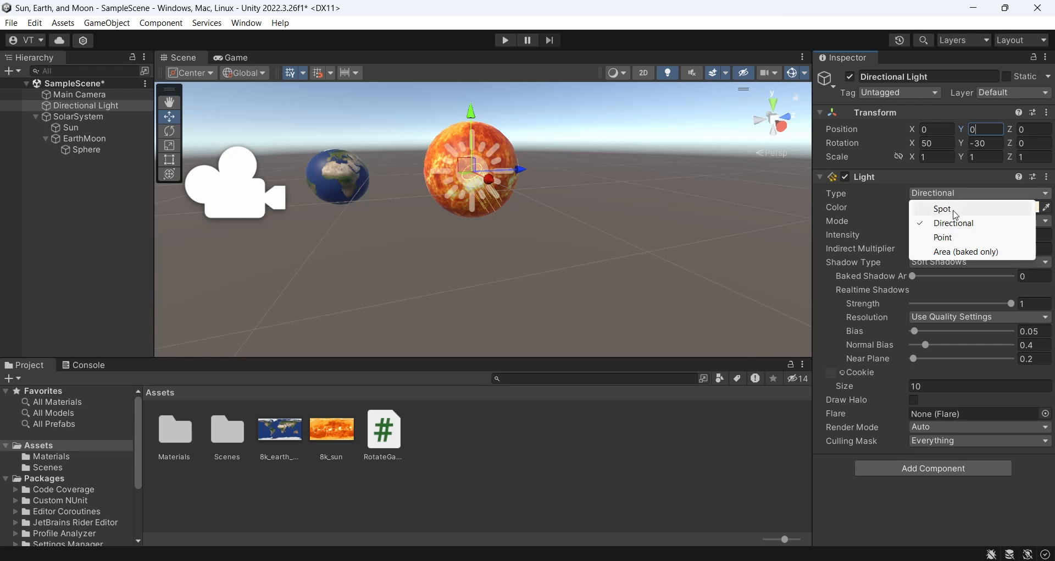
{"action": "left_click", "coordinate": [956, 214]}
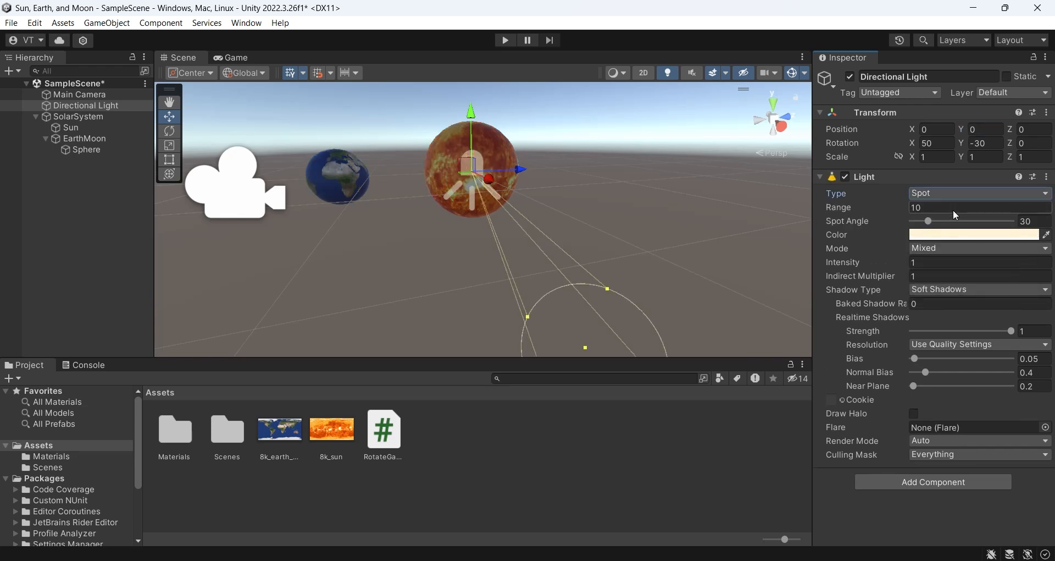
{"action": "left_click", "coordinate": [962, 195]}
{"action": "left_click", "coordinate": [958, 238]}
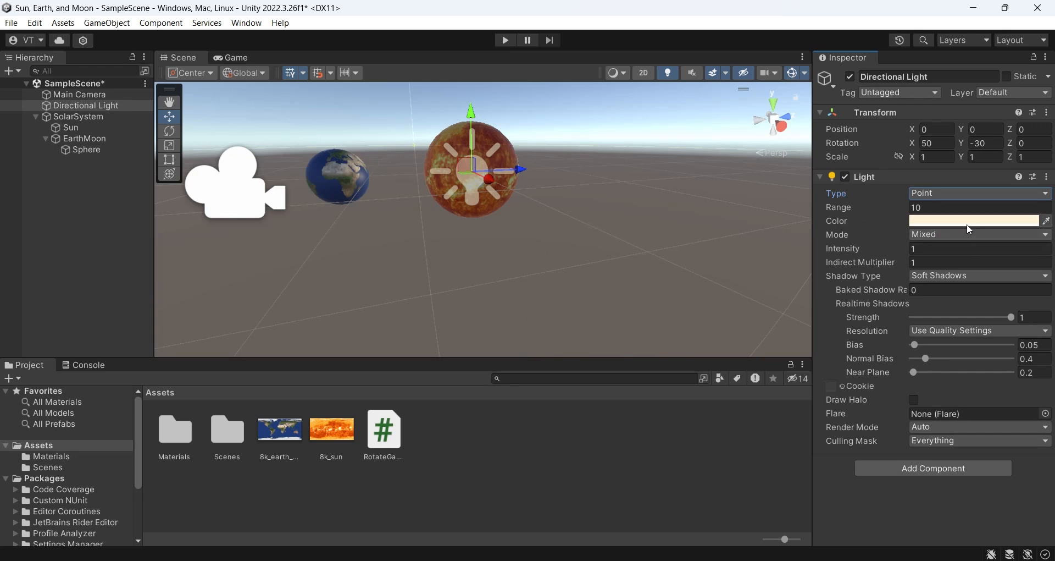
{"action": "left_click", "coordinate": [962, 208]}
{"action": "type", "text": "1"}
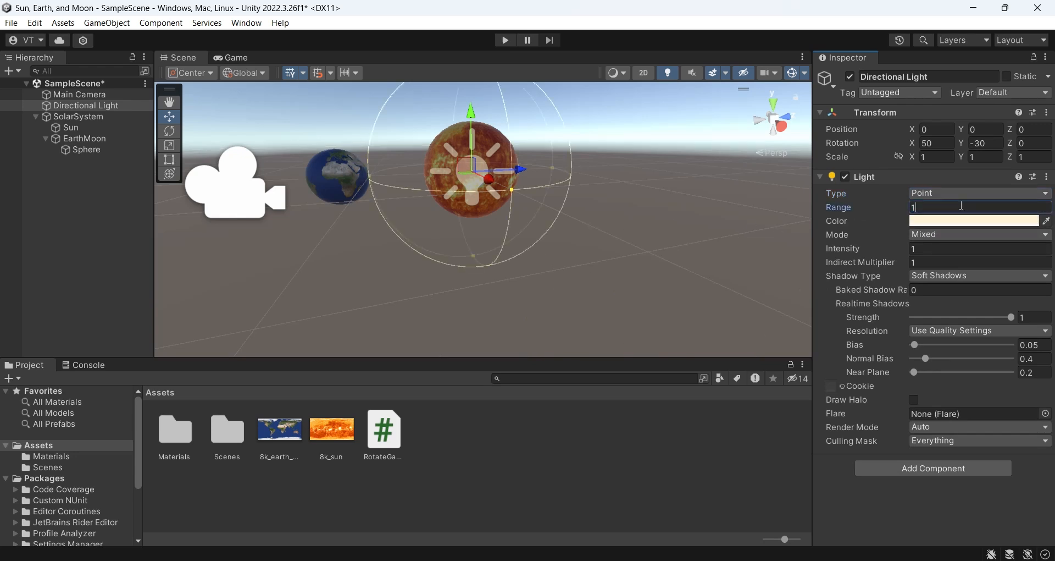
Set the point light's range to 1.5 and intensity to 6, and play the scene to check the lighting.
{"action": "type", "text": ".5"}
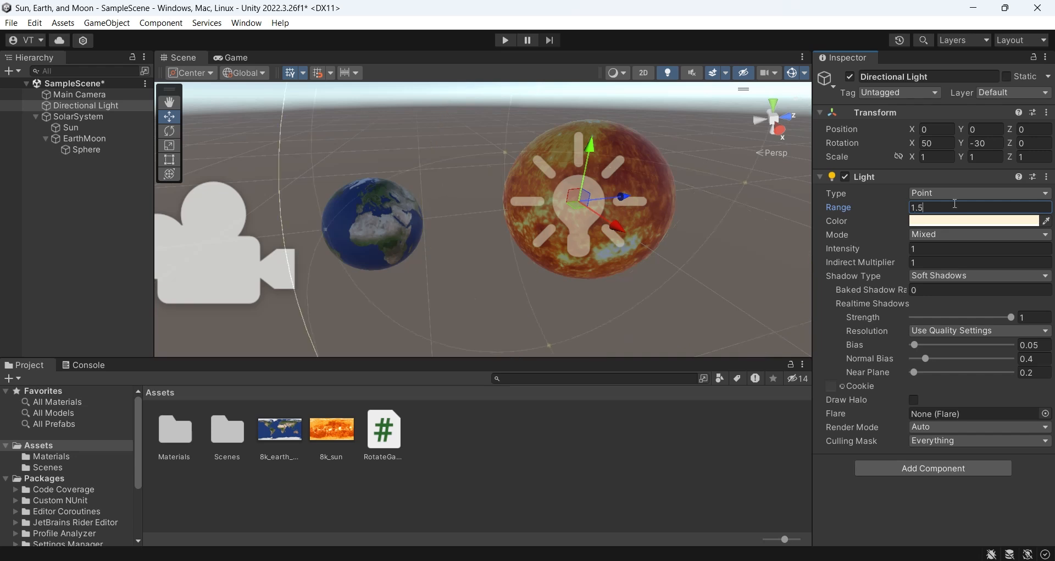
{"action": "left_click", "coordinate": [1008, 249]}
{"action": "type", "text": "2"}
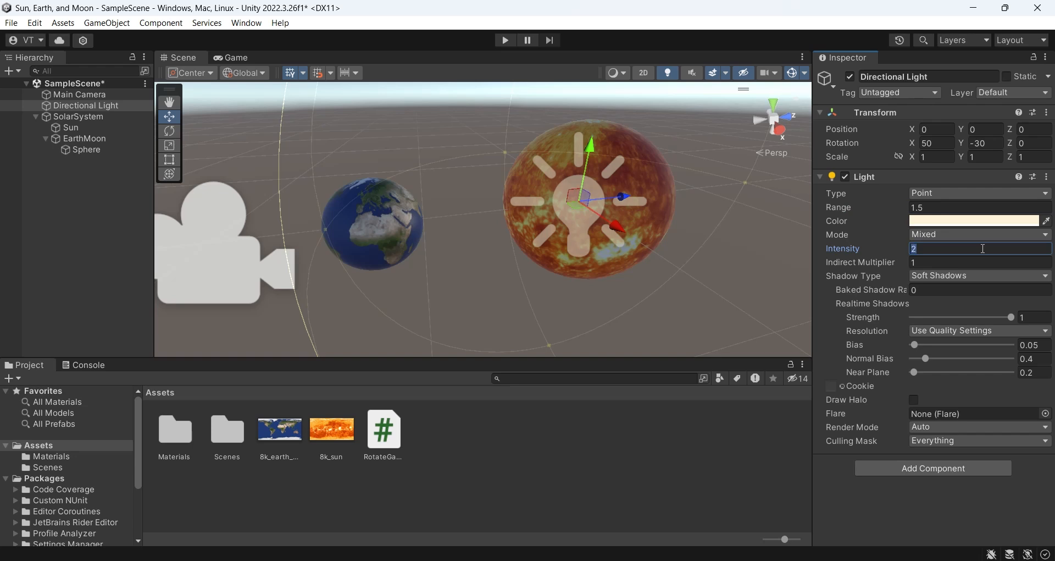
{"action": "type", "text": "3"}
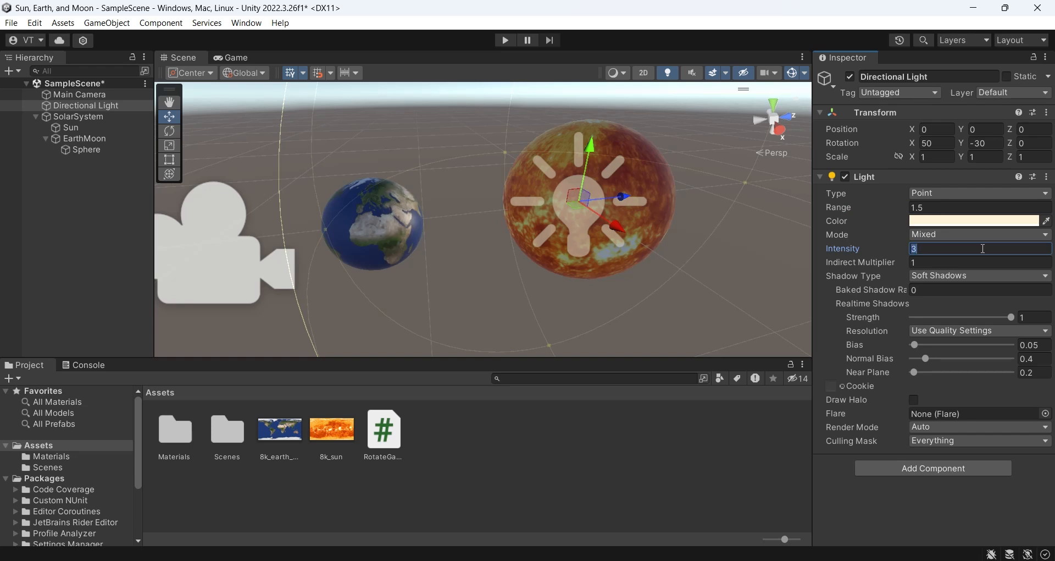
{"action": "type", "text": "5"}
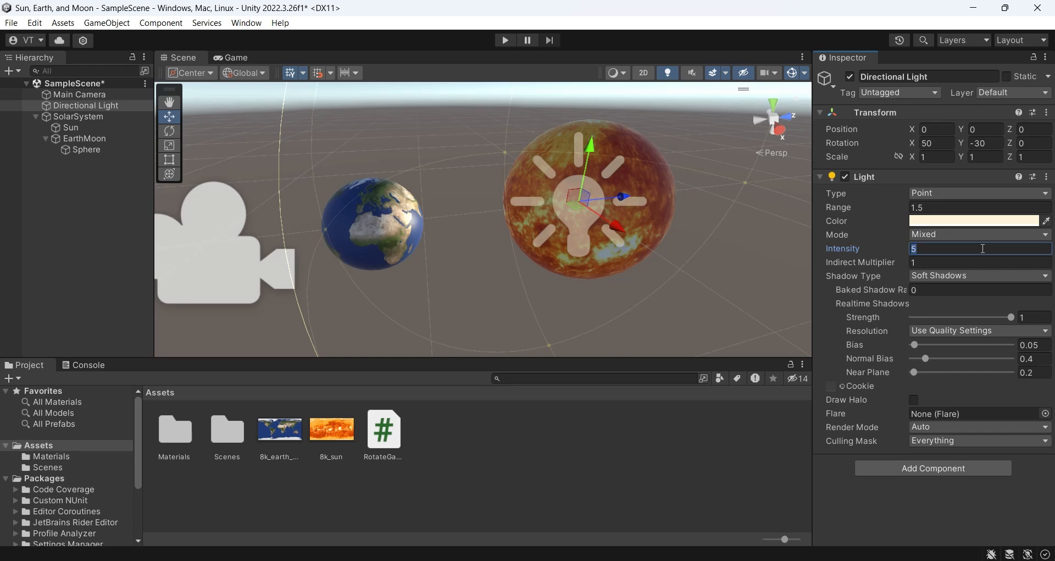
{"action": "type", "text": "6"}
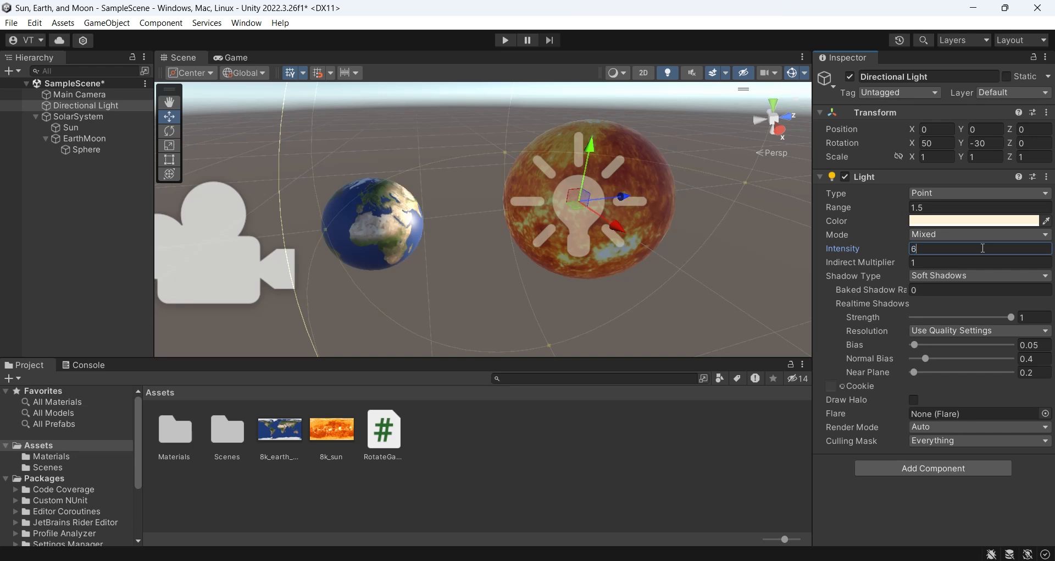
{"action": "left_click", "coordinate": [948, 207]}
{"action": "type", "text": "1"}
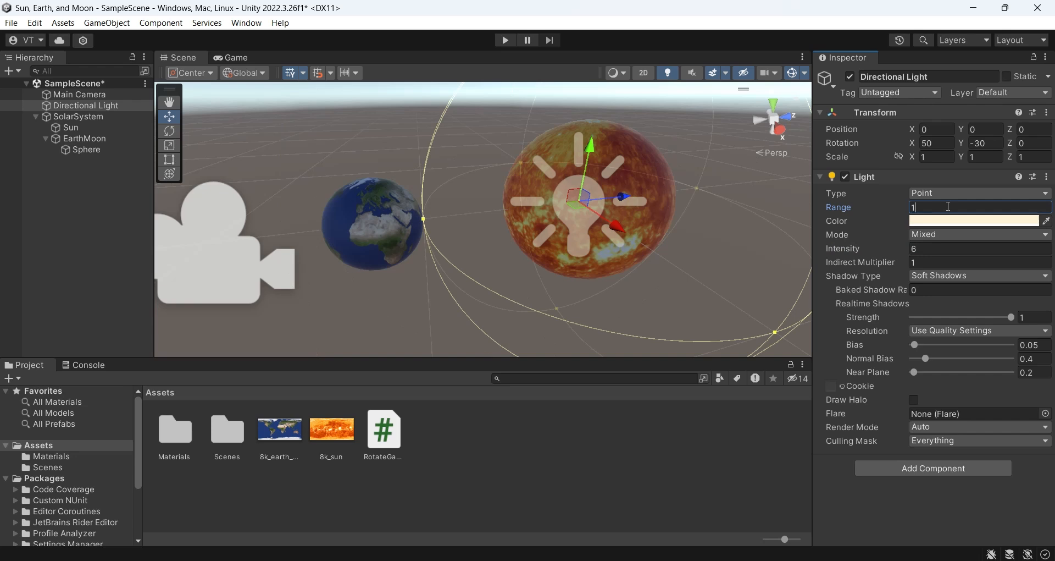
{"action": "type", "text": ".5"}
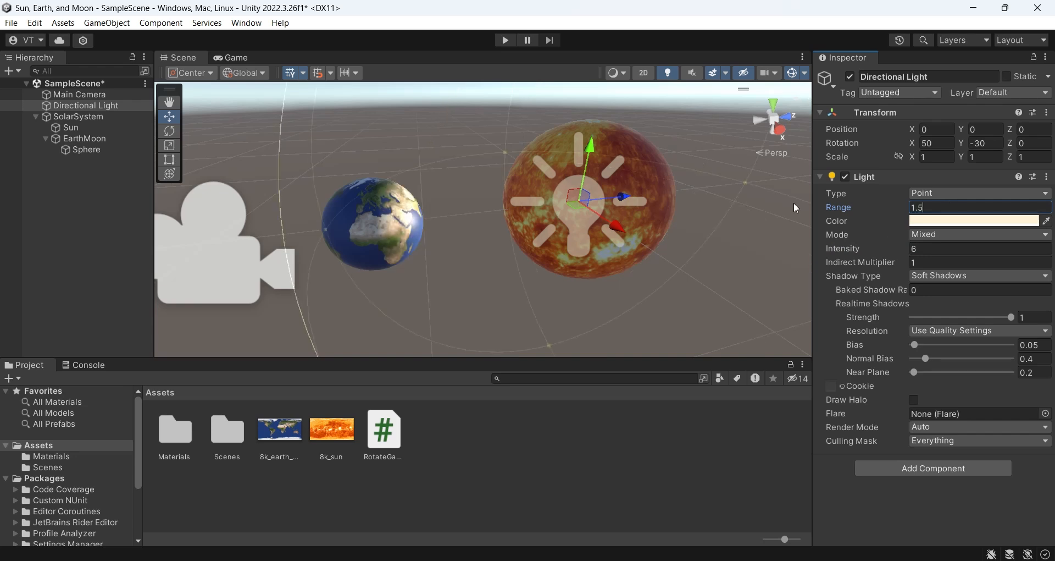
{"action": "left_click", "coordinate": [505, 41]}
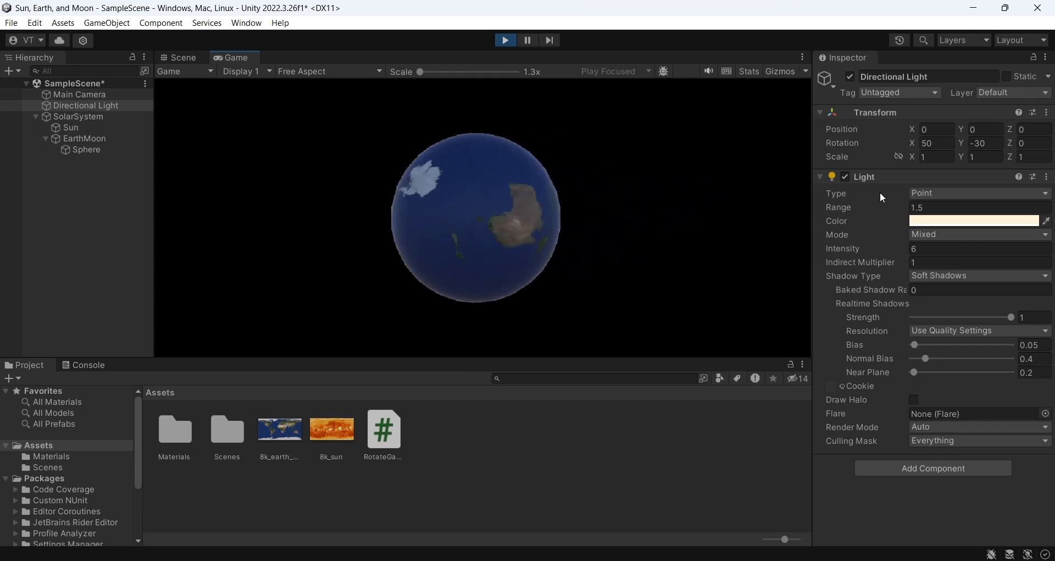
{"action": "left_click", "coordinate": [511, 43]}
Set the X, Y and Z values of the Earth's RotateGameObject script to 0.01.
{"action": "left_click", "coordinate": [503, 256]}
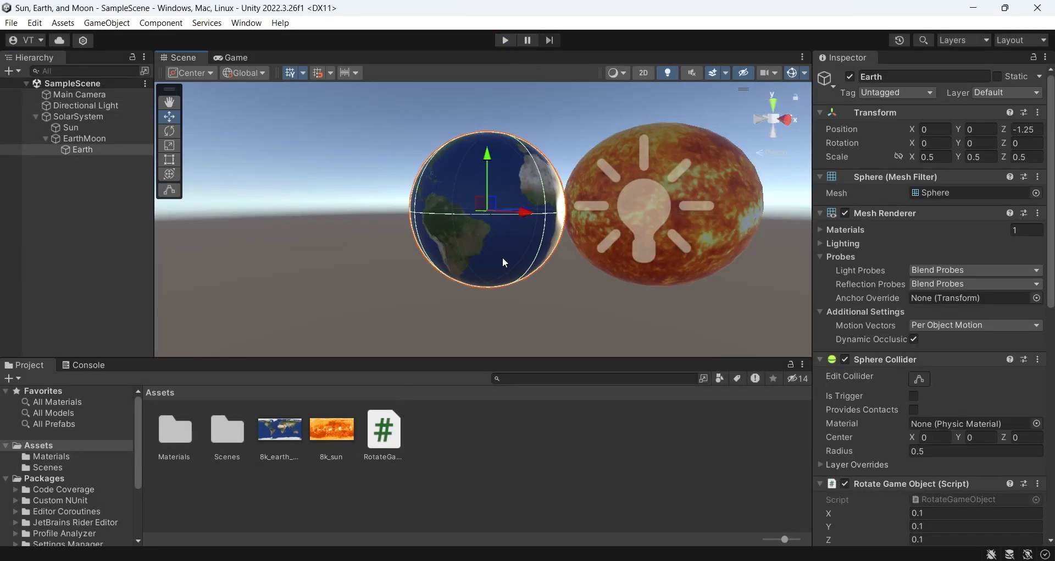
{"action": "scroll", "coordinate": [920, 448], "scroll_direction": "down", "scroll_amount": 3}
{"action": "left_click", "coordinate": [922, 365]}
{"action": "type", "text": "0"}
{"action": "left_click", "coordinate": [921, 379]}
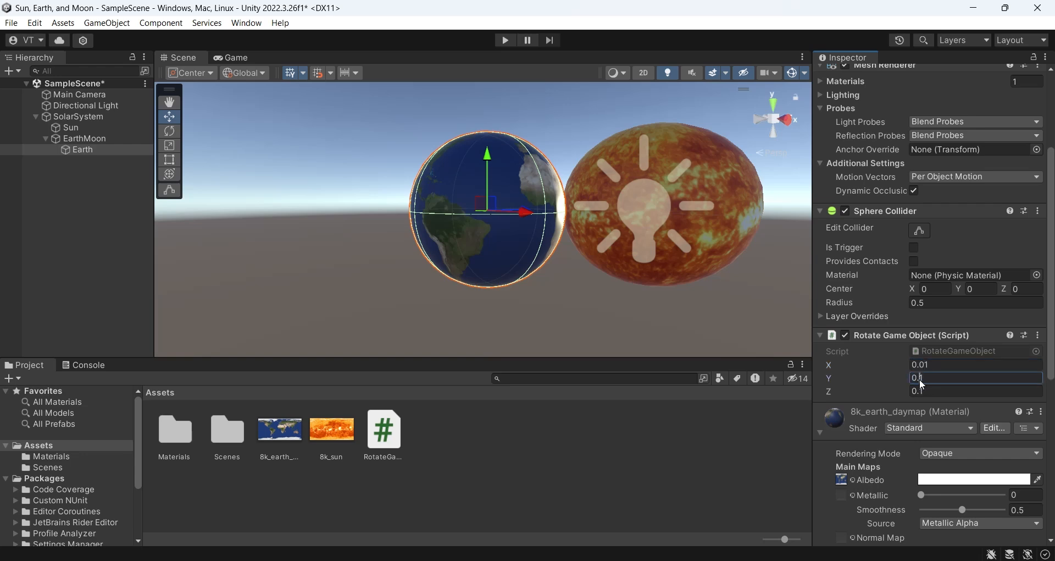
{"action": "type", "text": "0"}
{"action": "left_click", "coordinate": [921, 392]}
{"action": "type", "text": "0"}
Set the Sun's RotateGameObject X, Y and Z values to 0.01 and run the scene briefly to check the slower rotation.
{"action": "left_click", "coordinate": [706, 261]}
{"action": "left_click", "coordinate": [922, 440]}
{"action": "type", "text": "0"}
{"action": "left_click", "coordinate": [920, 453]}
{"action": "type", "text": "0"}
{"action": "left_click", "coordinate": [921, 466]}
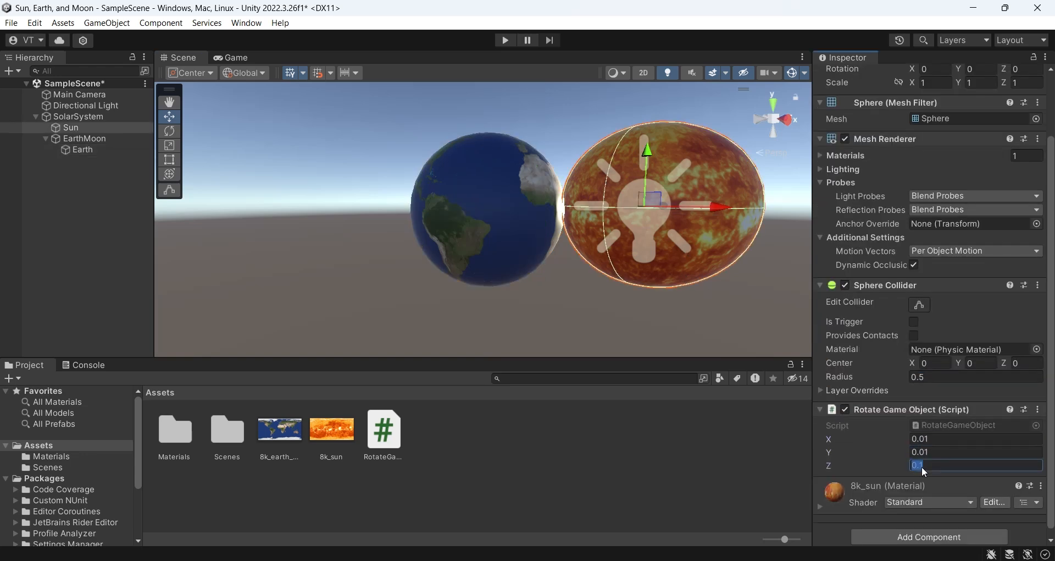
{"action": "type", "text": "0"}
{"action": "left_click", "coordinate": [498, 42]}
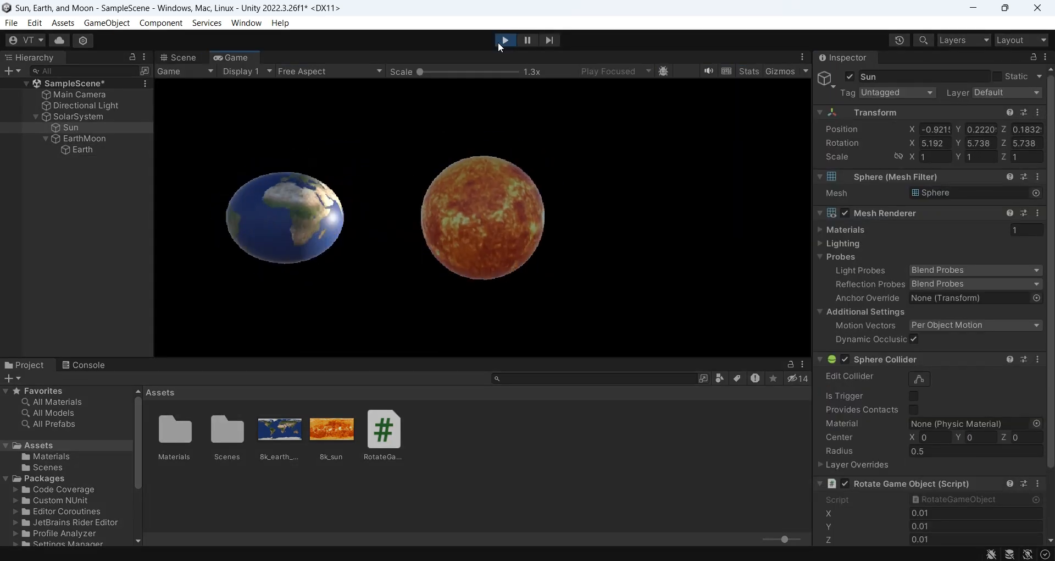
{"action": "left_click", "coordinate": [498, 42]}
Set EarthMoon's RotateGameObject Y value to 0.01, test the orbit in play mode, and save the scene.
{"action": "left_click", "coordinate": [77, 116]}
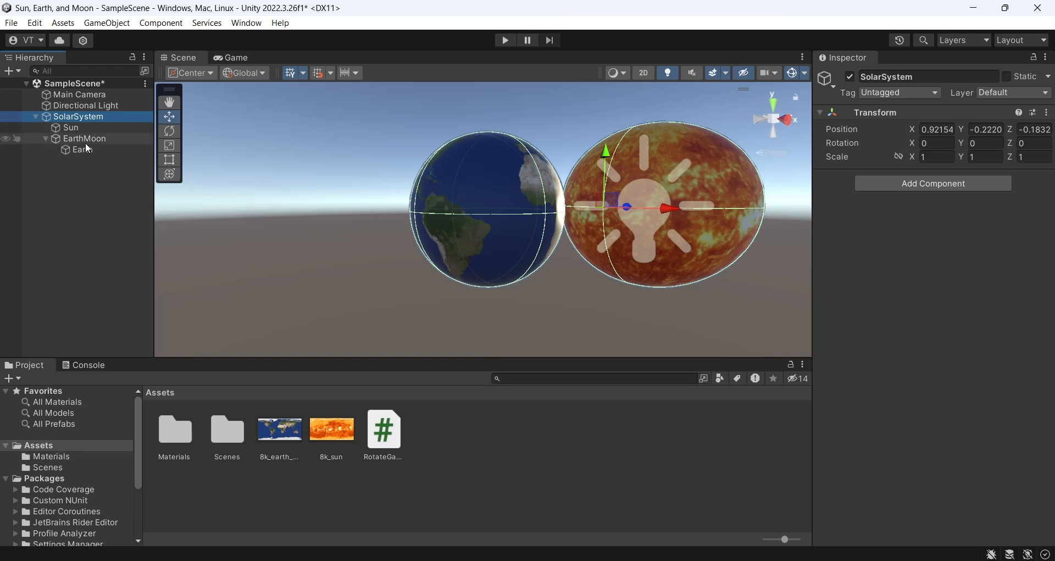
{"action": "left_click", "coordinate": [86, 139]}
{"action": "left_click", "coordinate": [918, 219]}
{"action": "type", "text": "0.01"}
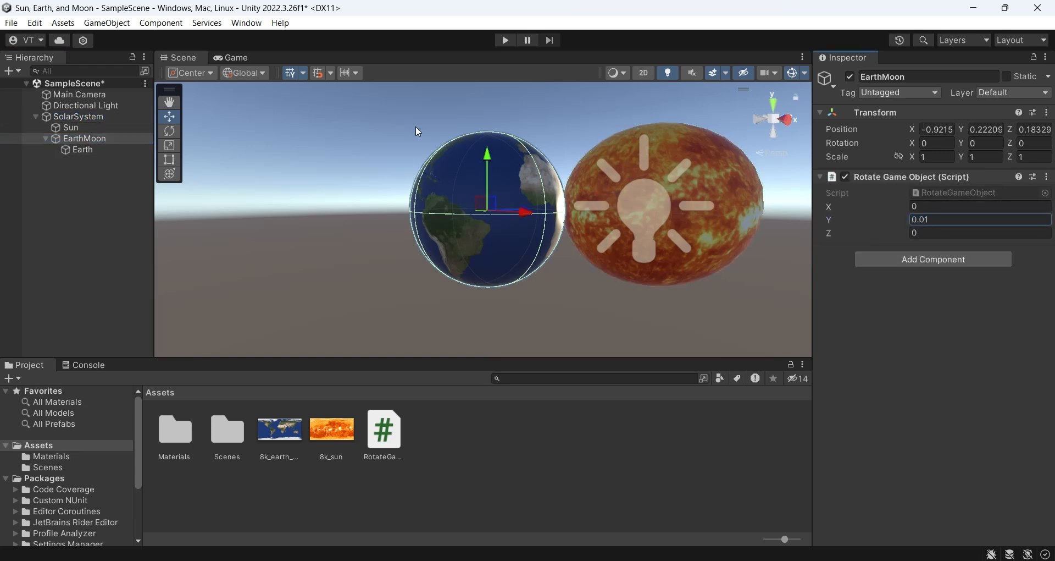
{"action": "left_click", "coordinate": [504, 41]}
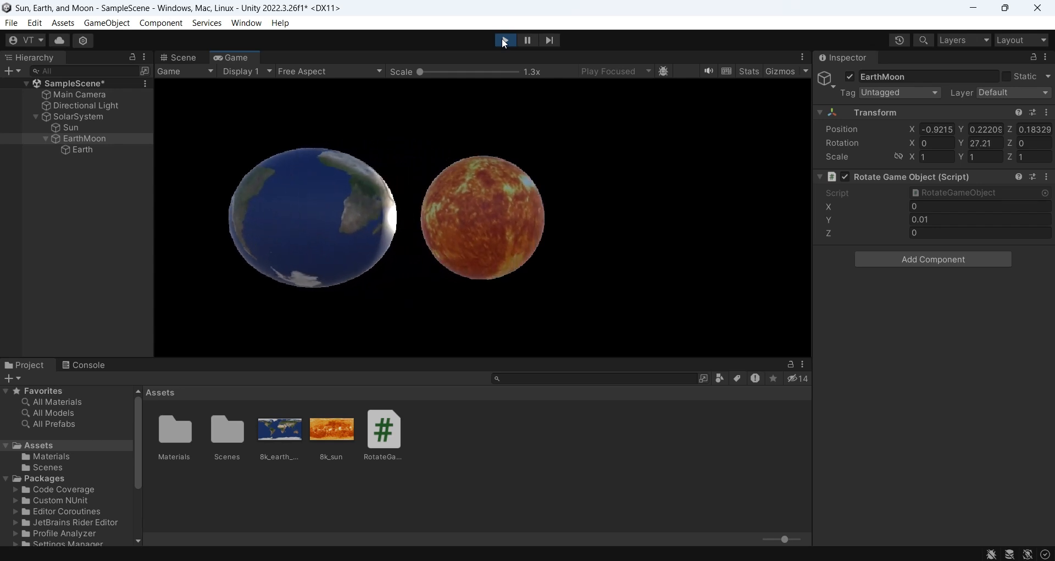
{"action": "left_click", "coordinate": [504, 40]}
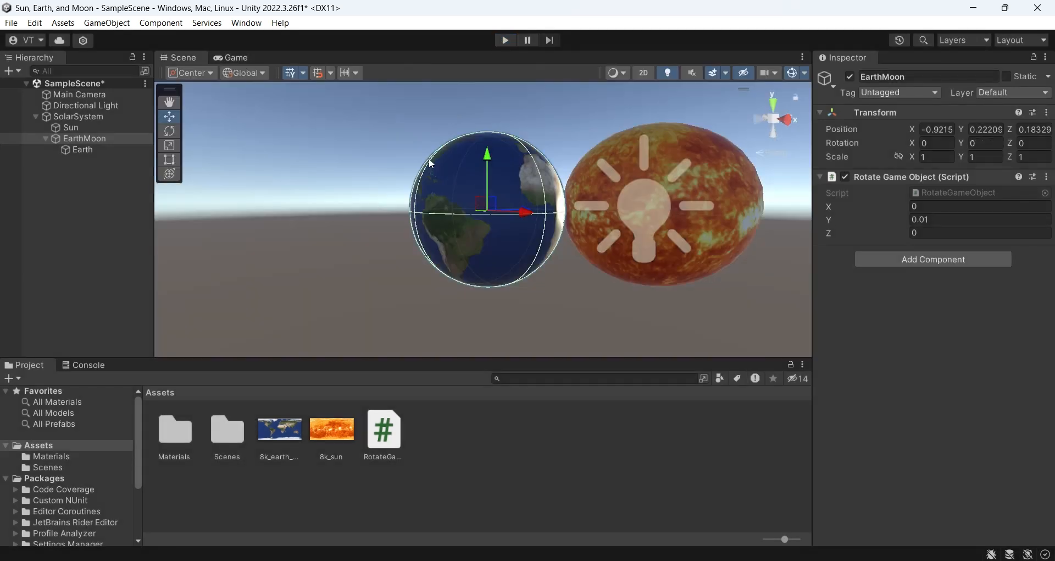
{"action": "key", "text": "ctrl+s"}
Create a sphere as a child of Earth and name it Clouds.
{"action": "right_click", "coordinate": [80, 150]}
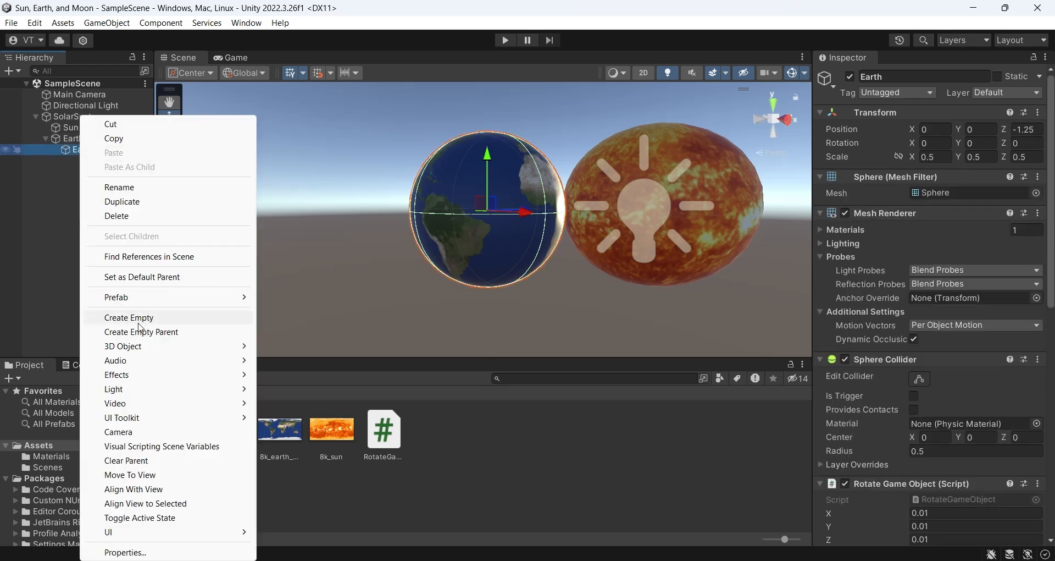
{"action": "mouse_move", "coordinate": [140, 348]}
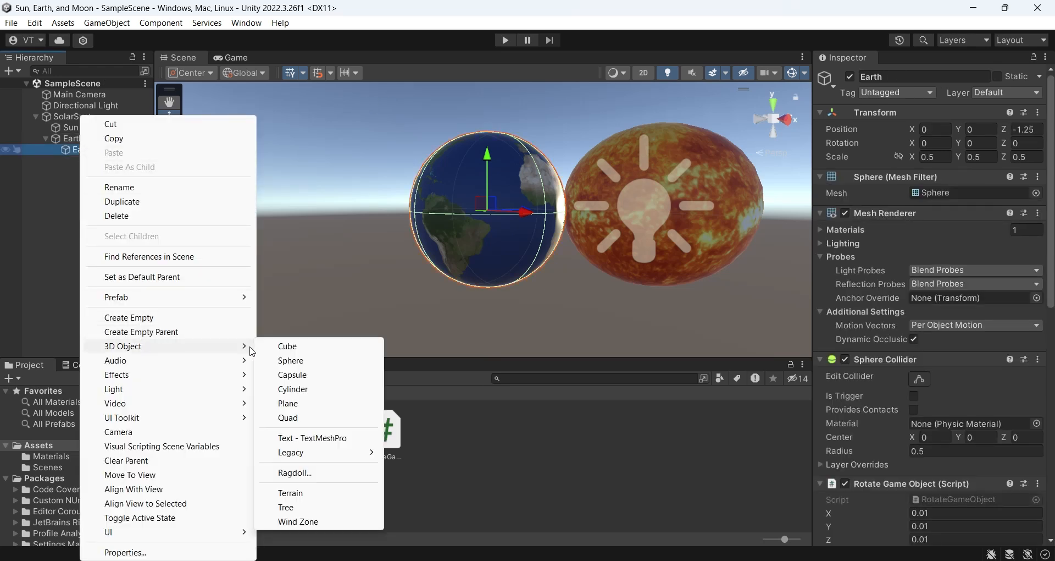
{"action": "left_click", "coordinate": [286, 362]}
{"action": "type", "text": "C"}
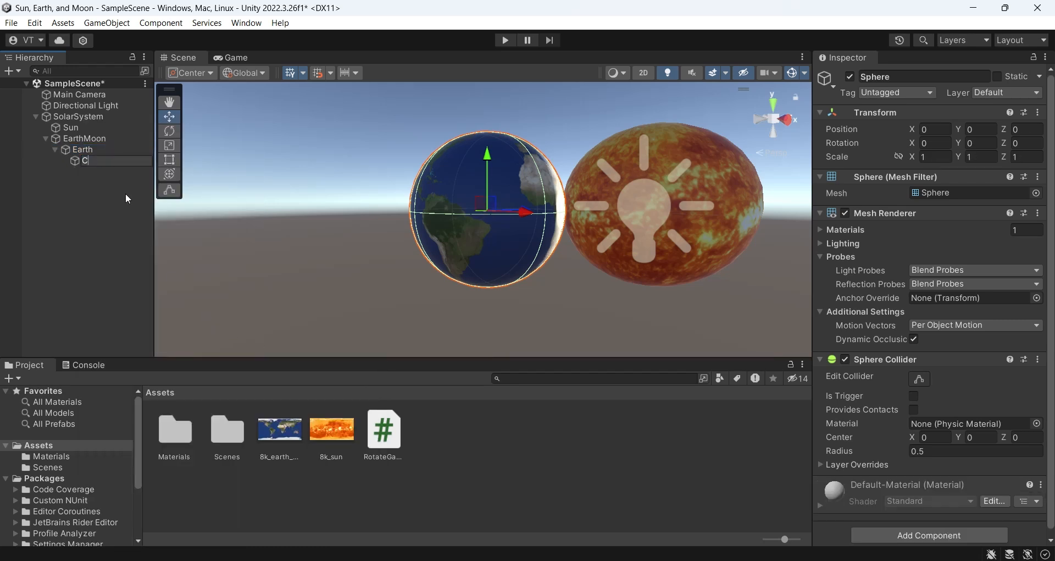
{"action": "type", "text": "louds"}
{"action": "key", "text": "Return"}
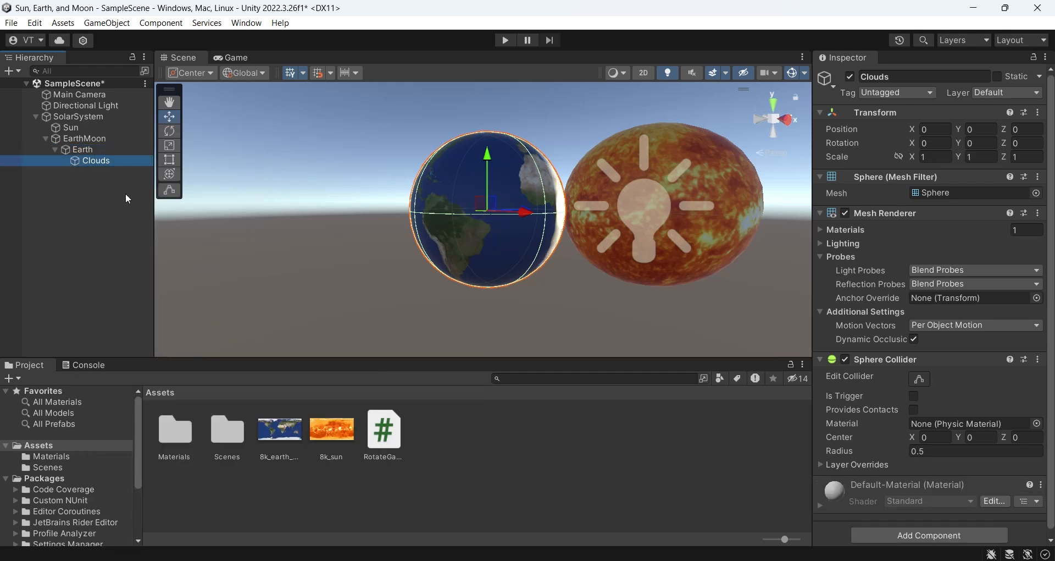
Scale the Clouds sphere to 1.01 on X, Y and Z and save the scene.
{"action": "left_click", "coordinate": [929, 156]}
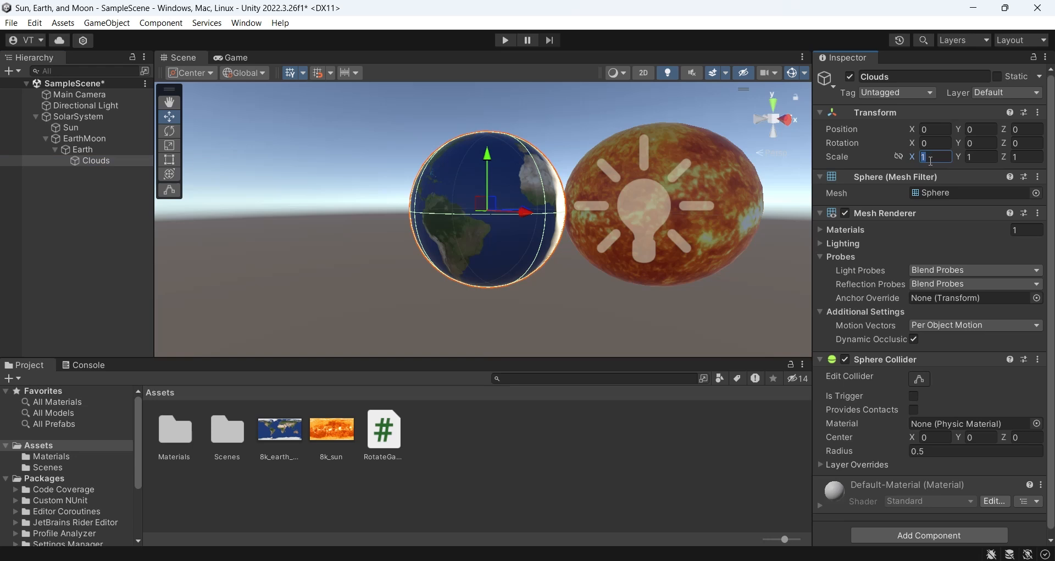
{"action": "type", "text": "1.01"}
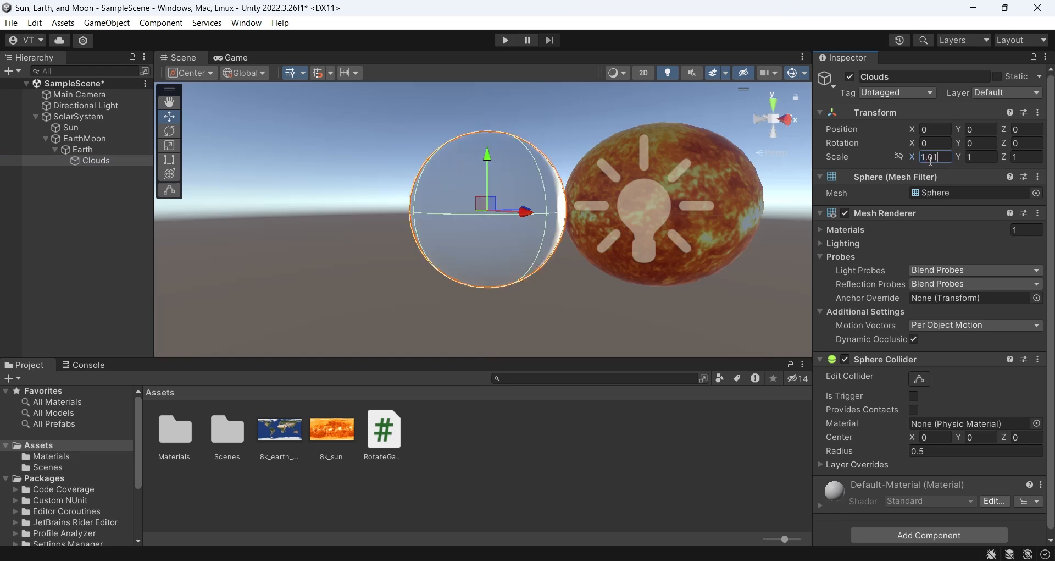
{"action": "key", "text": "Tab"}
{"action": "type", "text": "1.01"}
{"action": "key", "text": "Tab"}
{"action": "type", "text": "1.01"}
{"action": "key", "text": "ctrl+s"}
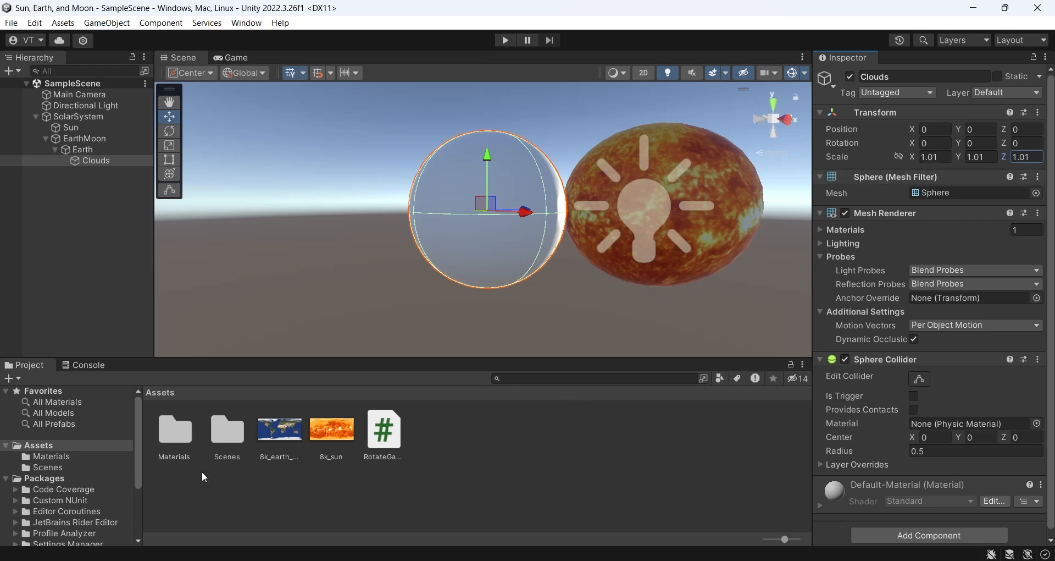
Switch to Chrome and save the 8K Earth Clouds texture from Solar System Scope to Downloads as 8k_earth_clouds.jpg.
{"action": "left_click", "coordinate": [151, 560]}
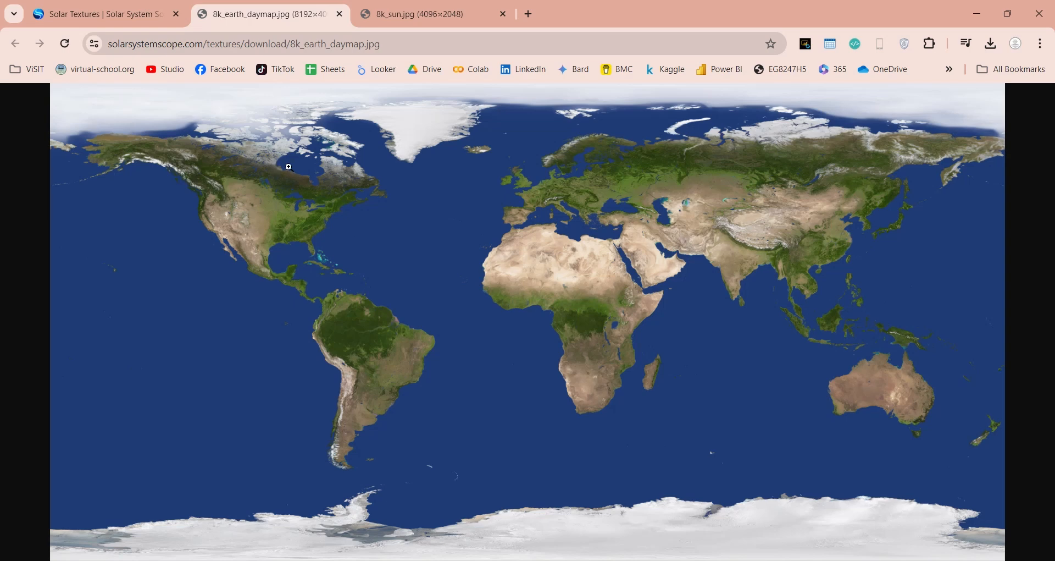
{"action": "left_click", "coordinate": [116, 21]}
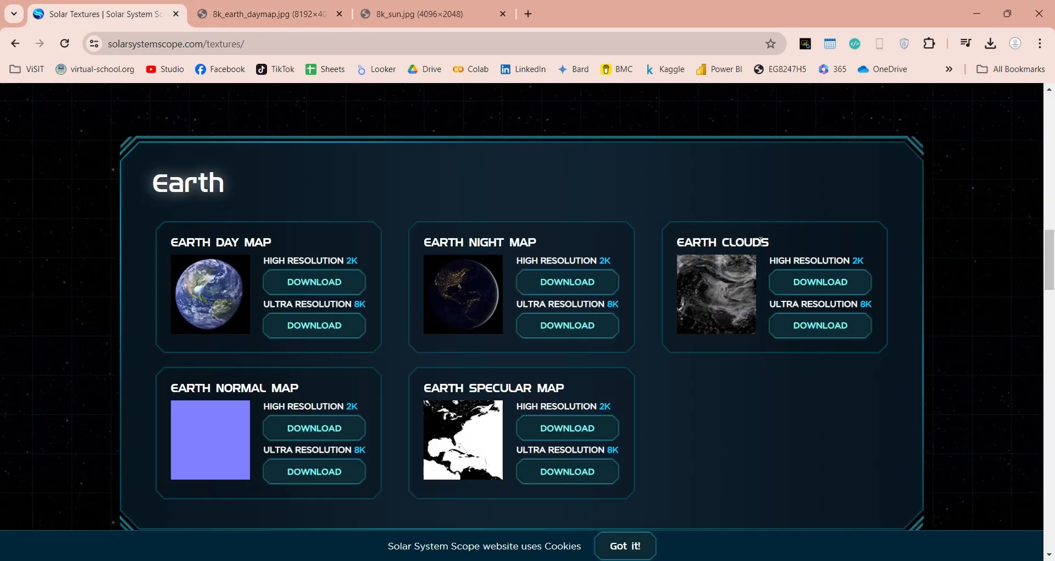
{"action": "left_click", "coordinate": [808, 327]}
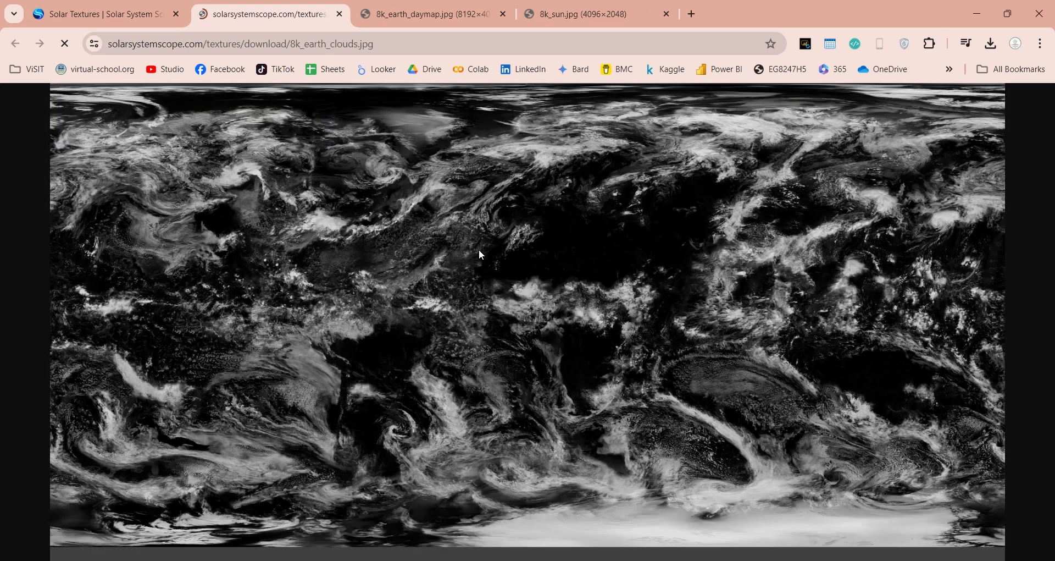
{"action": "right_click", "coordinate": [479, 250]}
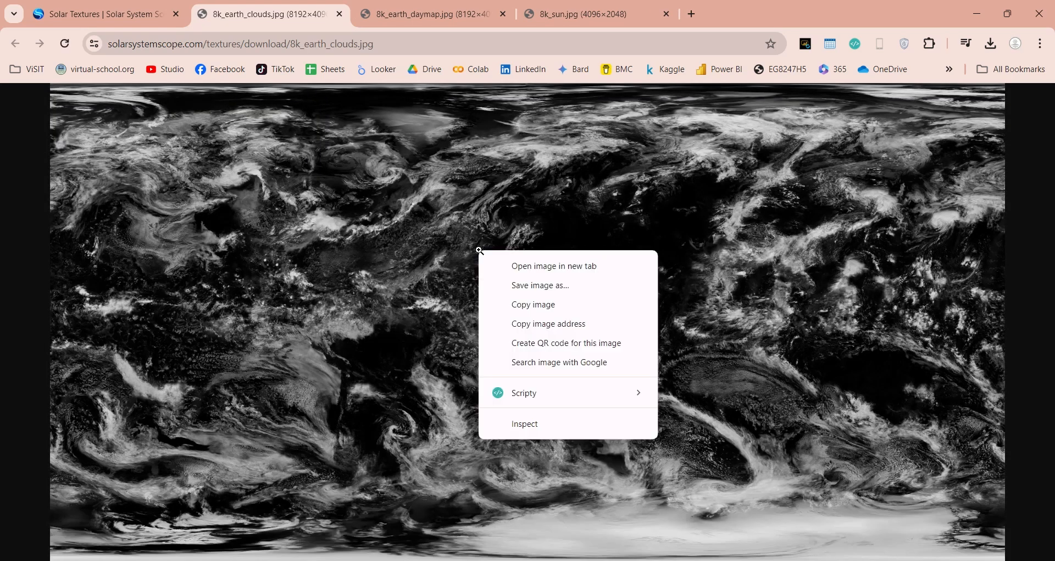
{"action": "left_click", "coordinate": [511, 286]}
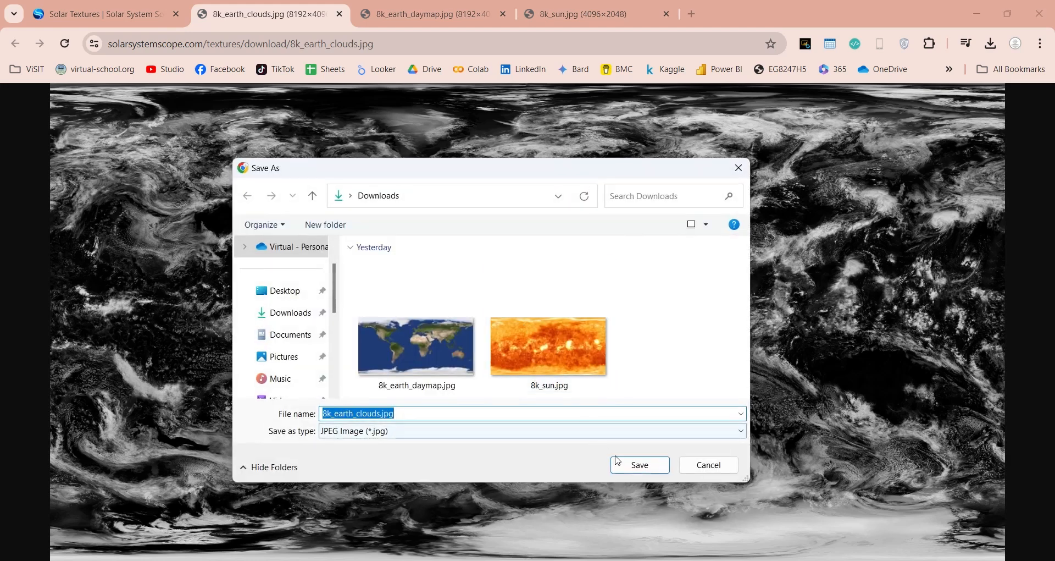
{"action": "left_click", "coordinate": [639, 465]}
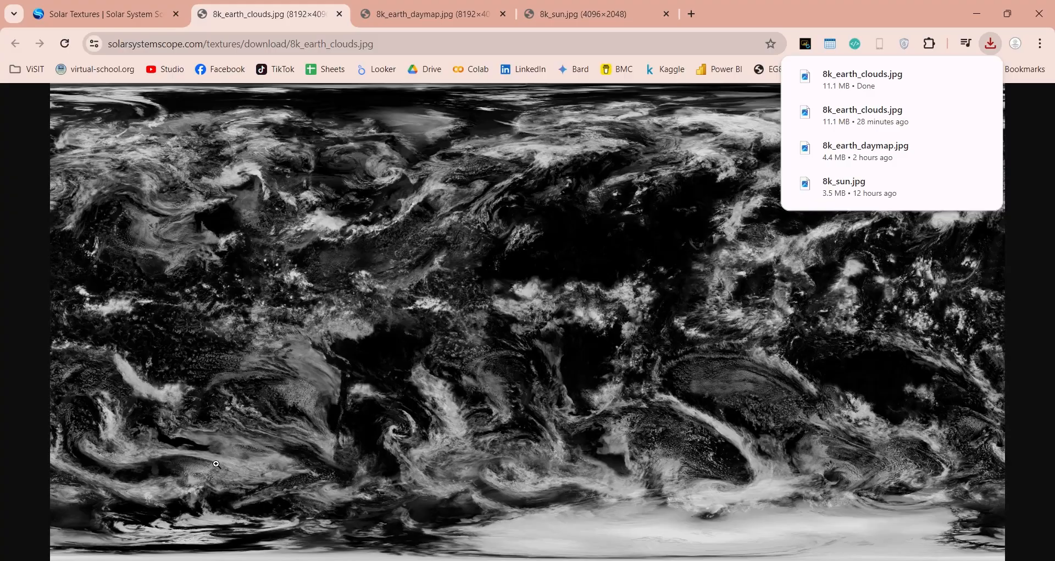
Copy 8k_earth_clouds.jpg from the Downloads folder and paste it onto the blank slide in PowerPoint.
{"action": "left_click", "coordinate": [305, 560]}
{"action": "left_click", "coordinate": [317, 145]}
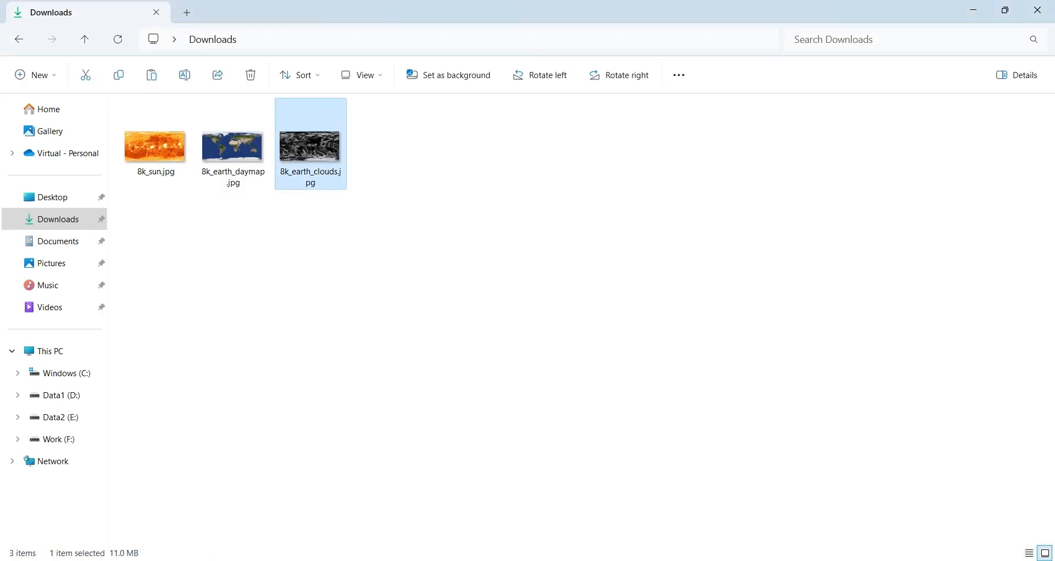
{"action": "left_click", "coordinate": [330, 560]}
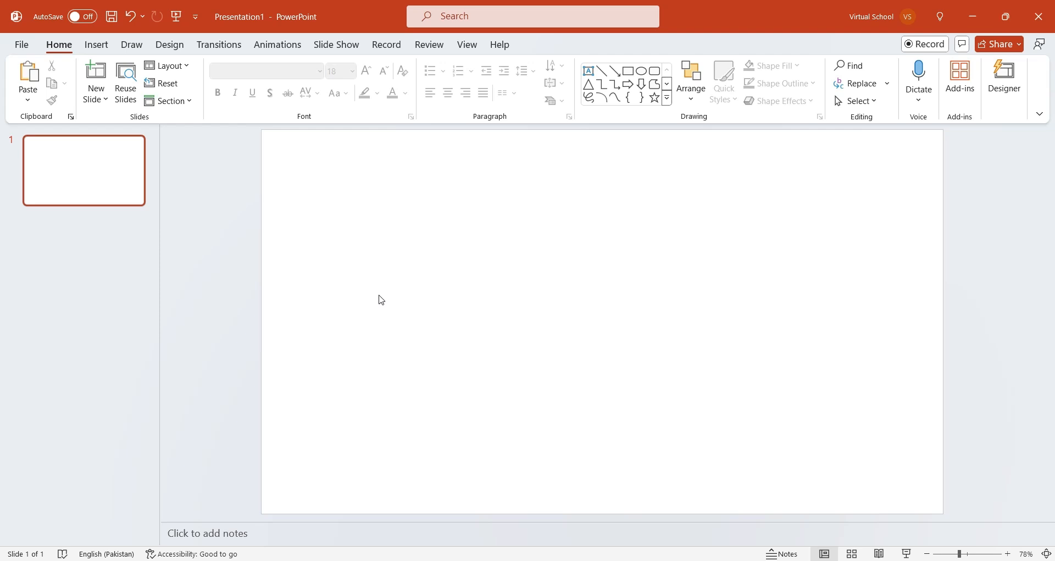
{"action": "key", "text": "ctrl+v"}
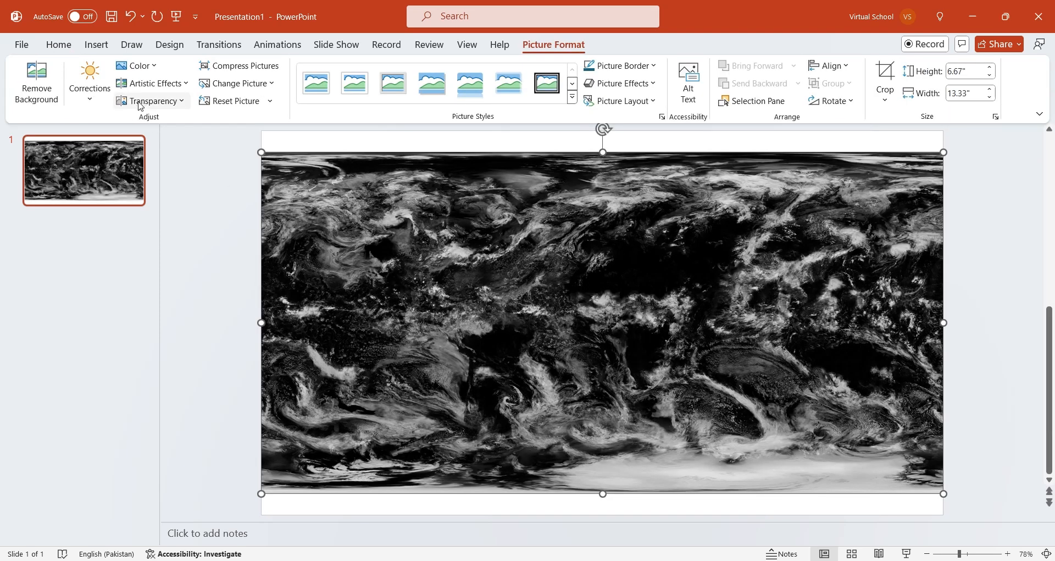
Make the black color in the clouds picture transparent and apply a partial transparency preset to the whole picture.
{"action": "left_click", "coordinate": [139, 66]}
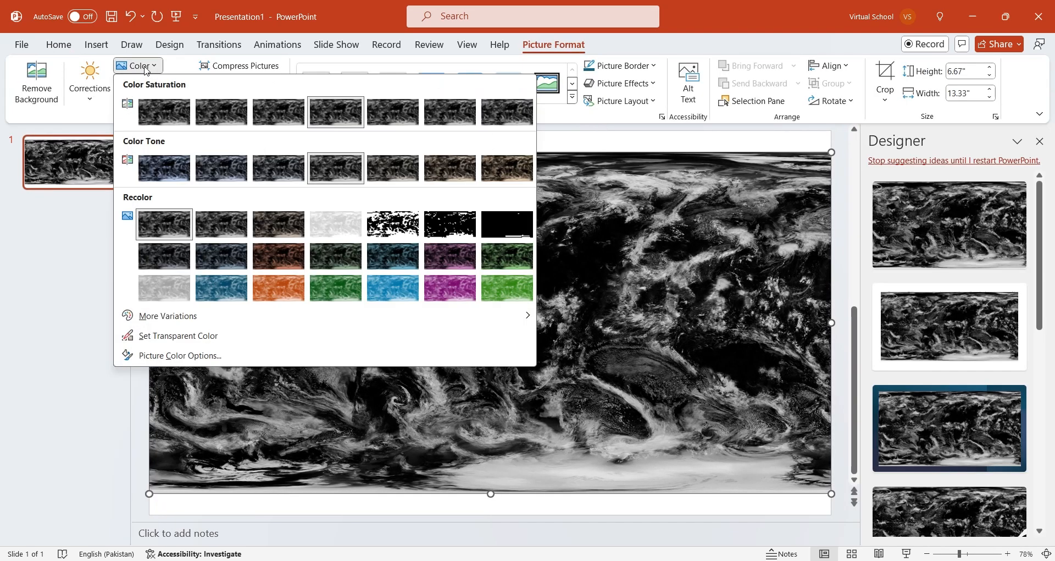
{"action": "left_click", "coordinate": [163, 341]}
{"action": "left_click", "coordinate": [540, 272]}
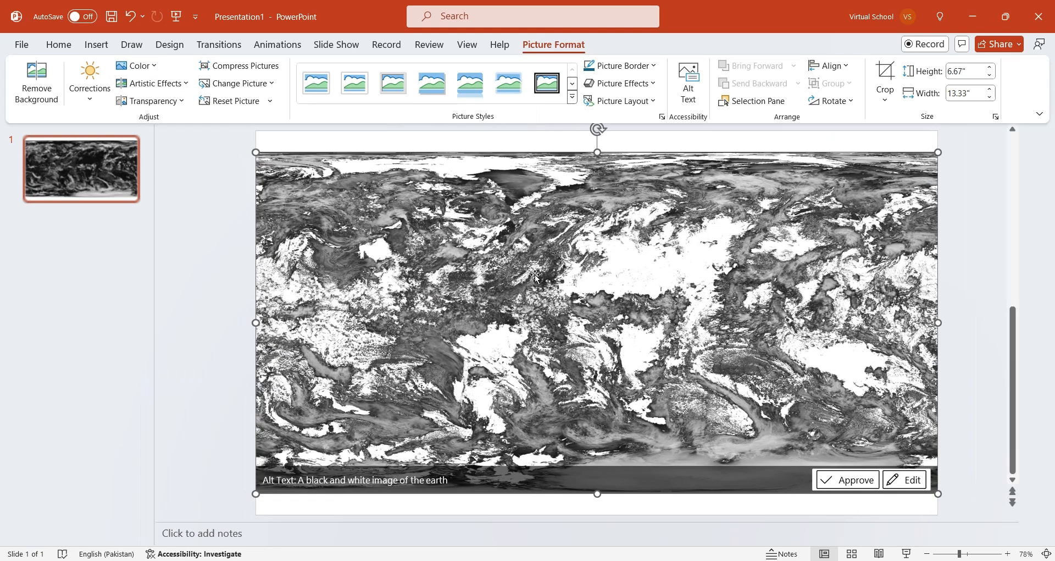
{"action": "left_click", "coordinate": [166, 104]}
{"action": "left_click", "coordinate": [328, 138]}
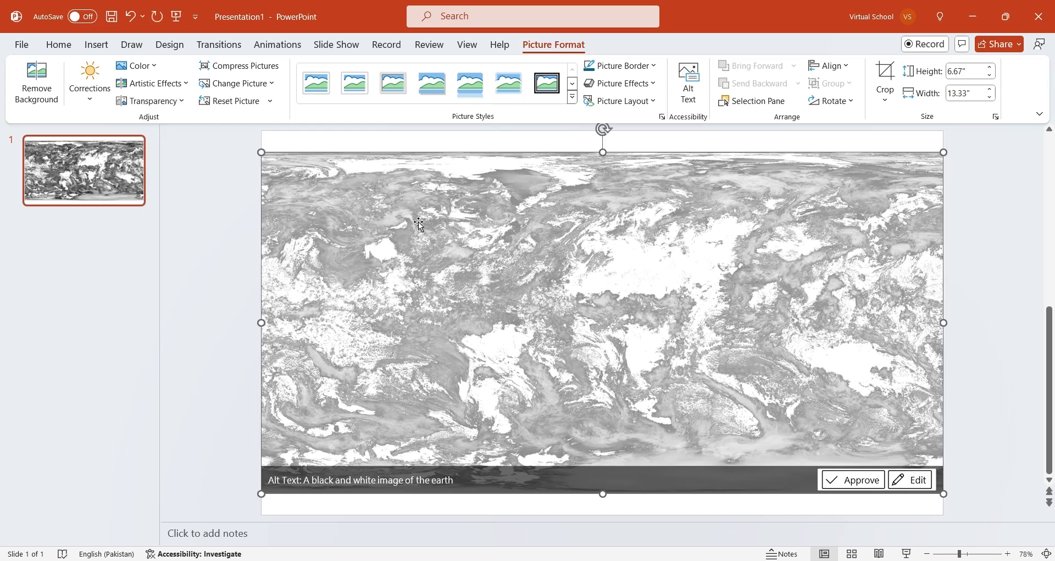
Apply the first soft edge variation to the clouds picture.
{"action": "right_click", "coordinate": [450, 248]}
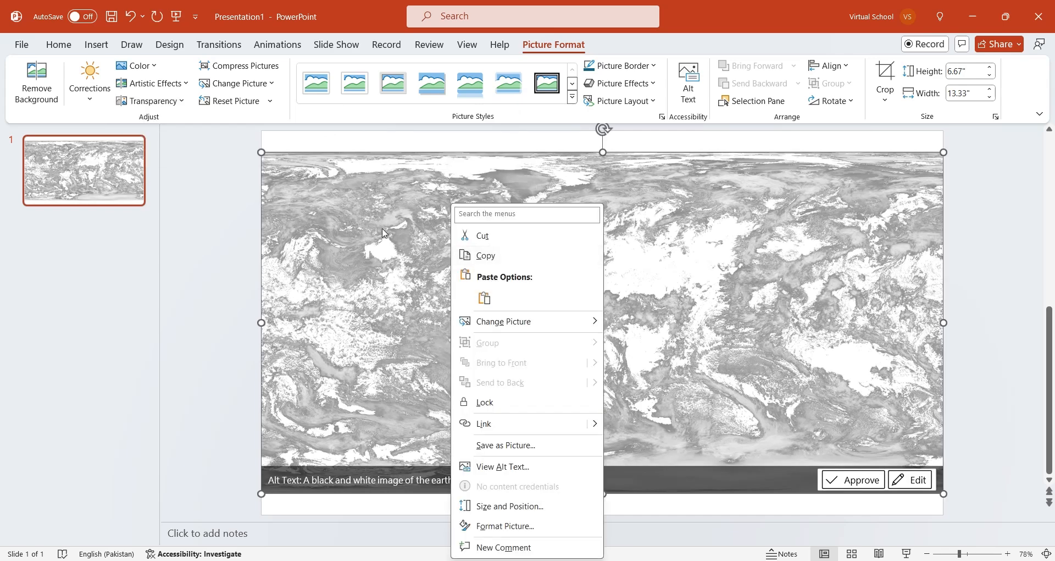
{"action": "left_click", "coordinate": [411, 214]}
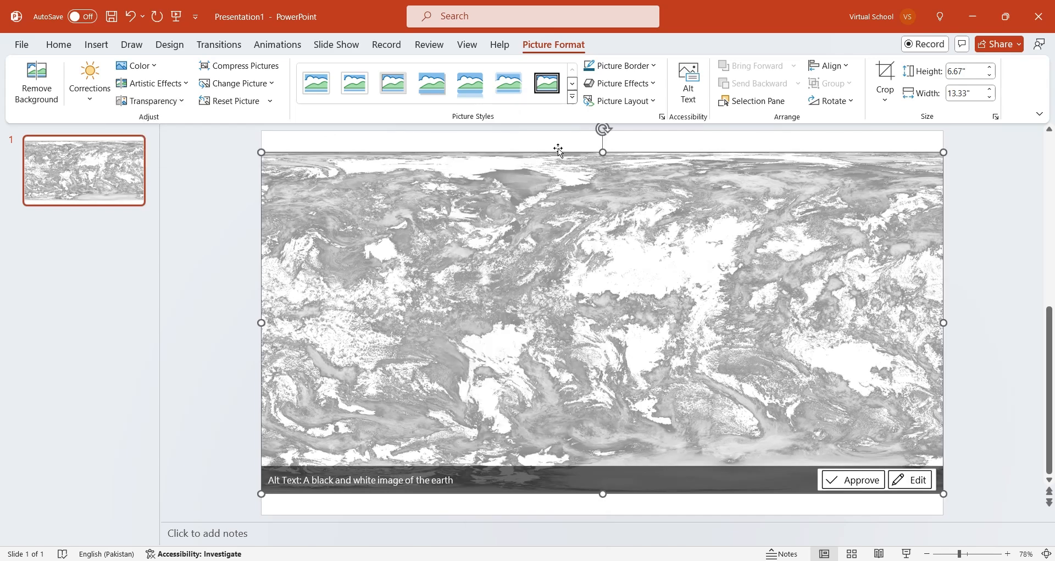
{"action": "left_click", "coordinate": [649, 85]}
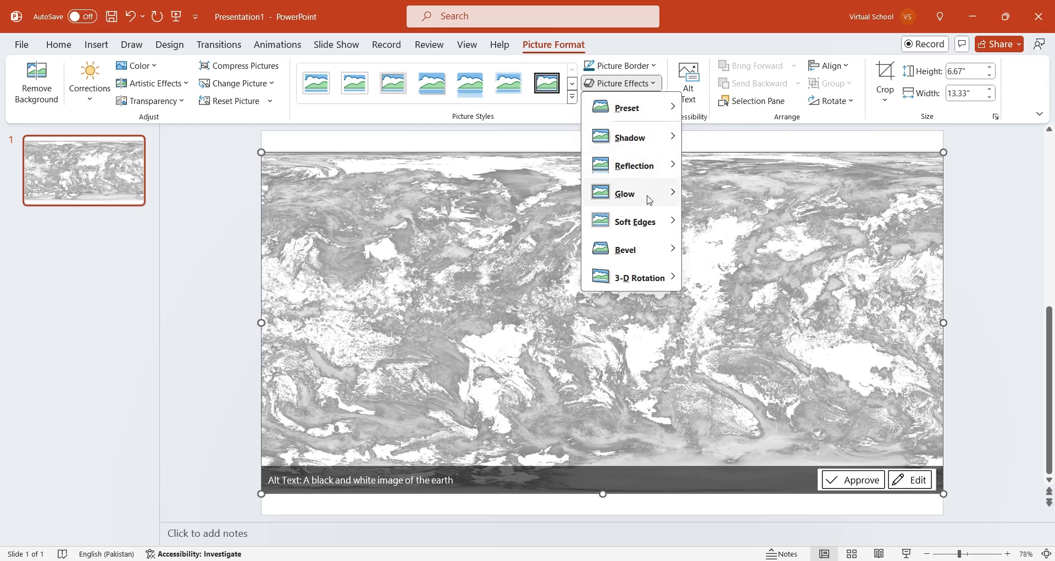
{"action": "mouse_move", "coordinate": [650, 226]}
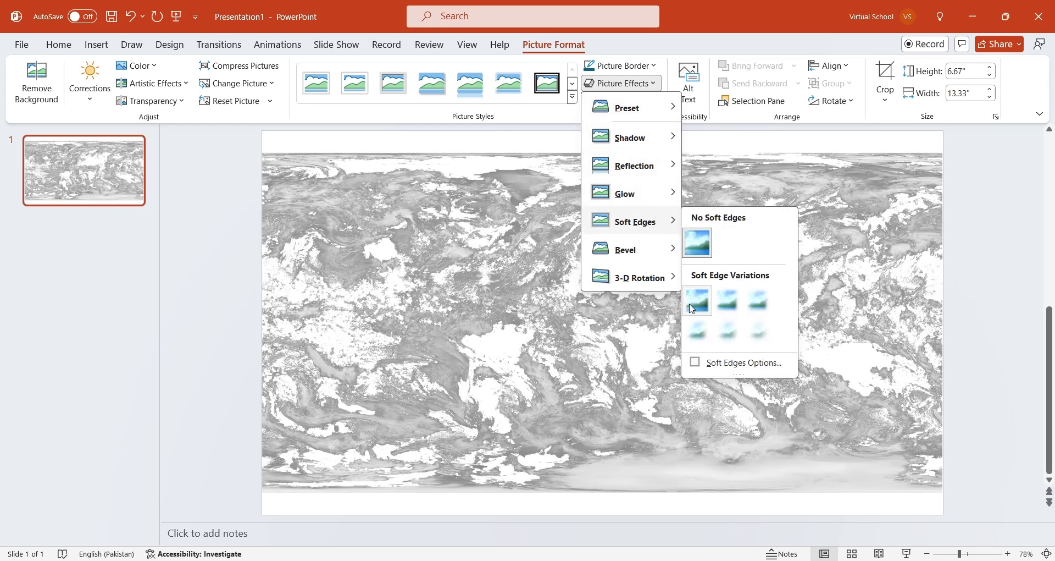
{"action": "left_click", "coordinate": [691, 308]}
Save the edited clouds picture to the Downloads folder as Picture6 in Portable Network Graphics (*.png) format.
{"action": "right_click", "coordinate": [551, 280]}
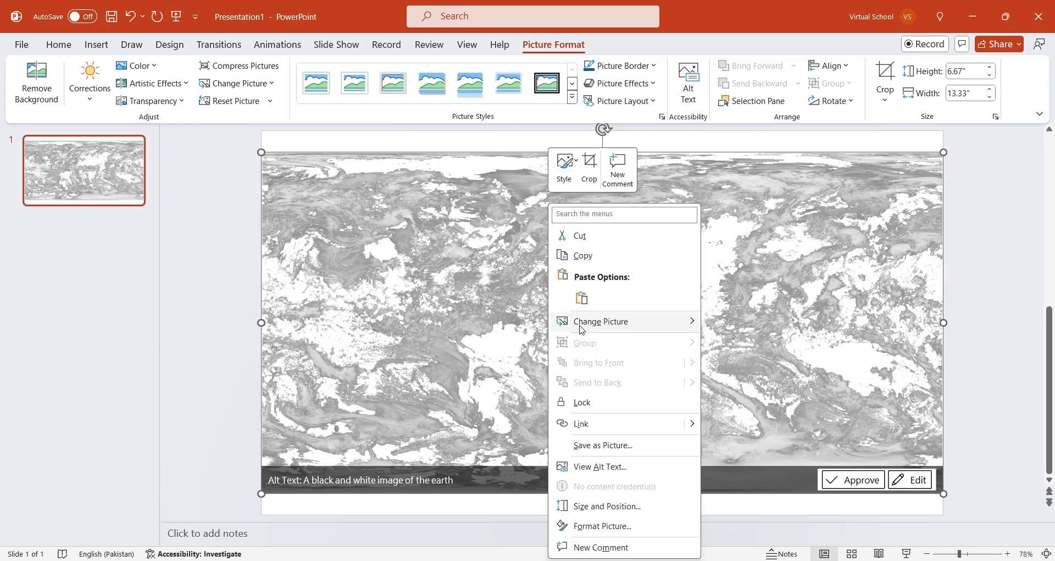
{"action": "left_click", "coordinate": [605, 443]}
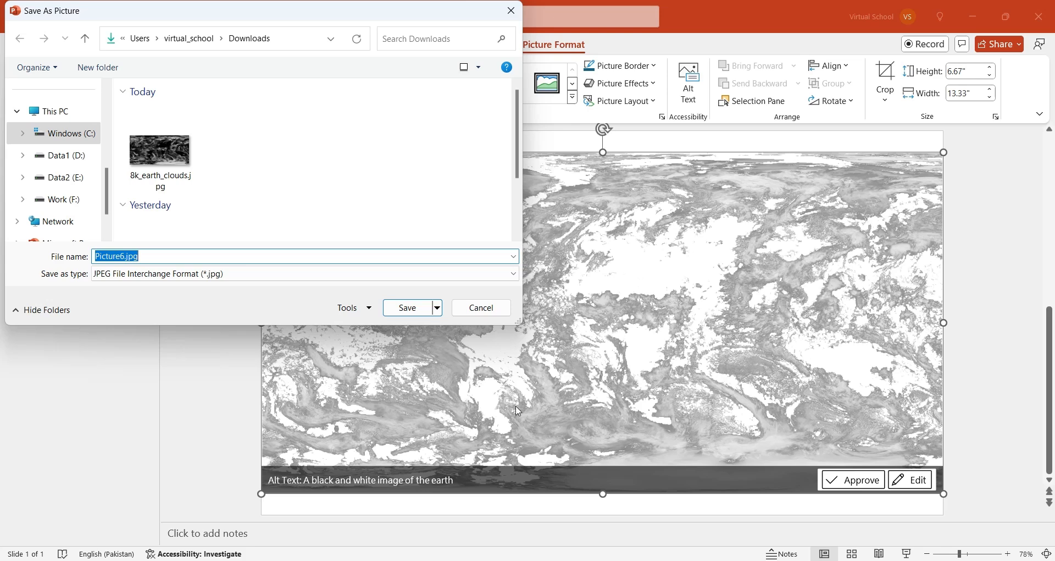
{"action": "left_click", "coordinate": [375, 274]}
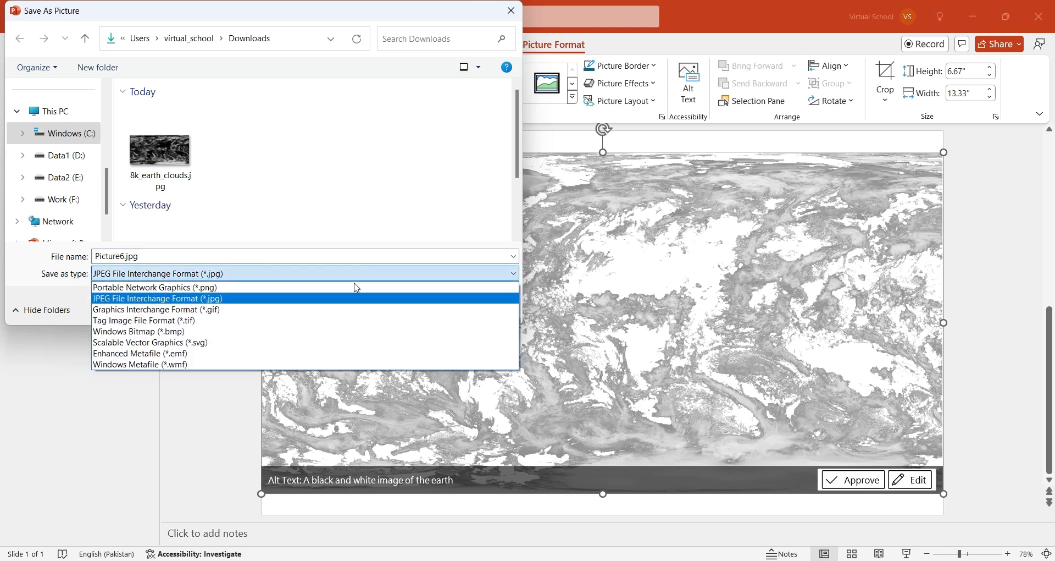
{"action": "left_click", "coordinate": [278, 297]}
{"action": "left_click", "coordinate": [395, 311]}
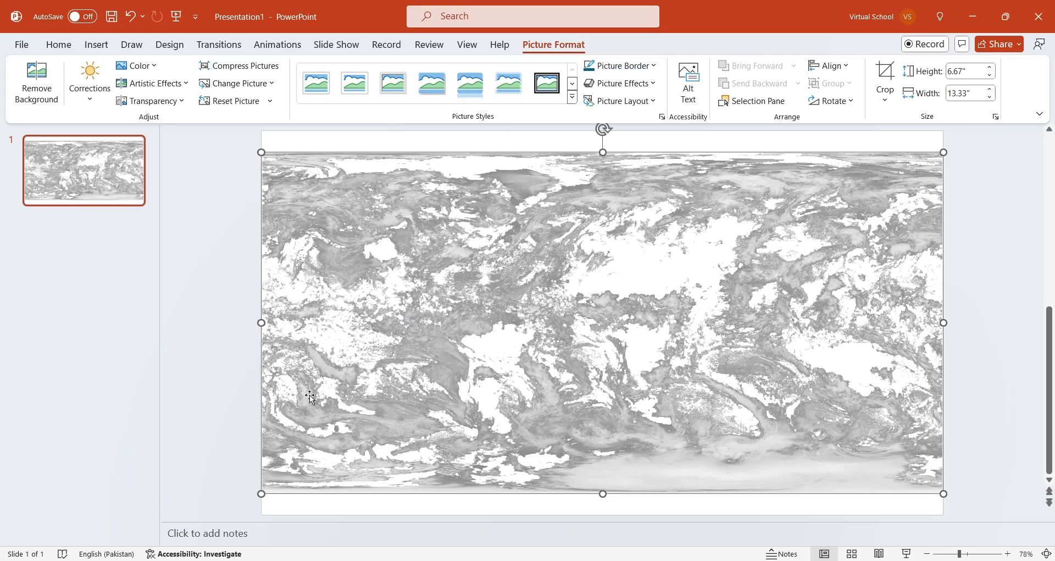
Switch to the Downloads folder in File Explorer and rename Picture6.png to 8k_earth_clouds.png, reusing the name of the original clouds JPG.
{"action": "key", "text": "alt+Tab"}
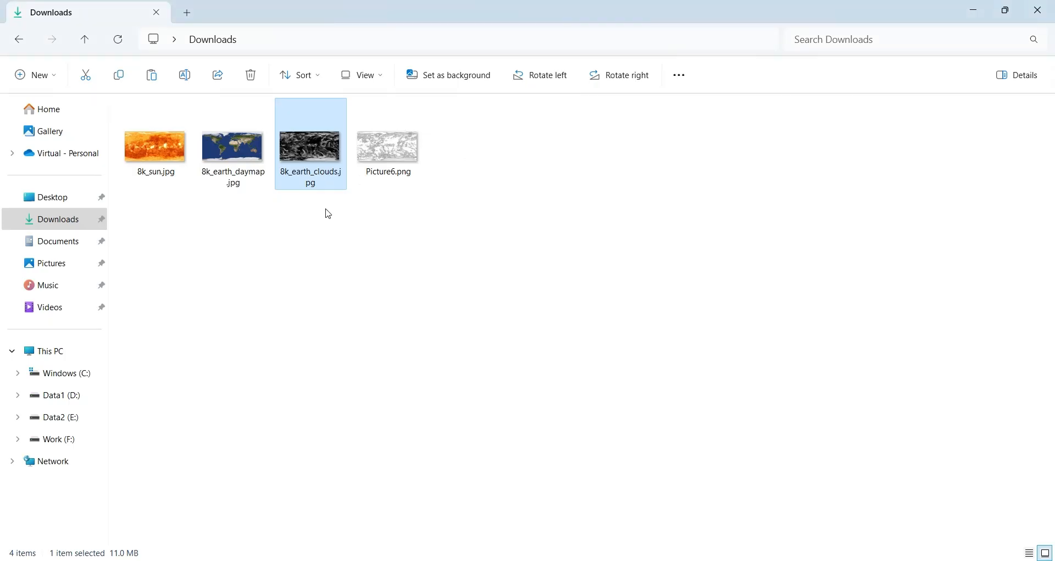
{"action": "left_click", "coordinate": [391, 160]}
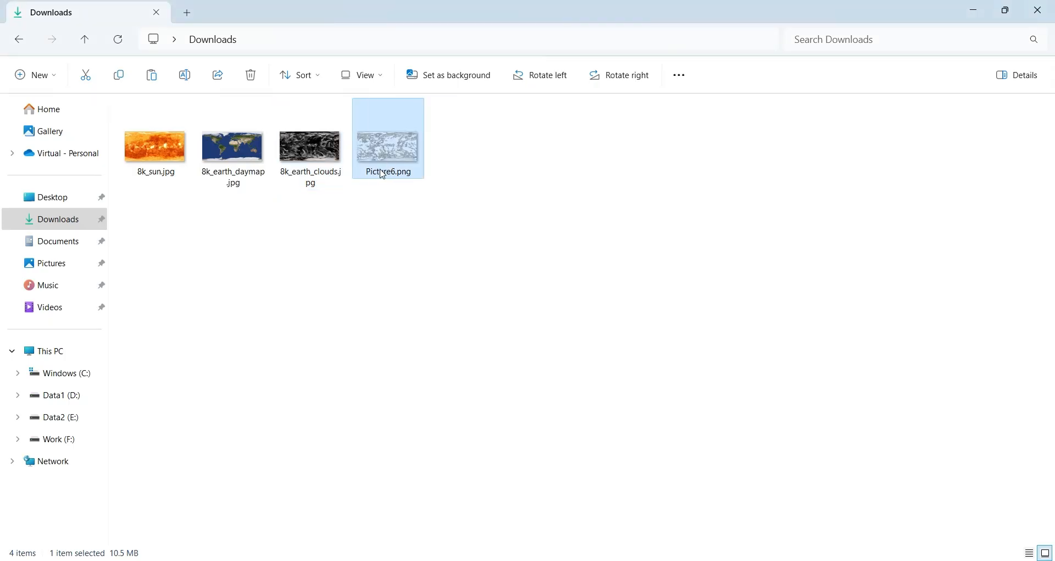
{"action": "left_click", "coordinate": [310, 178]}
{"action": "left_click", "coordinate": [311, 179]}
{"action": "key", "text": "ctrl+c"}
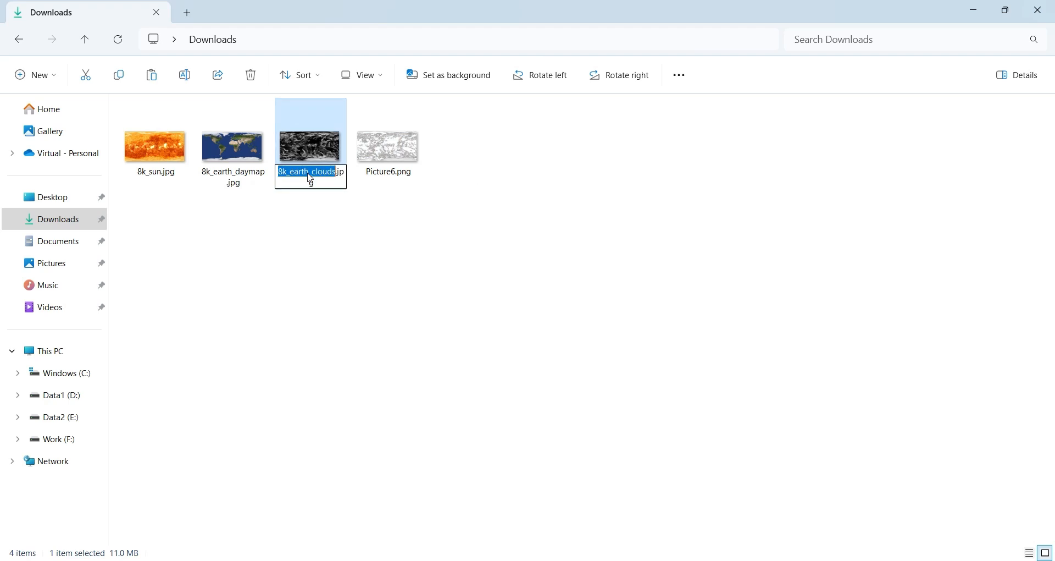
{"action": "left_click", "coordinate": [388, 177]}
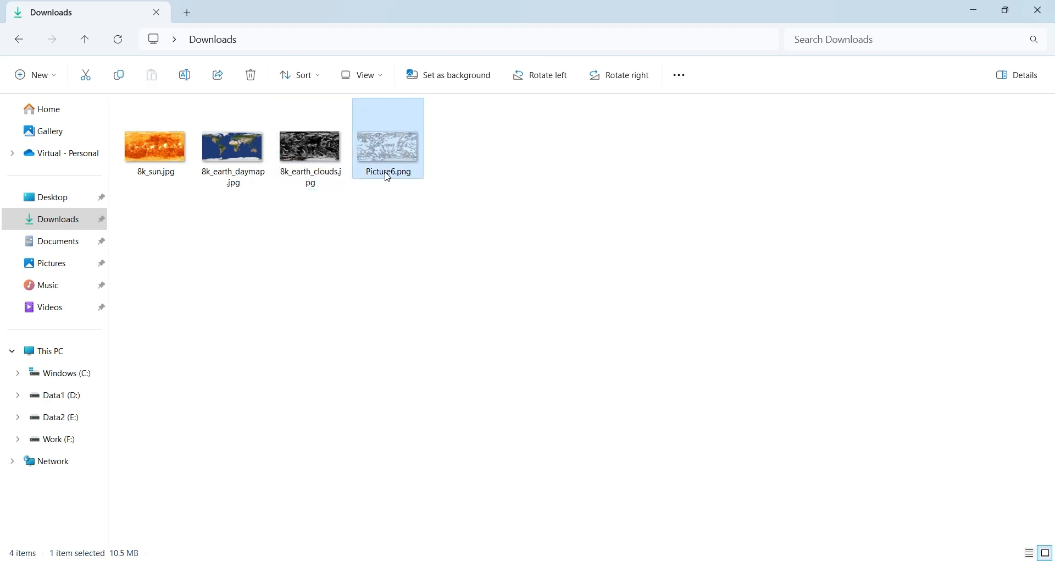
{"action": "left_click", "coordinate": [388, 177]}
{"action": "key", "text": "ctrl+v"}
{"action": "key", "text": "Return"}
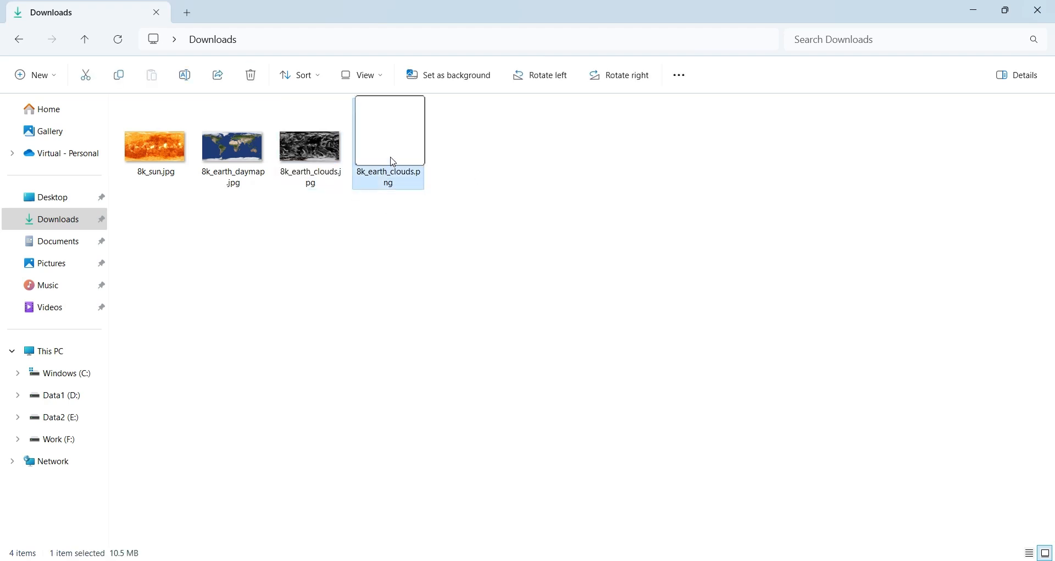
Import 8k_earth_clouds.png into the Assets folder of the Unity project and apply it as the texture of the Clouds sphere.
{"action": "left_click_drag", "start_coordinate": [388, 159], "coordinate": [402, 484]}
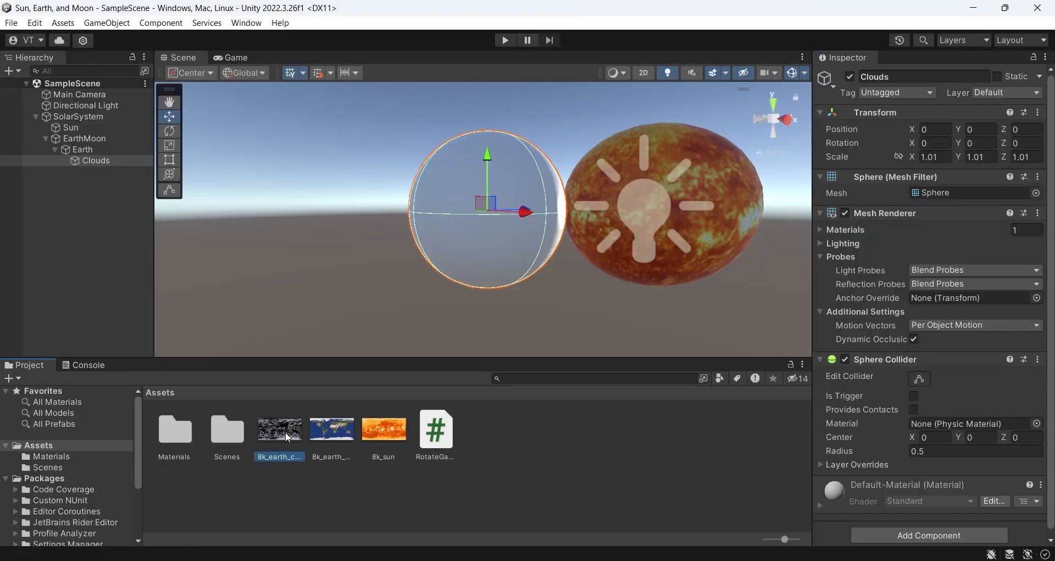
{"action": "left_click_drag", "start_coordinate": [285, 431], "coordinate": [474, 282]}
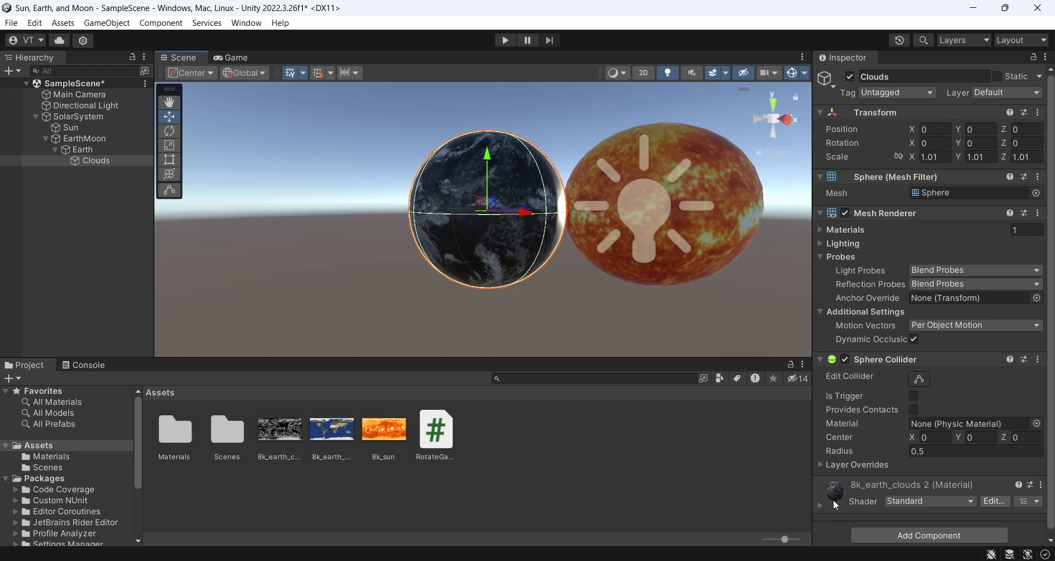
Set the rendering mode of the Clouds sphere's material to Transparent and deselect the sphere.
{"action": "left_click", "coordinate": [879, 487]}
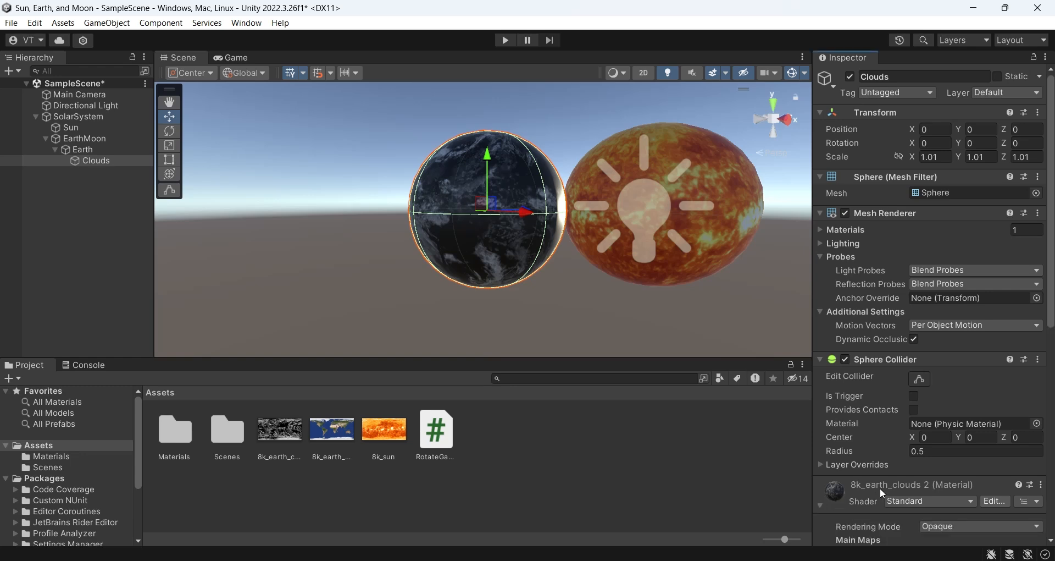
{"action": "scroll", "coordinate": [880, 487], "scroll_direction": "down", "scroll_amount": 3}
{"action": "scroll", "coordinate": [879, 487], "scroll_direction": "down", "scroll_amount": 3}
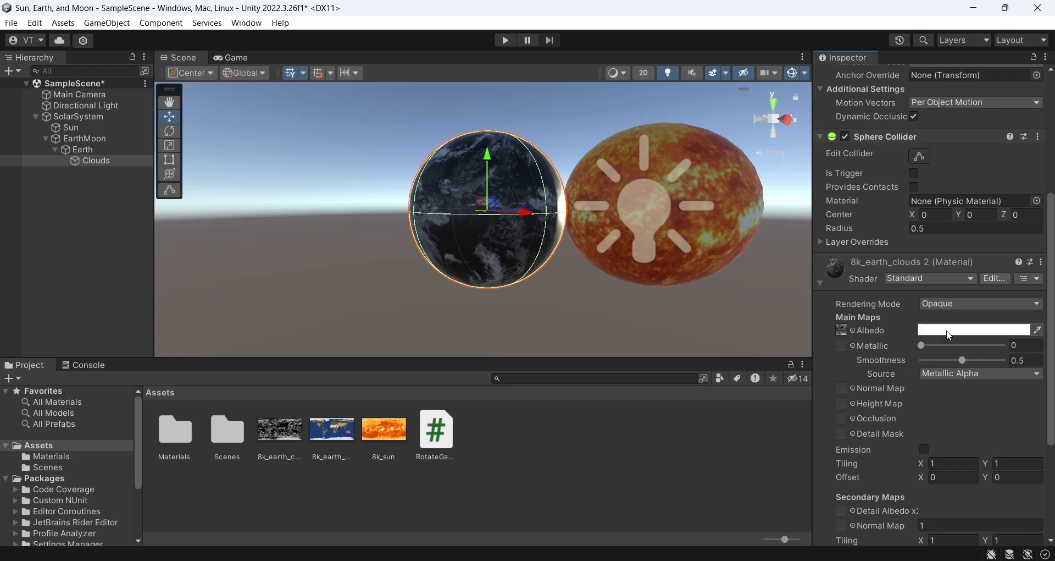
{"action": "left_click", "coordinate": [972, 304]}
{"action": "left_click", "coordinate": [970, 363]}
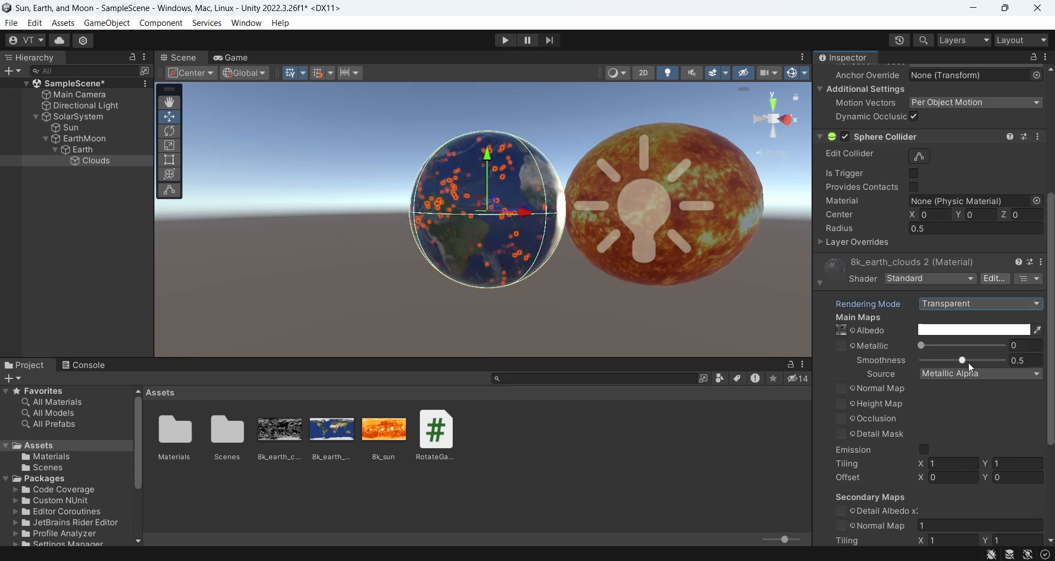
{"action": "left_click", "coordinate": [611, 305]}
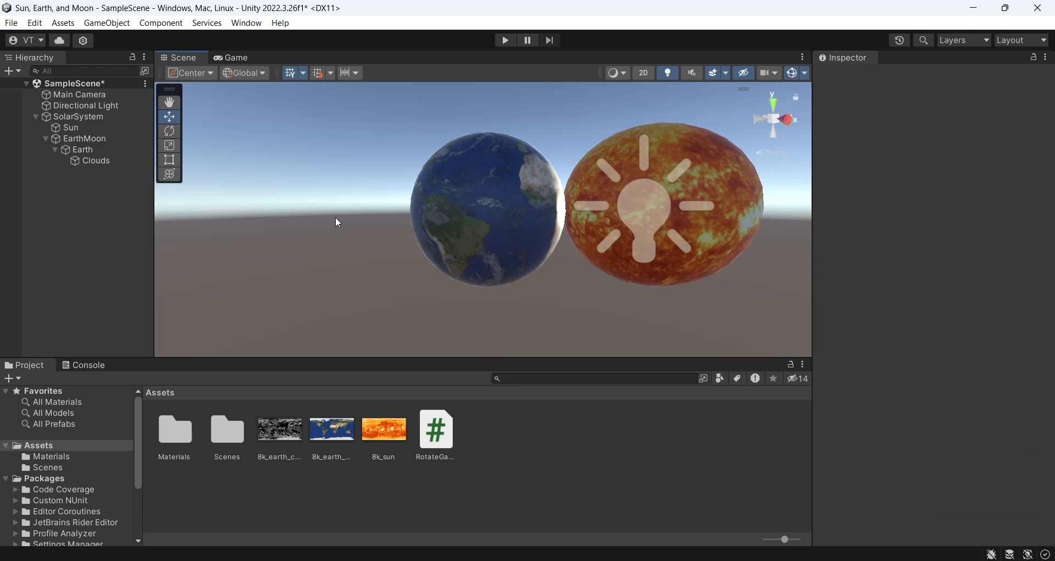
Collapse the Clouds sphere's material settings and attach the RotateGameObject script to the sphere.
{"action": "left_click", "coordinate": [113, 160]}
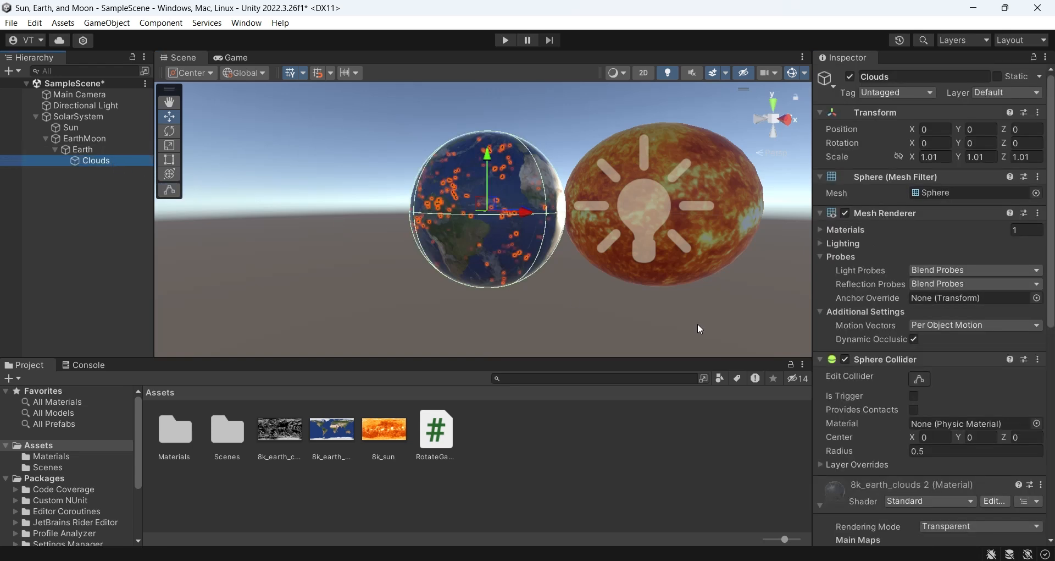
{"action": "scroll", "coordinate": [895, 388], "scroll_direction": "down", "scroll_amount": 5}
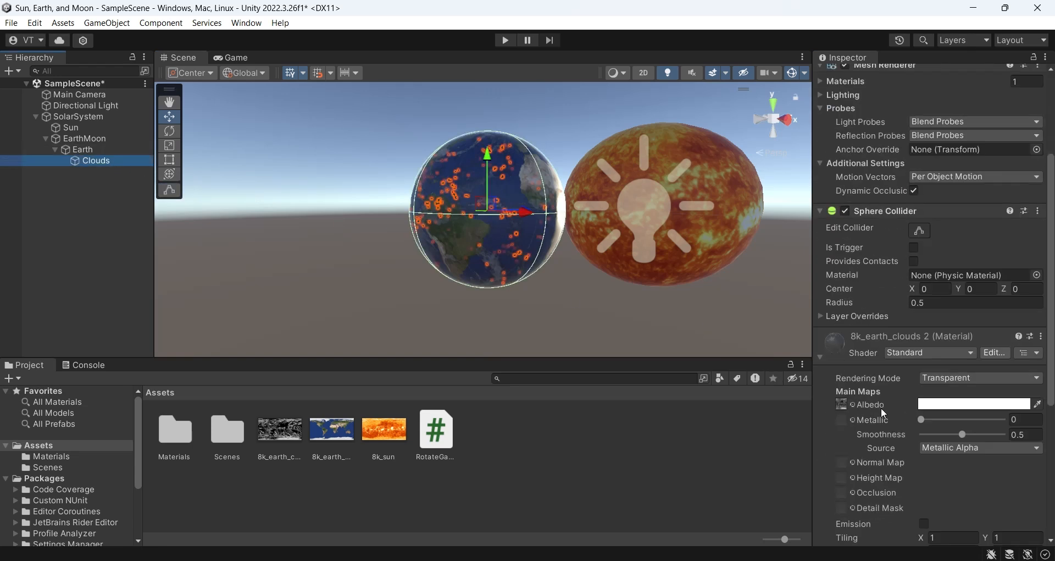
{"action": "left_click", "coordinate": [822, 357]}
{"action": "left_click_drag", "start_coordinate": [438, 437], "coordinate": [492, 285]}
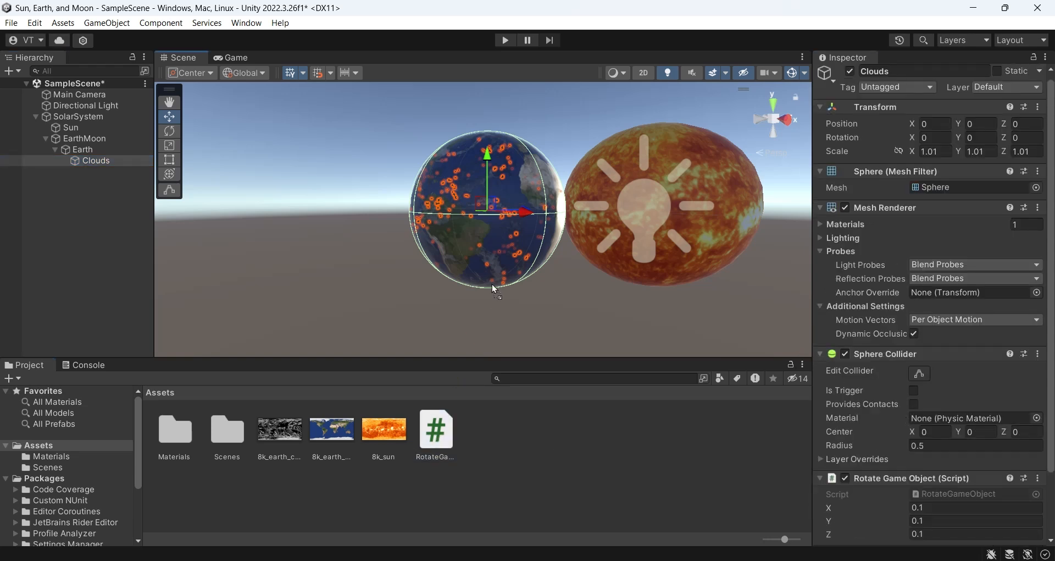
Set the Clouds rotation script's X, Y and Z values to 0.01 and test the scene in Play mode.
{"action": "scroll", "coordinate": [967, 447], "scroll_direction": "down", "scroll_amount": 3}
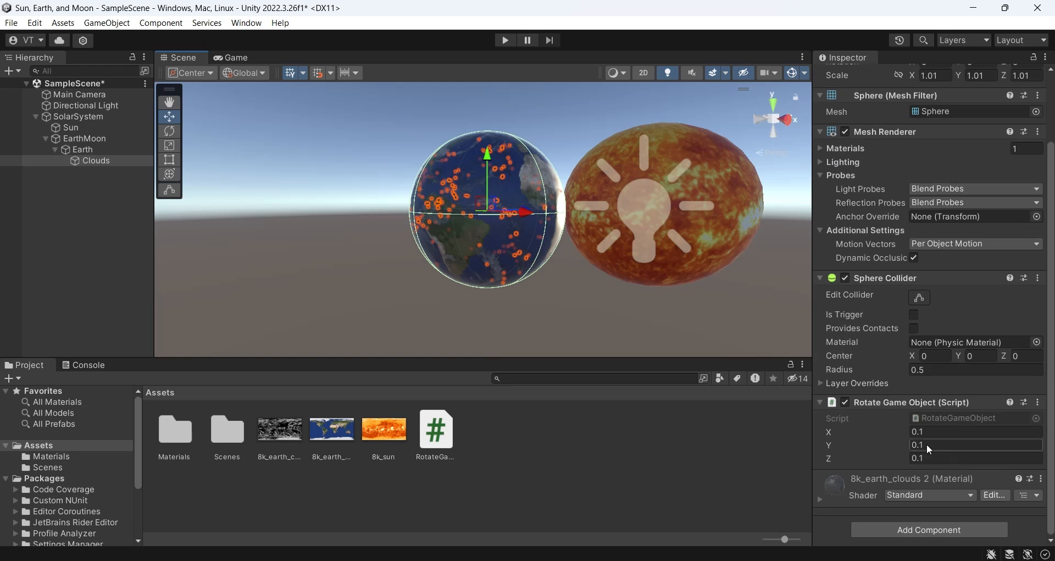
{"action": "left_click", "coordinate": [919, 432]}
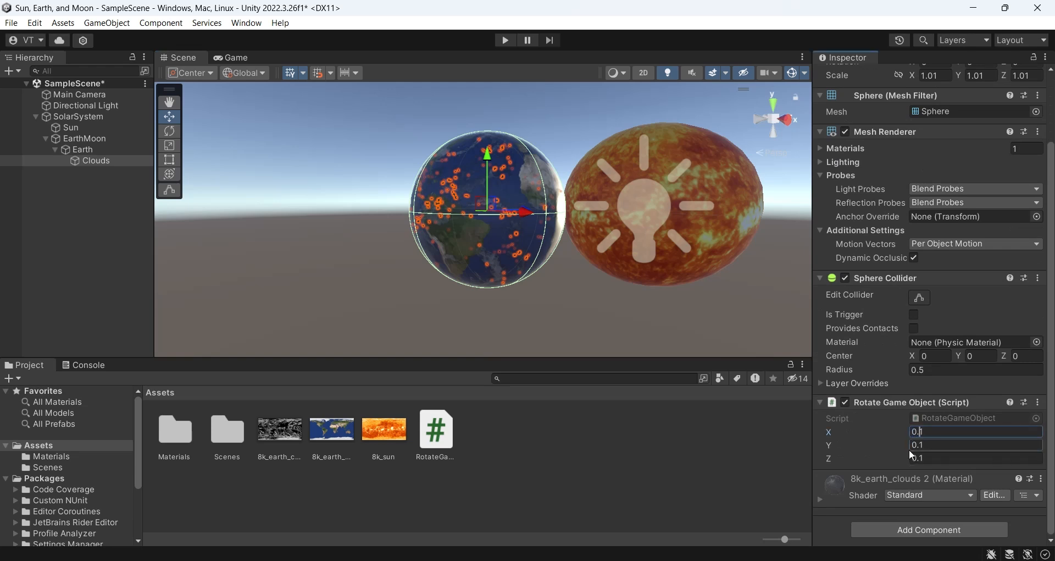
{"action": "type", "text": "1"}
{"action": "key", "text": "Tab"}
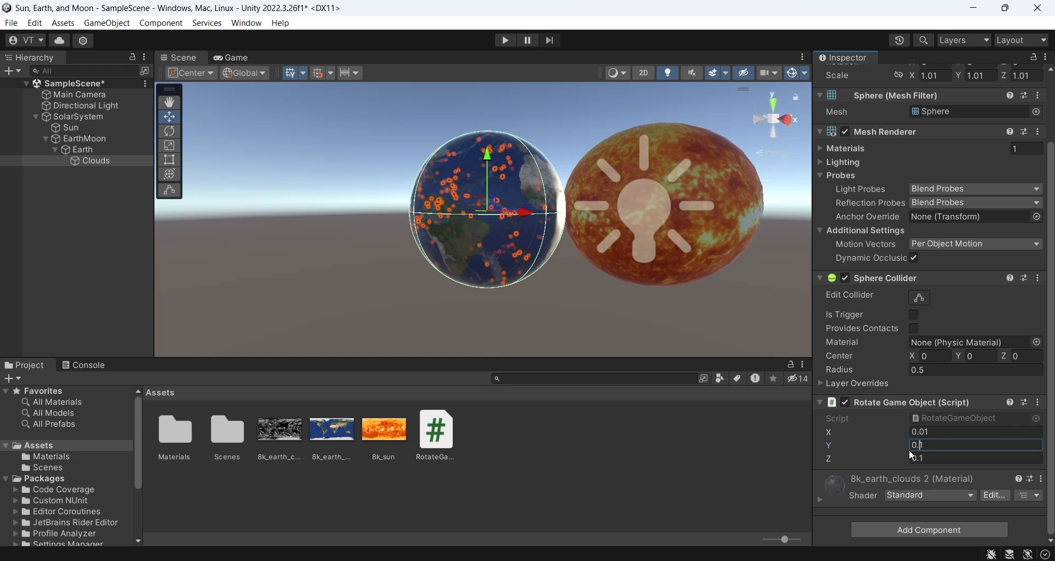
{"action": "type", "text": "0.01"}
{"action": "key", "text": "Tab"}
{"action": "left_click", "coordinate": [501, 41]}
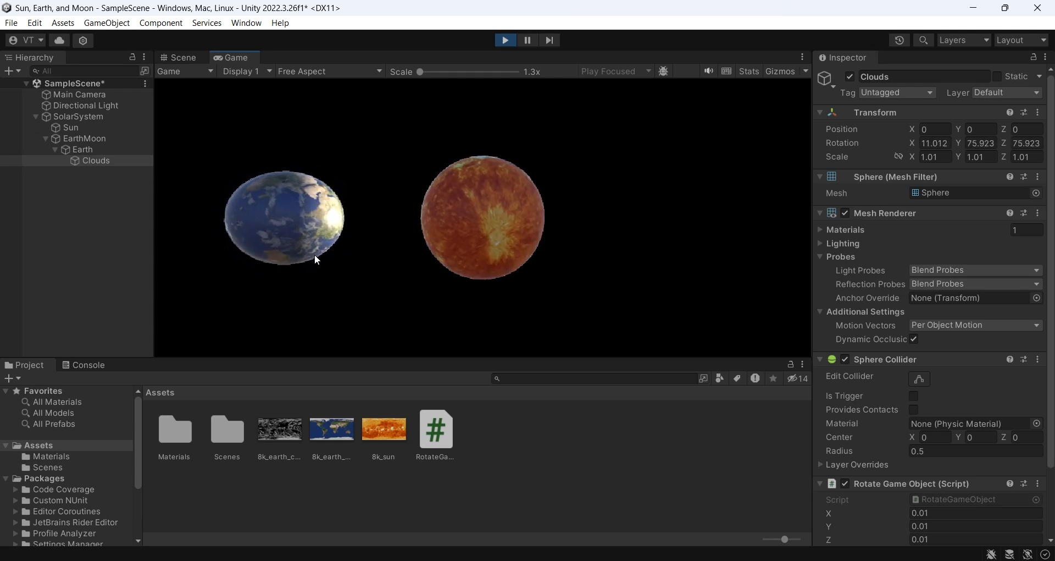
{"action": "left_click", "coordinate": [505, 40]}
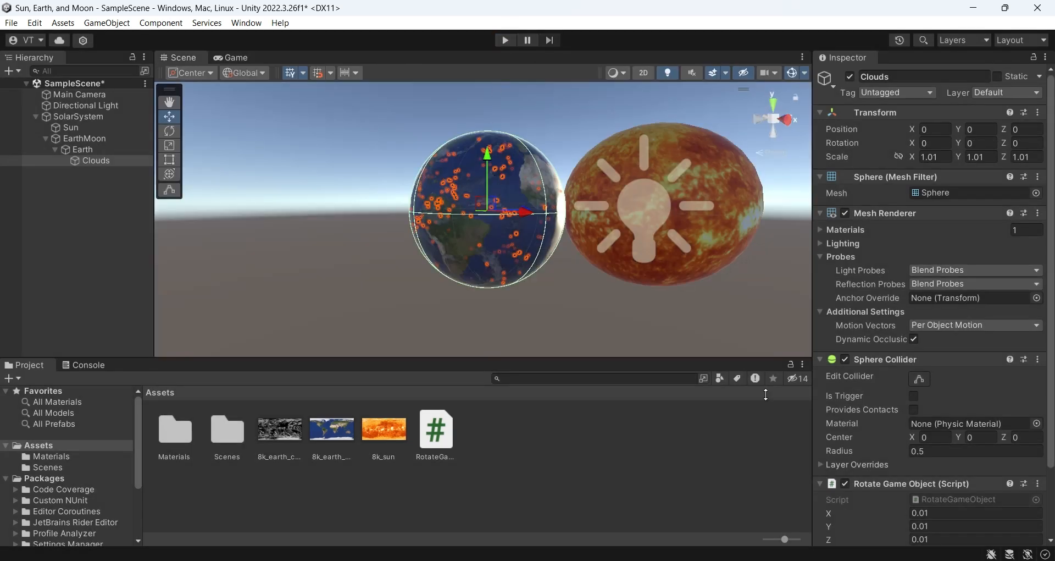
Change the Clouds rotation script's Y value to -0.01 and test the scene again in Play mode.
{"action": "scroll", "coordinate": [928, 469], "scroll_direction": "down", "scroll_amount": 3}
{"action": "left_click", "coordinate": [921, 445]}
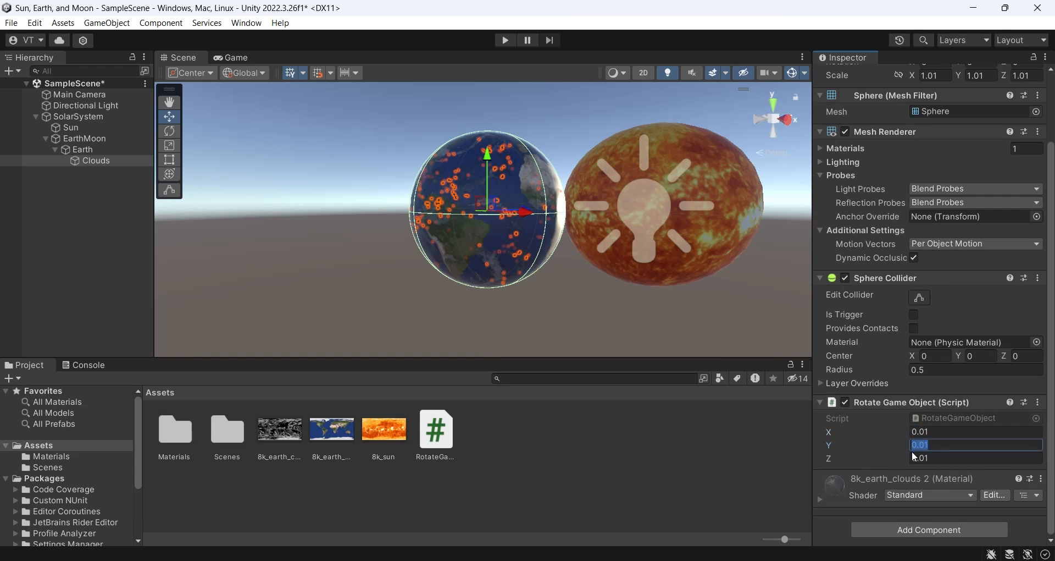
{"action": "left_click", "coordinate": [912, 444]}
{"action": "type", "text": "-"}
{"action": "left_click", "coordinate": [507, 44]}
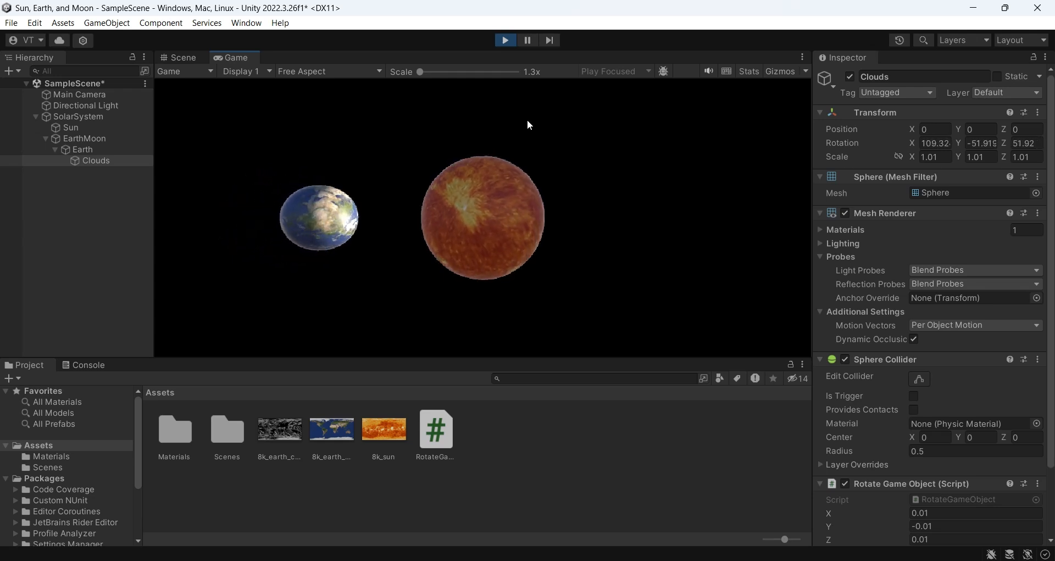
{"action": "left_click", "coordinate": [505, 40]}
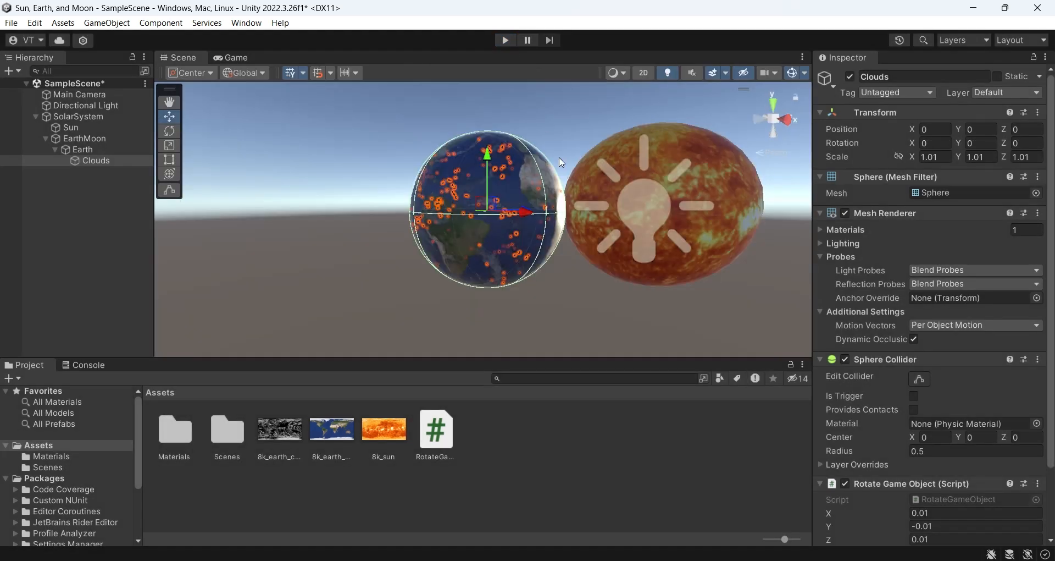
Create an empty child object under EarthMoon and name it MoonOrbit.
{"action": "left_click", "coordinate": [65, 150]}
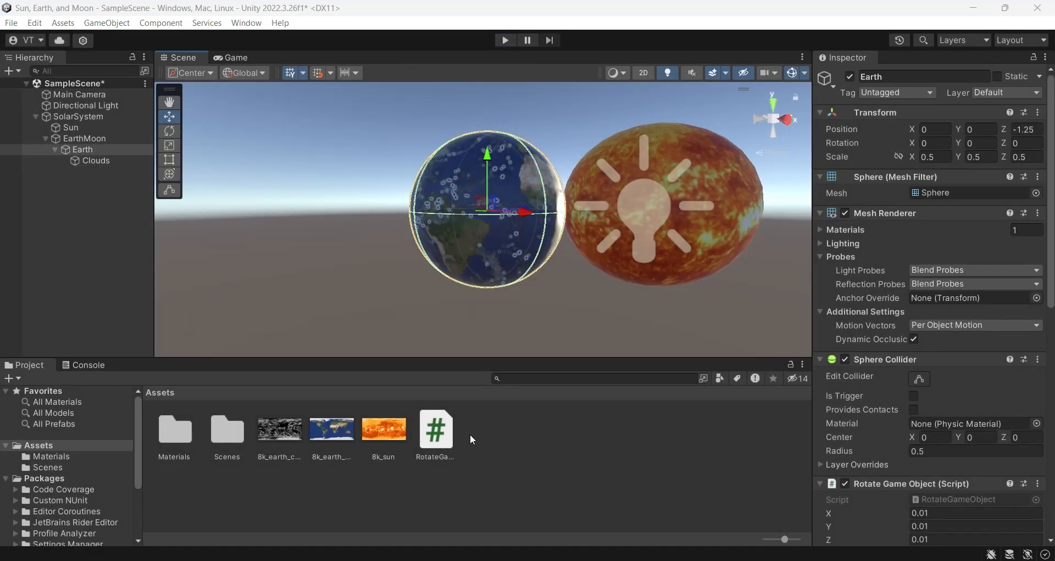
{"action": "left_click", "coordinate": [73, 139]}
{"action": "right_click", "coordinate": [73, 137]}
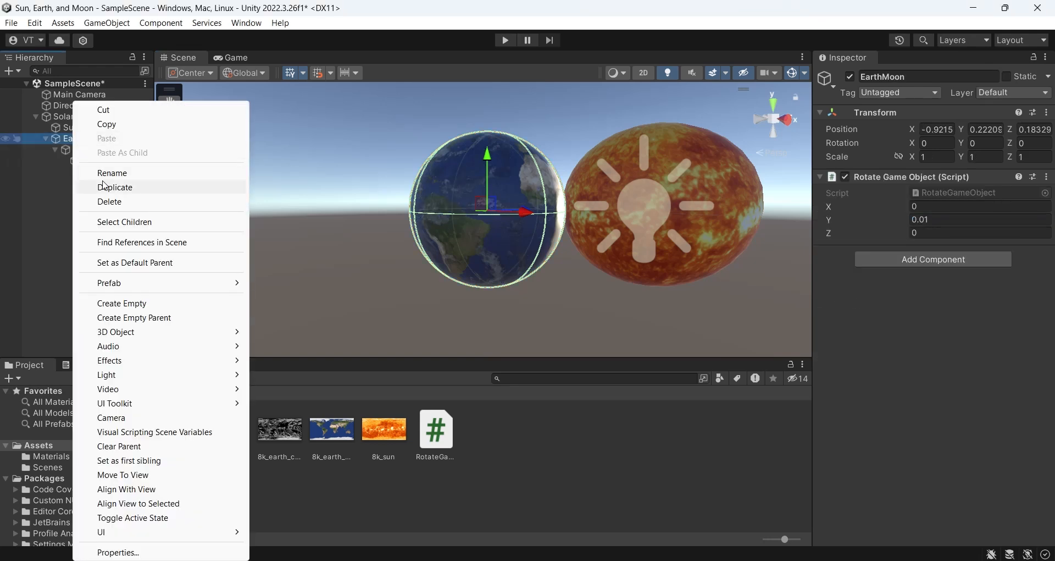
{"action": "left_click", "coordinate": [122, 303]}
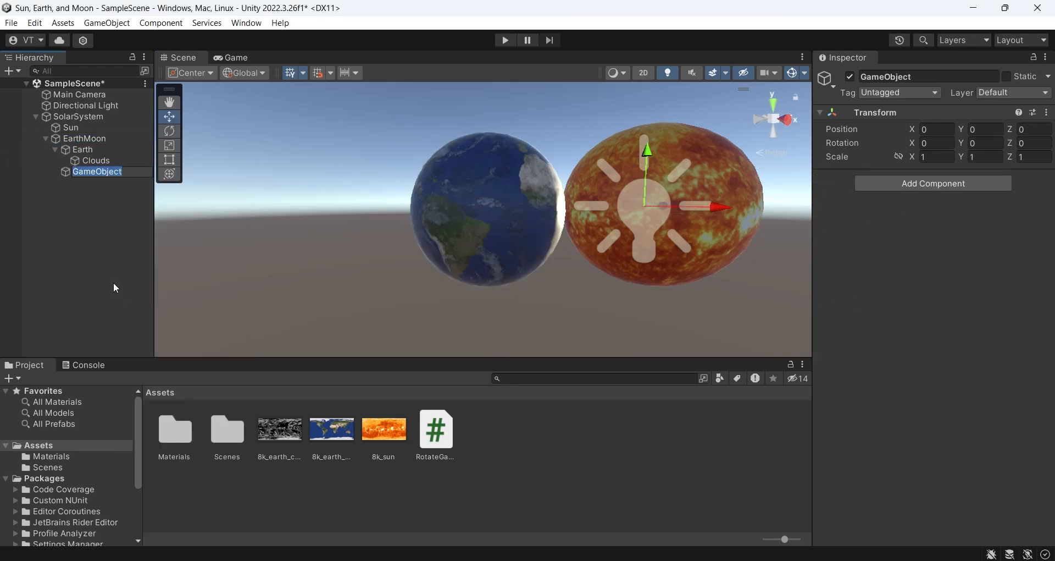
{"action": "type", "text": "MoonO"}
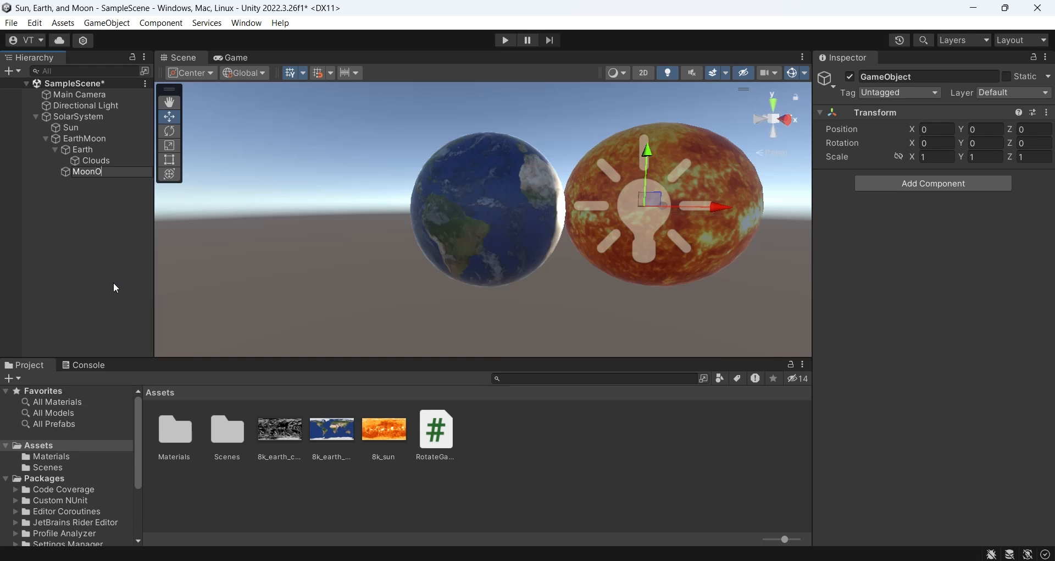
{"action": "type", "text": "rbit"}
{"action": "key", "text": "Return"}
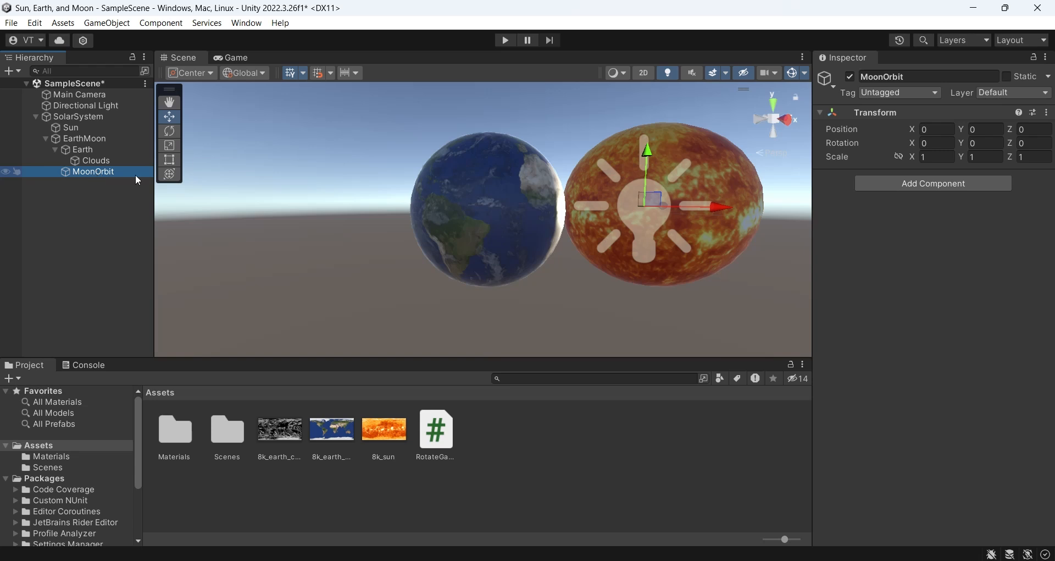
Save the scene and set MoonOrbit's Z position to -1.25 to match the Earth's position.
{"action": "left_click_drag", "start_coordinate": [325, 195], "coordinate": [307, 317], "text": "alt"}
{"action": "key", "text": "ctrl+s"}
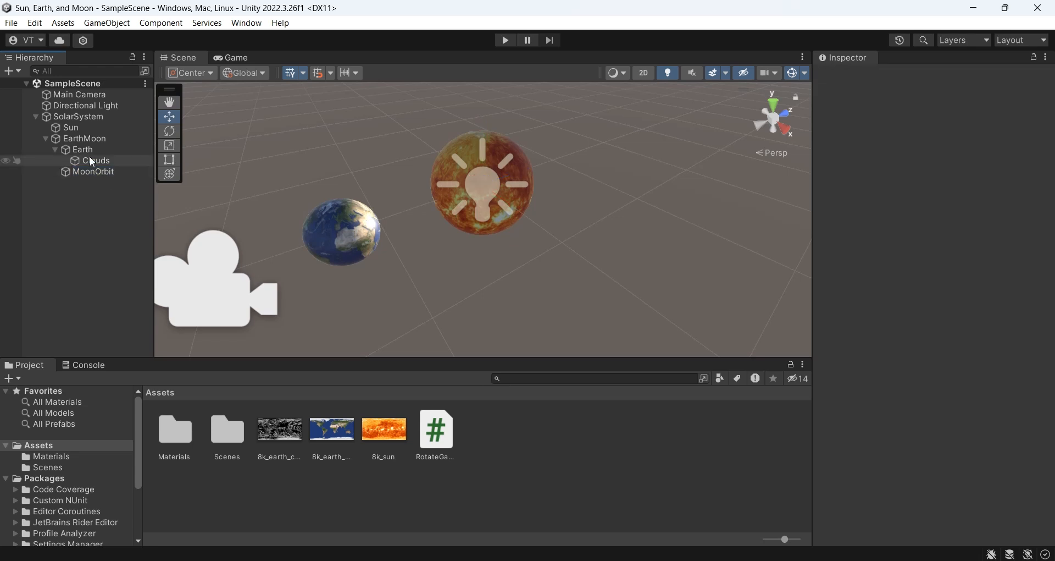
{"action": "left_click", "coordinate": [91, 147]}
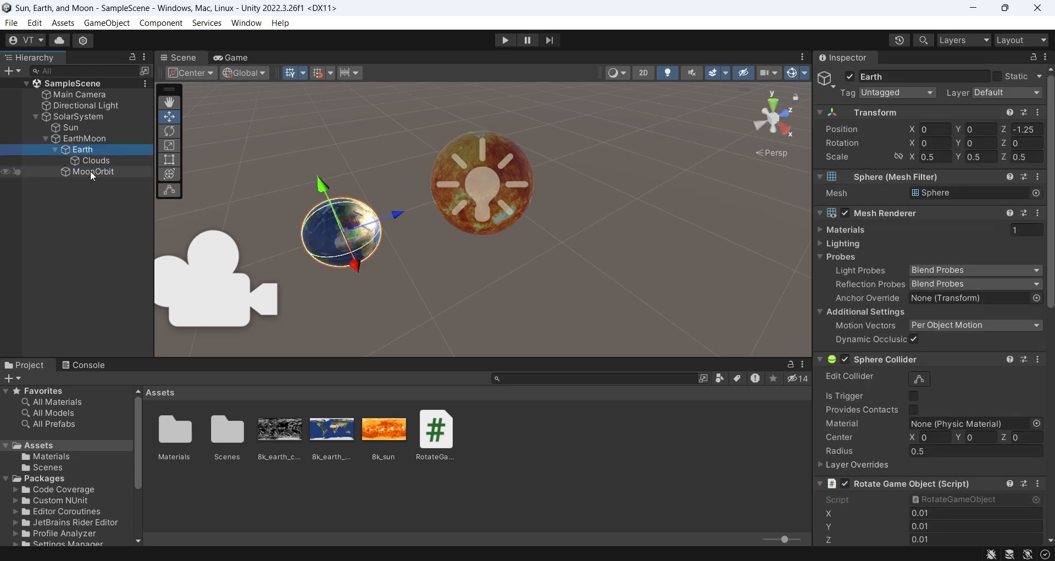
{"action": "left_click", "coordinate": [90, 171]}
{"action": "left_click", "coordinate": [1009, 130]}
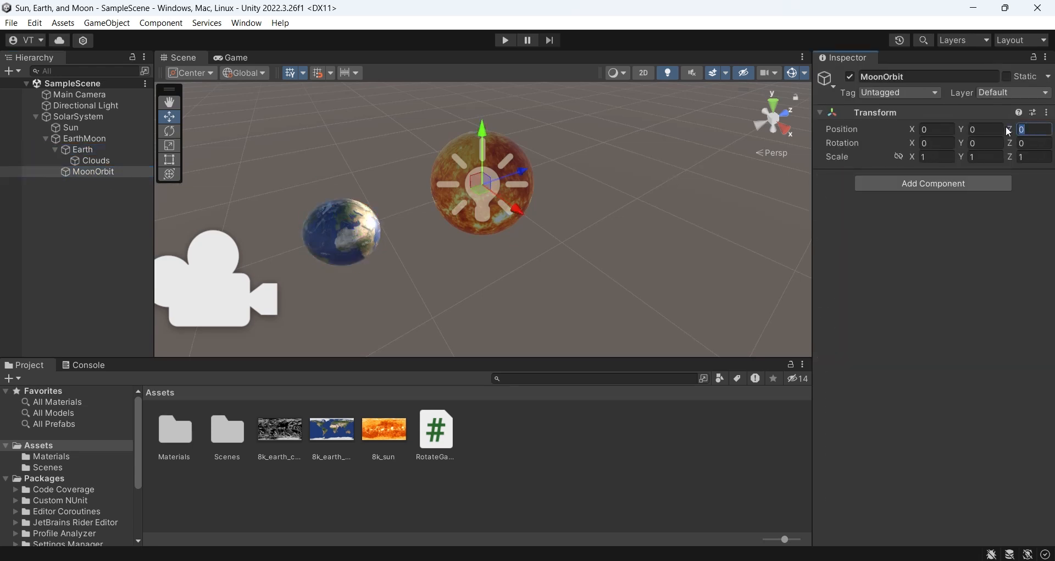
{"action": "type", "text": "-1.25"}
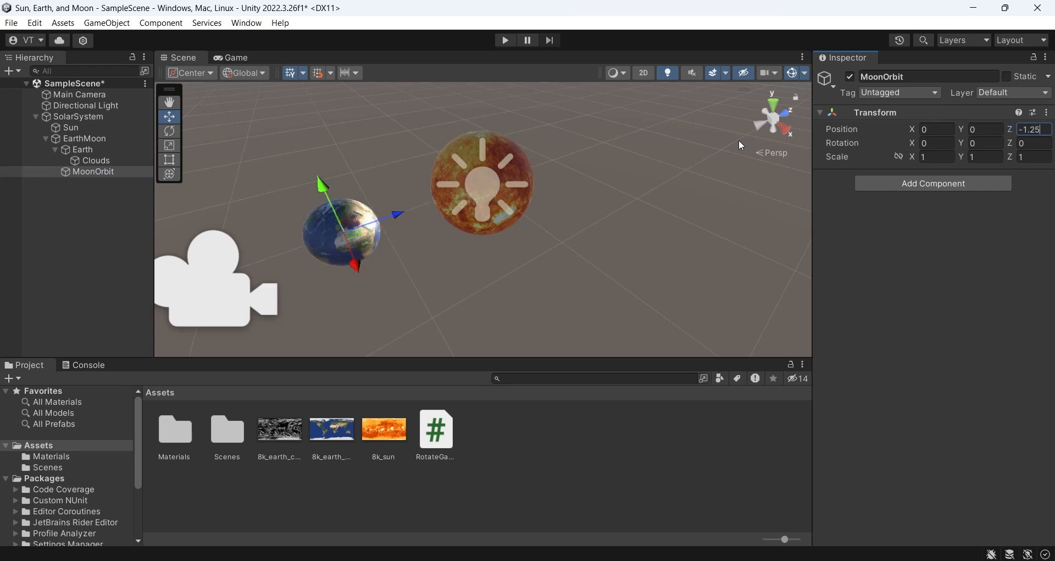
Create a 3D sphere as a child of MoonOrbit and name it Moon.
{"action": "left_click", "coordinate": [89, 150]}
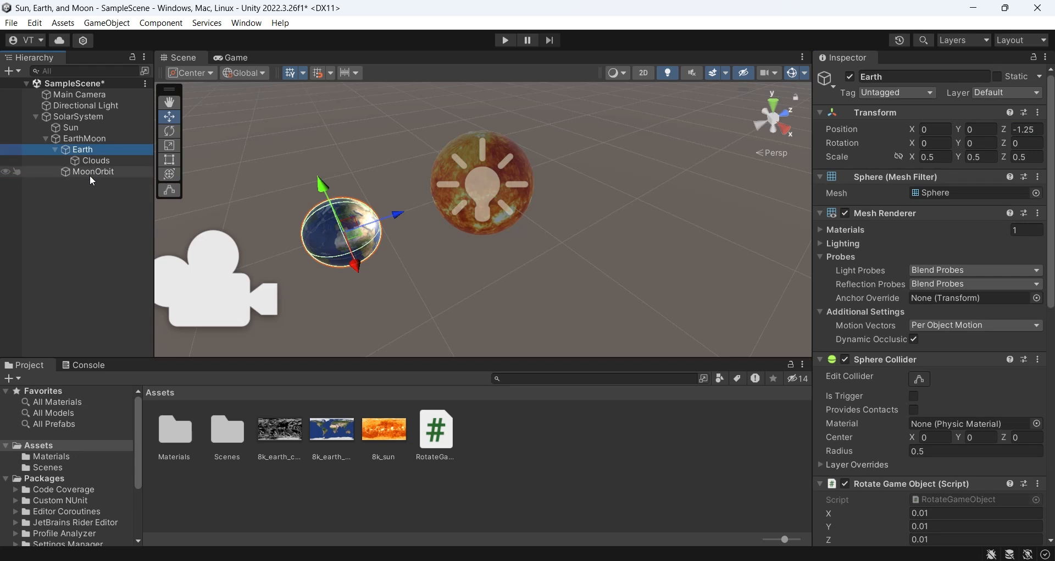
{"action": "left_click", "coordinate": [91, 172]}
{"action": "right_click", "coordinate": [90, 175]}
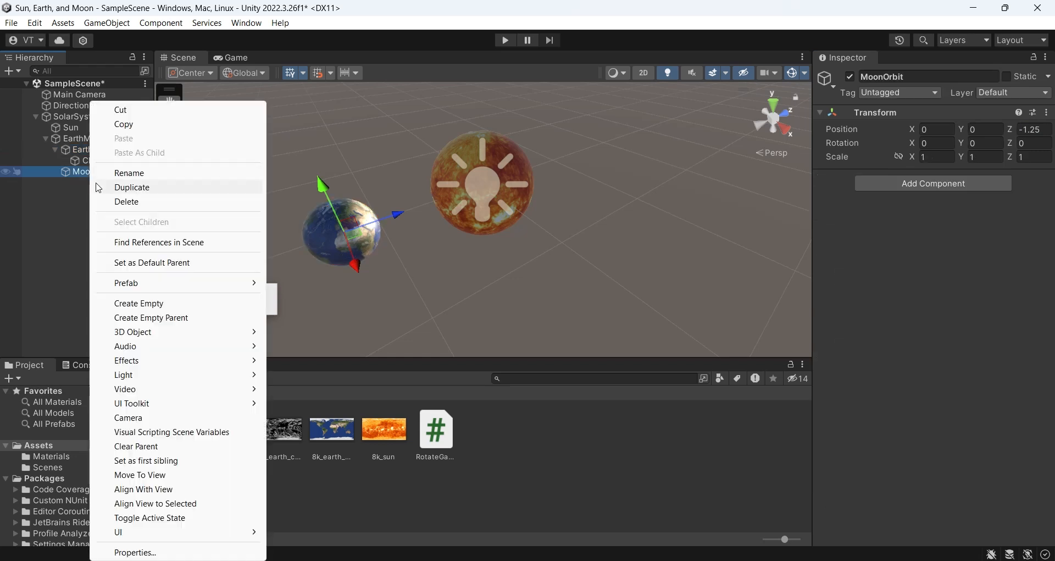
{"action": "mouse_move", "coordinate": [202, 337]}
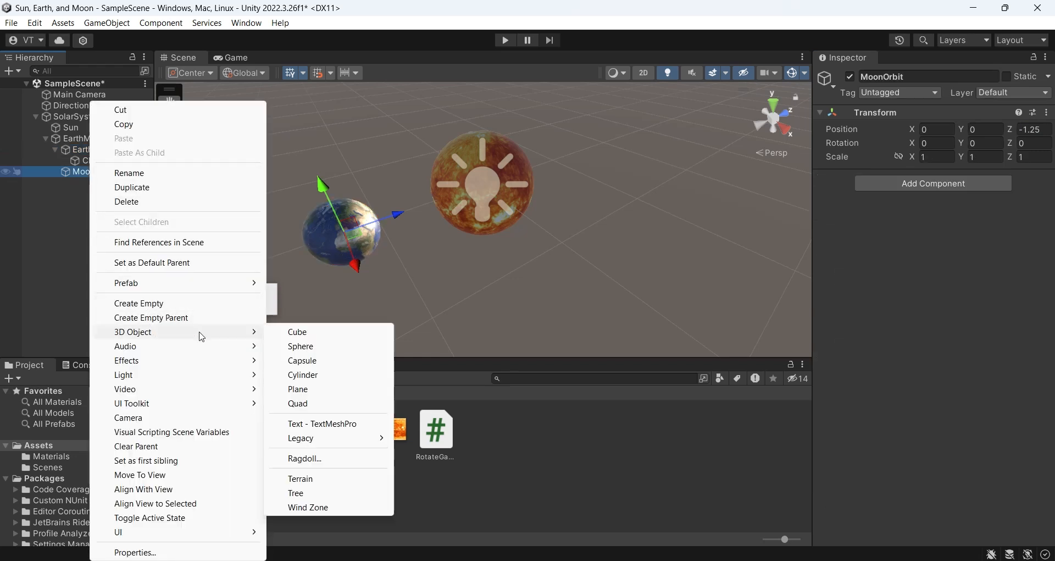
{"action": "left_click", "coordinate": [300, 347]}
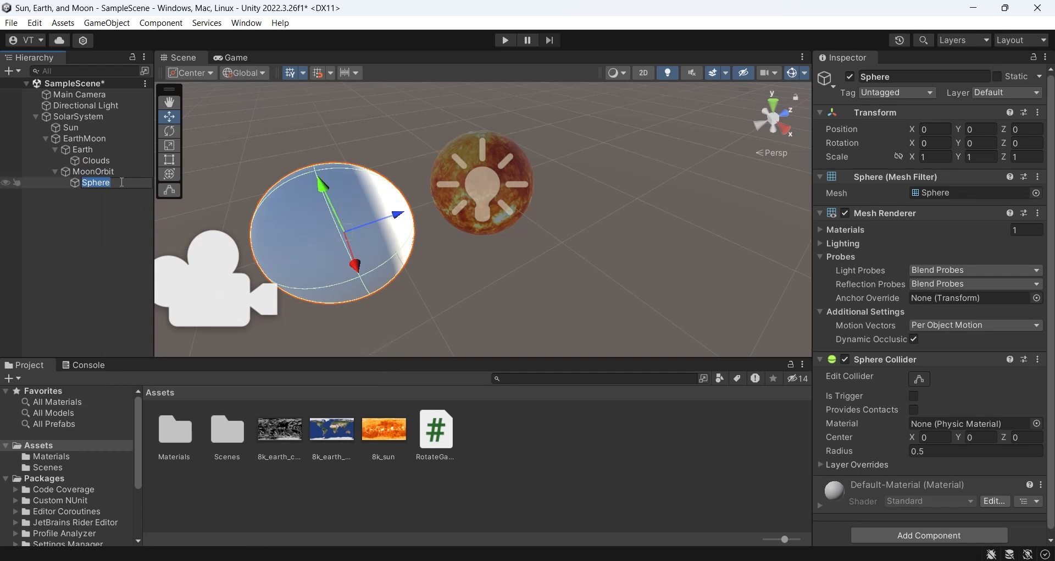
{"action": "type", "text": "Moon"}
{"action": "key", "text": "Return"}
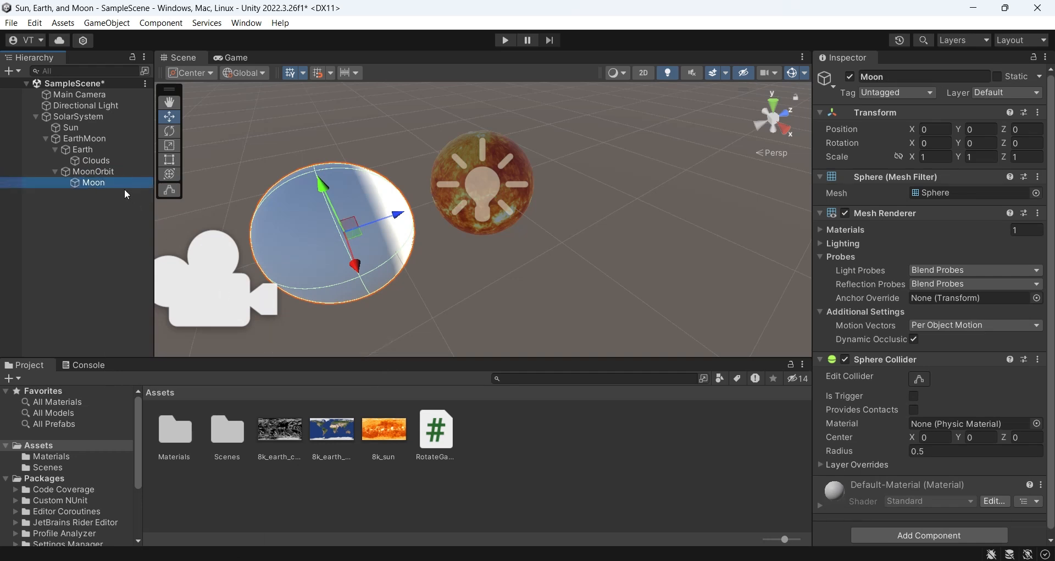
Scale the Moon to 0.25 on X, Y and Z, and move it away from the Earth to about -0.54 on Z.
{"action": "left_click", "coordinate": [945, 160]}
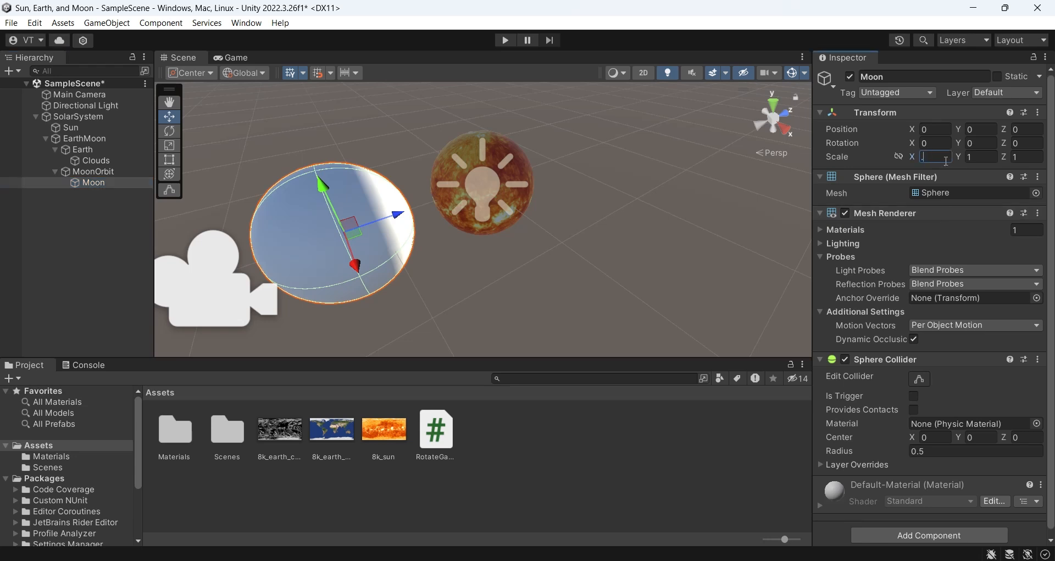
{"action": "type", "text": "0.25"}
{"action": "key", "text": "Tab"}
{"action": "type", "text": "0.25"}
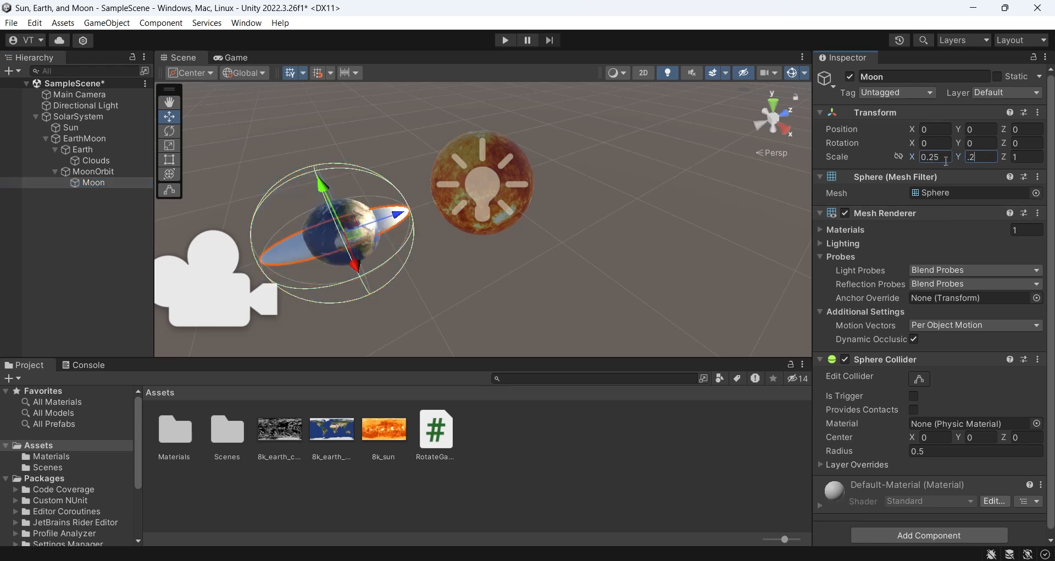
{"action": "key", "text": "Tab"}
{"action": "type", "text": ".25"}
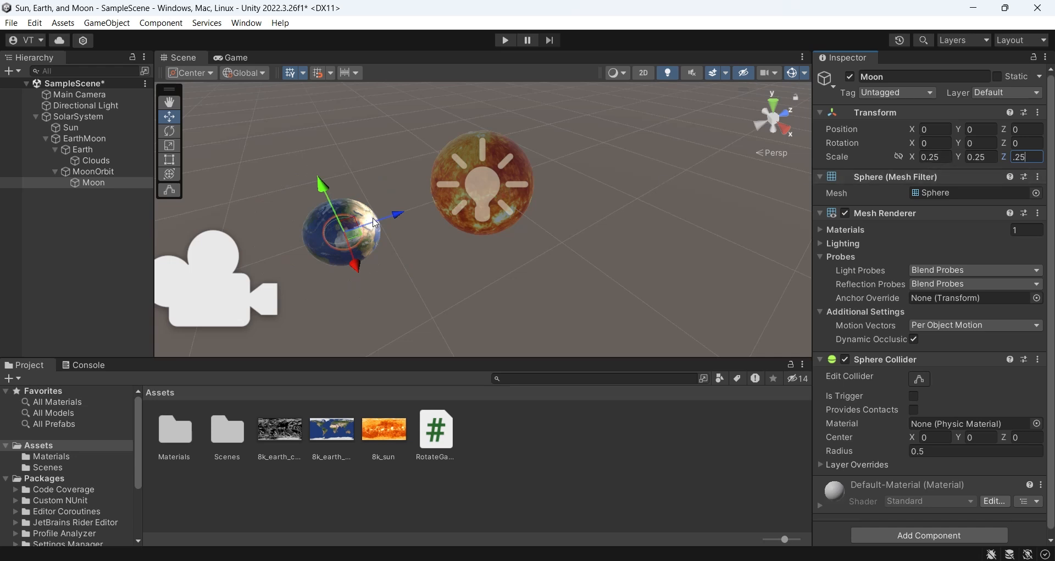
{"action": "left_click_drag", "start_coordinate": [397, 214], "coordinate": [321, 247]}
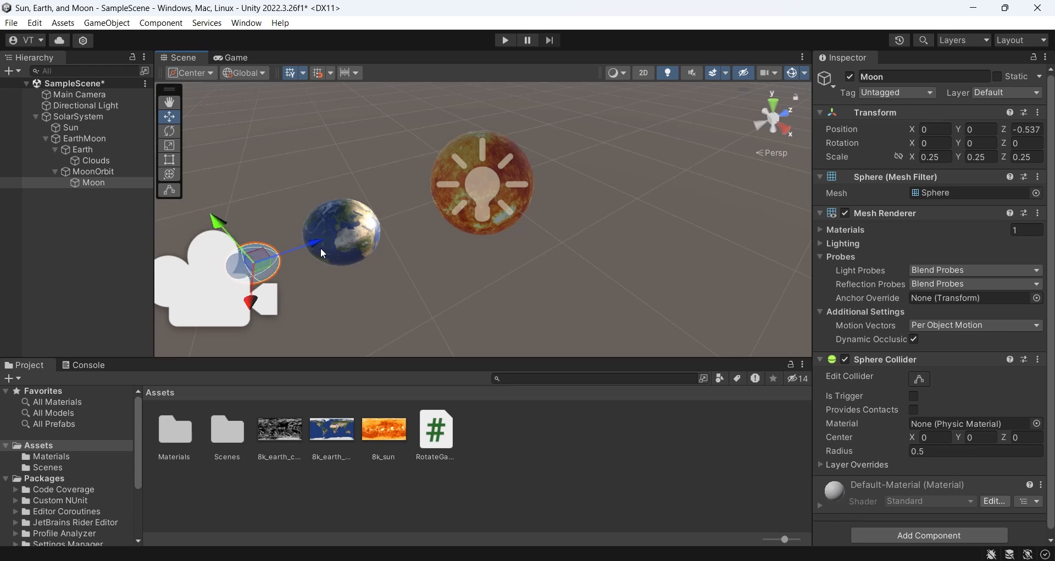
Move the EarthMoon group farther from the Sun along Z to about -0.99.
{"action": "left_click", "coordinate": [74, 143]}
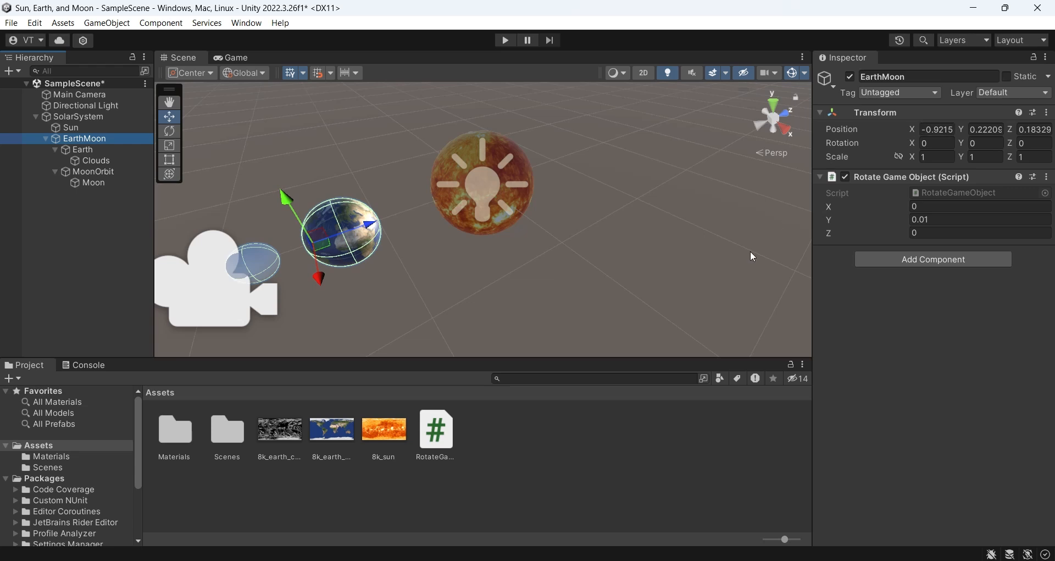
{"action": "scroll", "coordinate": [394, 220], "scroll_direction": "down", "scroll_amount": 5}
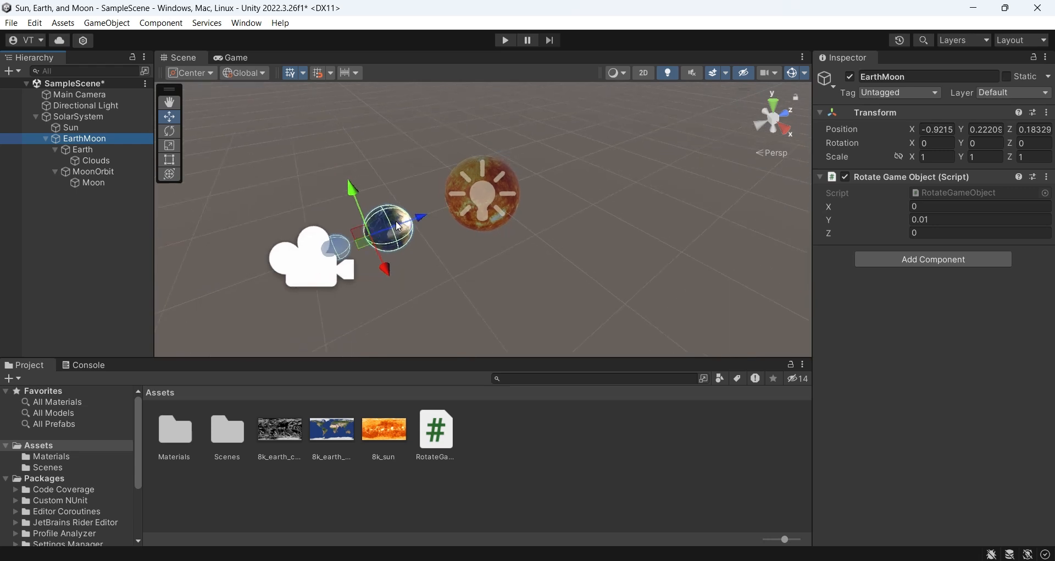
{"action": "left_click_drag", "start_coordinate": [438, 222], "coordinate": [330, 248]}
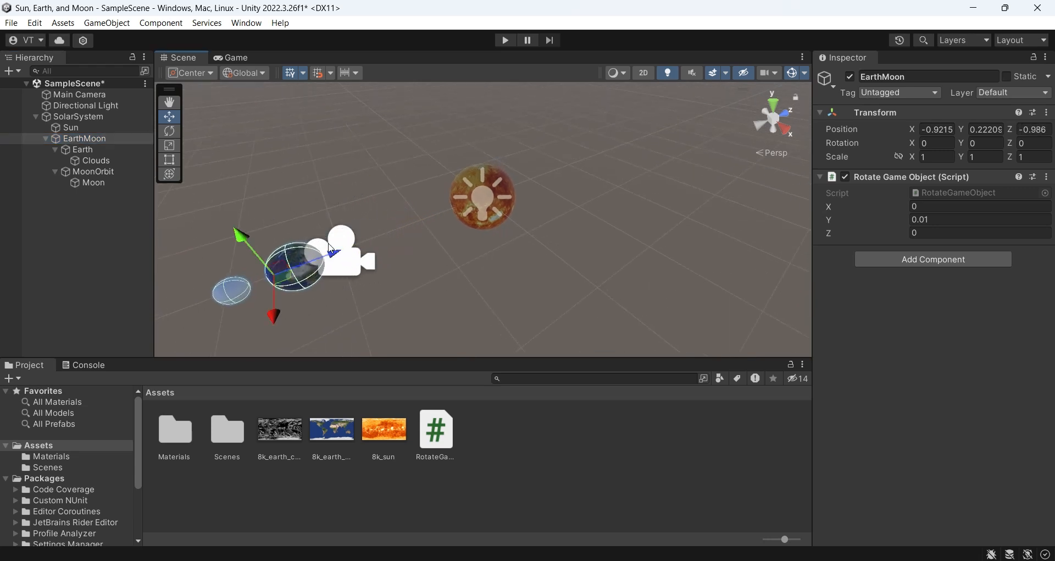
Move the Main Camera back along Z to about -3.78, behind the Moon.
{"action": "left_click", "coordinate": [86, 94]}
{"action": "scroll", "coordinate": [381, 223], "scroll_direction": "down", "scroll_amount": 2}
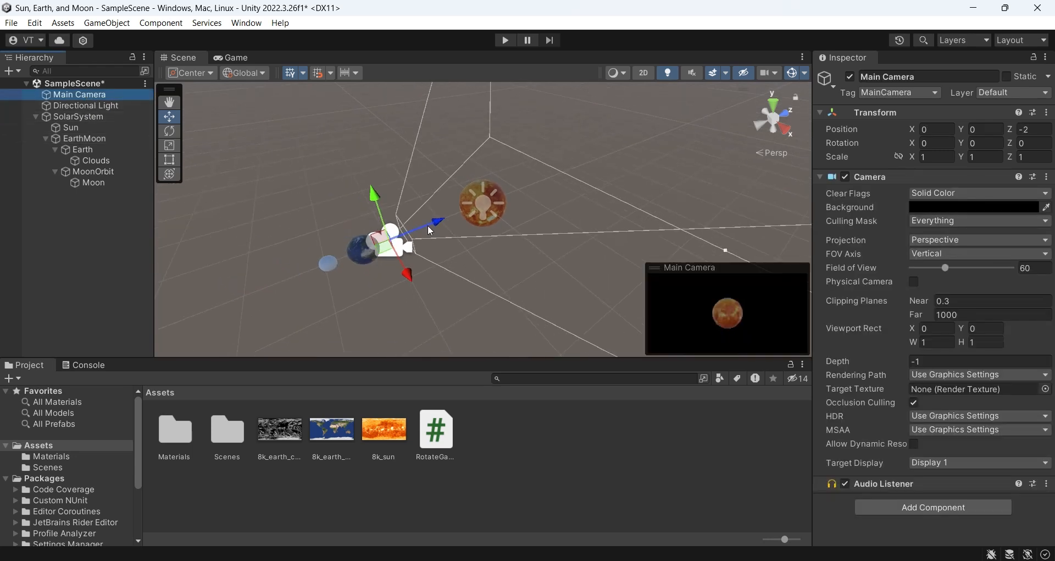
{"action": "left_click_drag", "start_coordinate": [434, 226], "coordinate": [315, 244]}
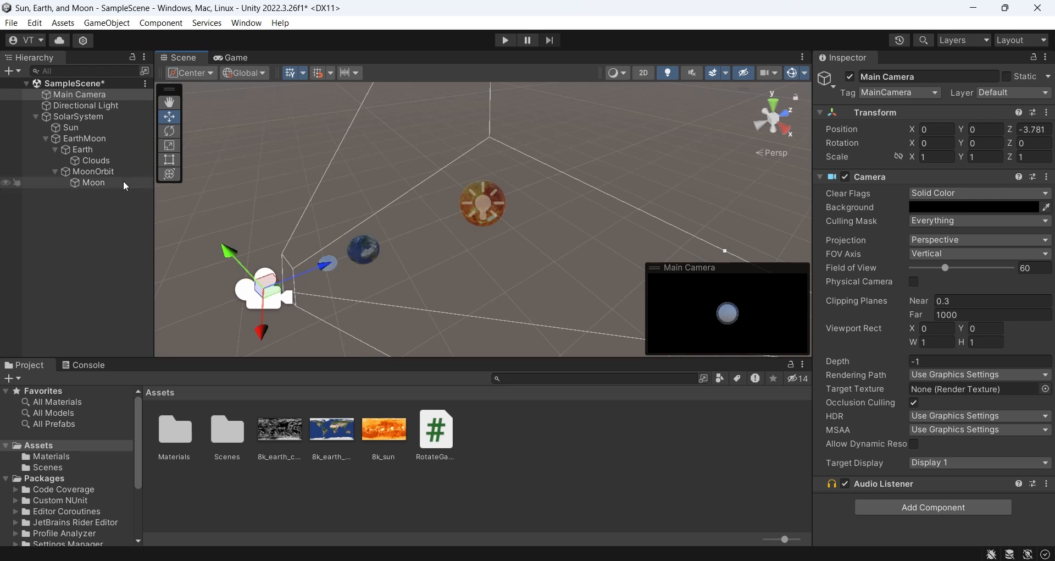
Attach the RotateGameObject script to the MoonOrbit object.
{"action": "left_click", "coordinate": [108, 182]}
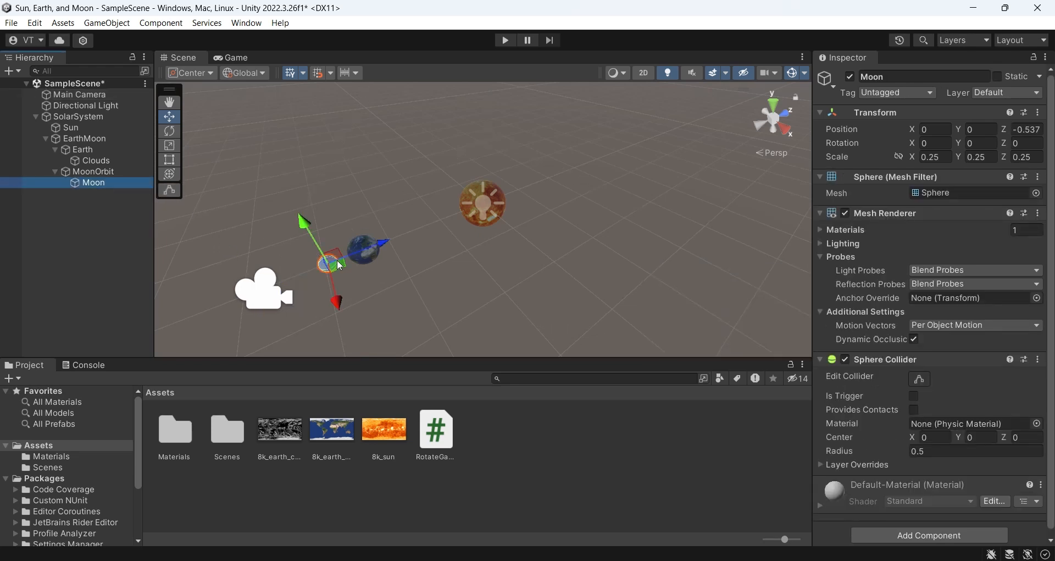
{"action": "left_click", "coordinate": [96, 172]}
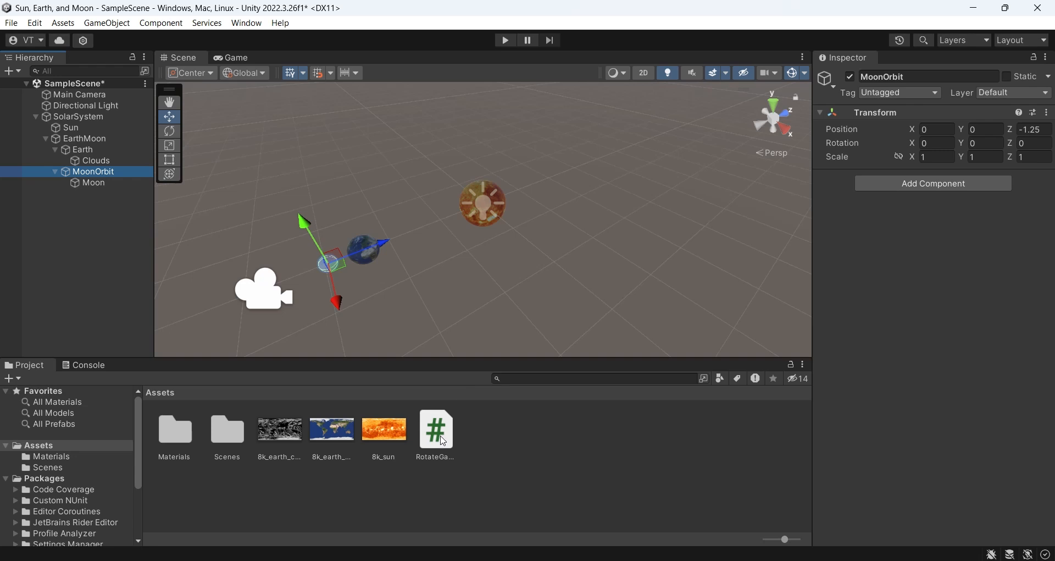
{"action": "left_click_drag", "start_coordinate": [443, 441], "coordinate": [868, 202]}
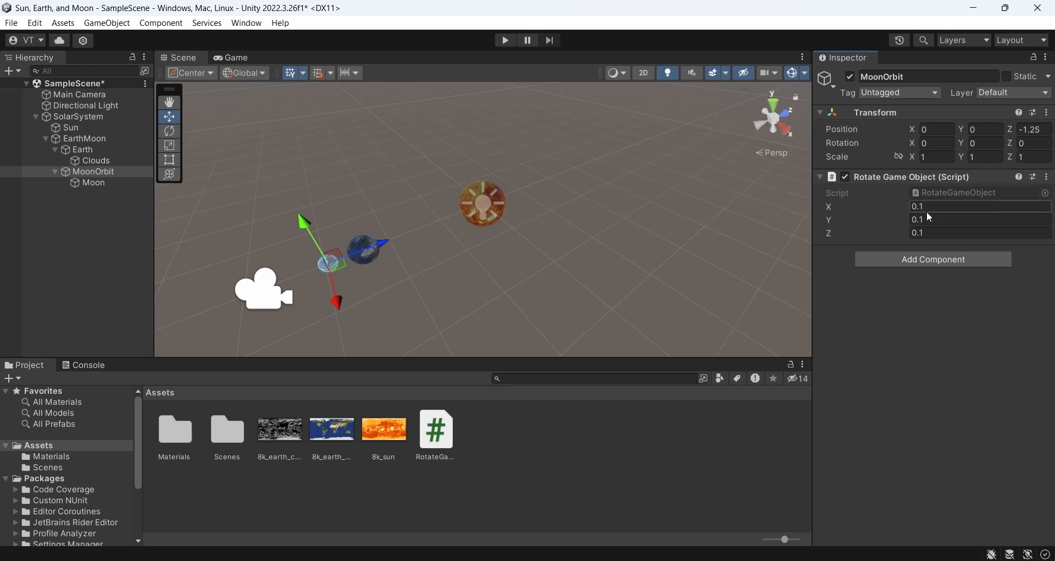
Set the MoonOrbit rotation script's X and Z values to 0, save, and test the scene in Play mode.
{"action": "type", "text": "0"}
{"action": "left_click", "coordinate": [936, 233]}
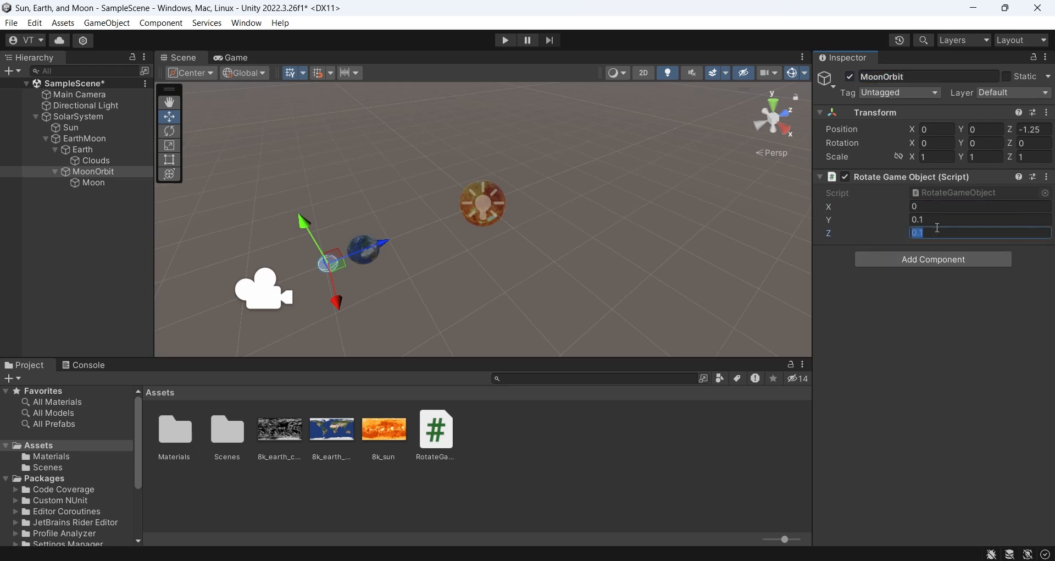
{"action": "type", "text": "0"}
{"action": "key", "text": "Return"}
{"action": "key", "text": "ctrl+s"}
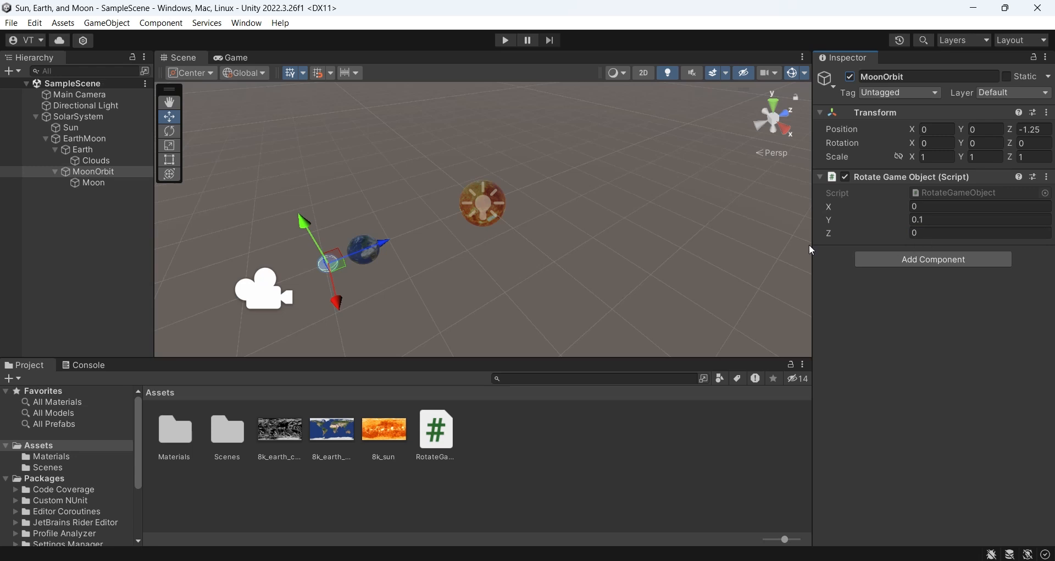
{"action": "left_click", "coordinate": [504, 39]}
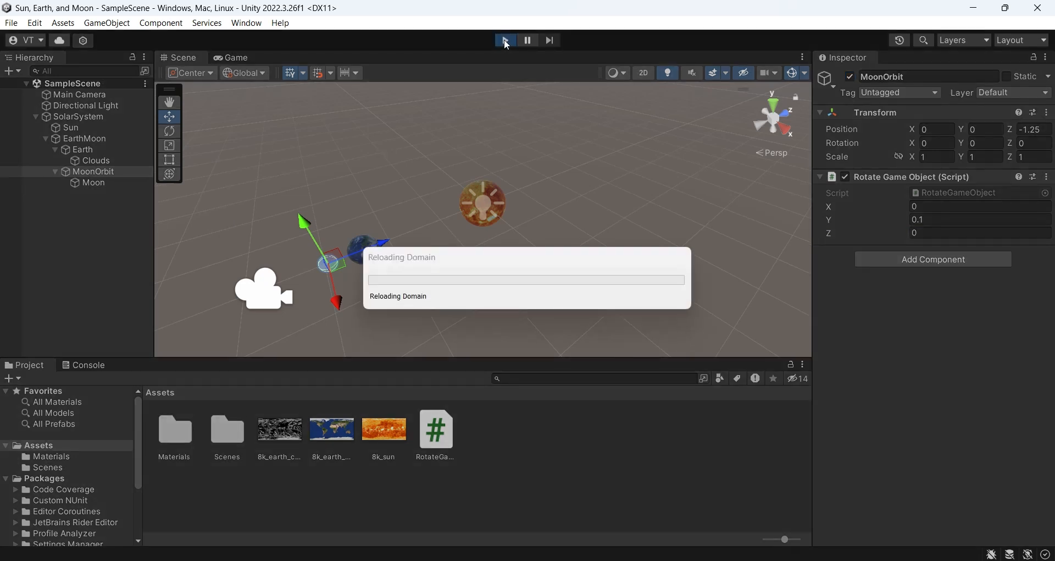
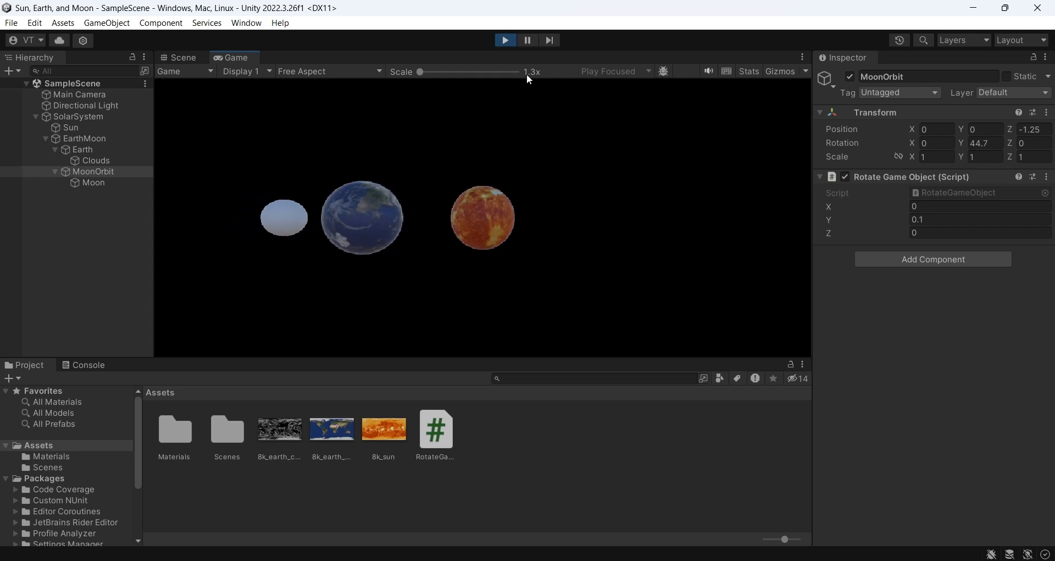
{"action": "left_click", "coordinate": [507, 39]}
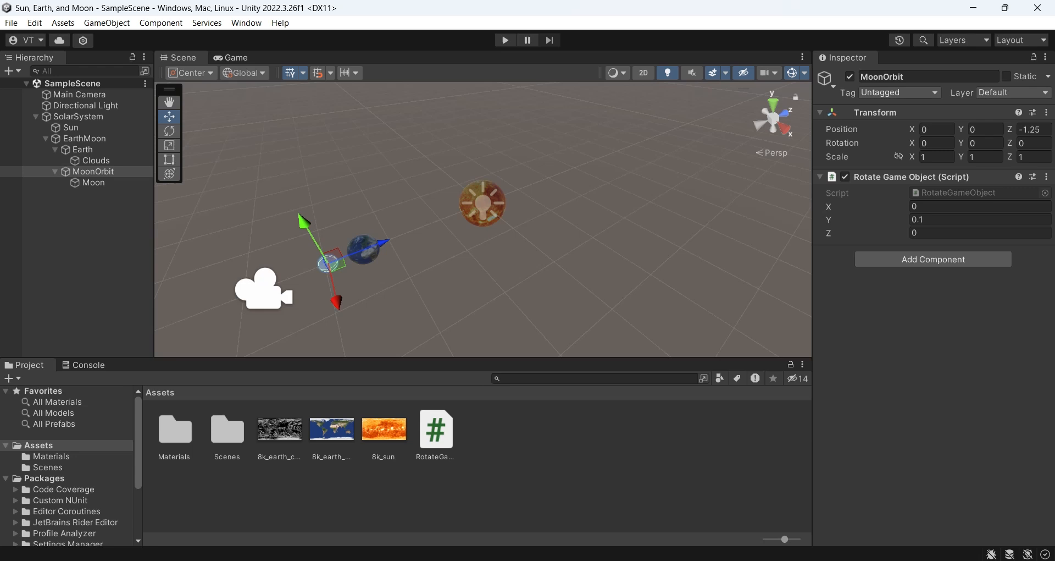
Switch to Chrome and open the 8K Moon texture from the Sun, Moon and Stars section of the Solar Textures page.
{"action": "left_click", "coordinate": [112, 560]}
{"action": "left_click", "coordinate": [121, 16]}
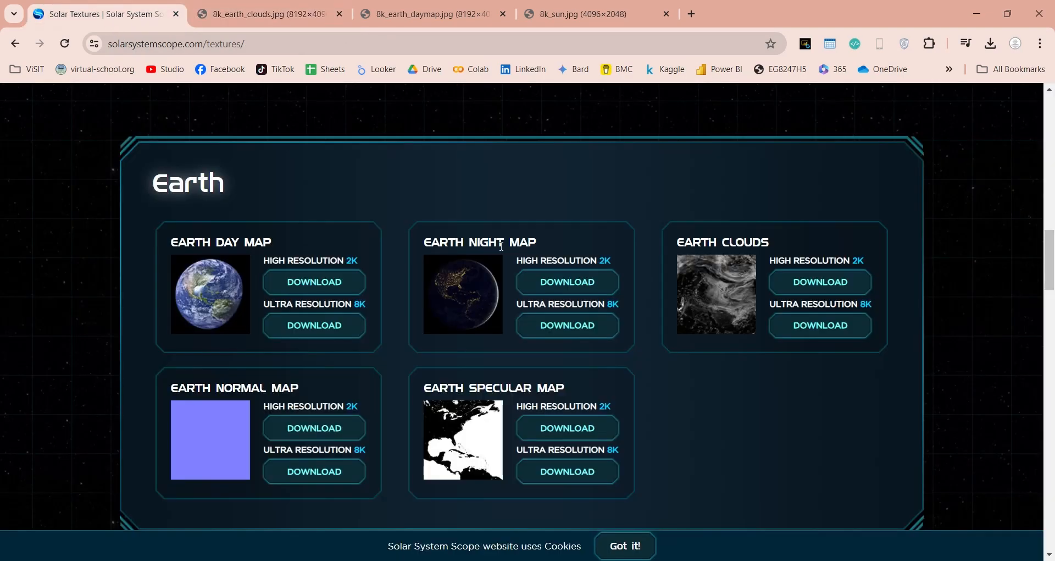
{"action": "scroll", "coordinate": [702, 409], "scroll_direction": "down", "scroll_amount": 8}
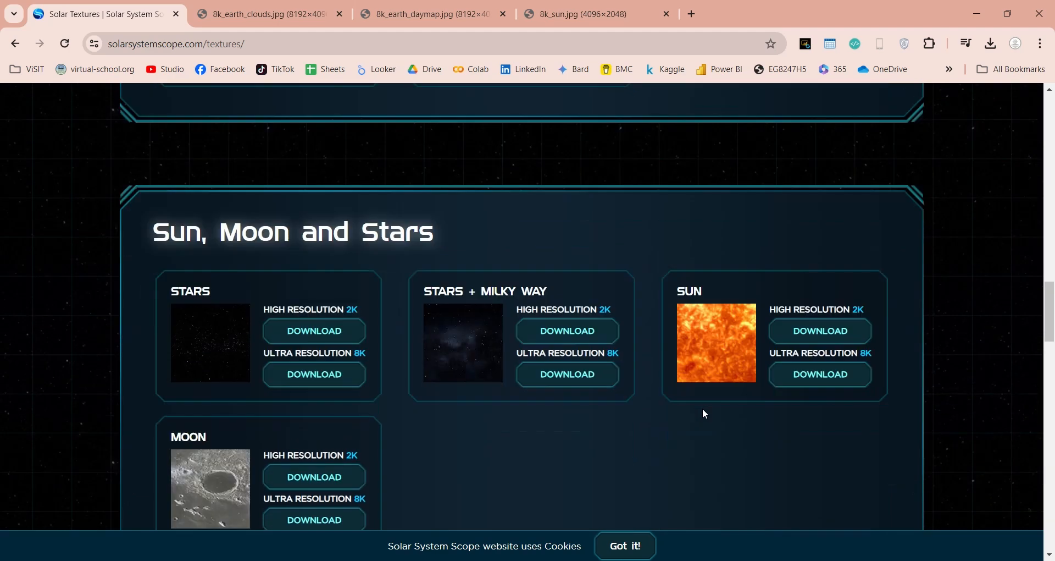
{"action": "scroll", "coordinate": [703, 409], "scroll_direction": "down", "scroll_amount": 5}
{"action": "scroll", "coordinate": [702, 409], "scroll_direction": "up", "scroll_amount": 4}
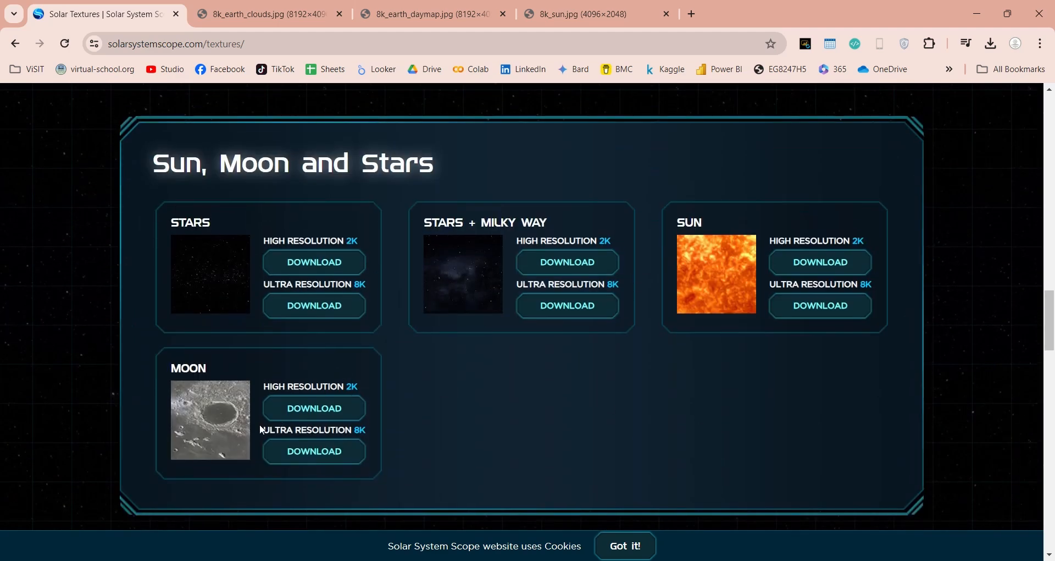
{"action": "double_click", "coordinate": [186, 368]}
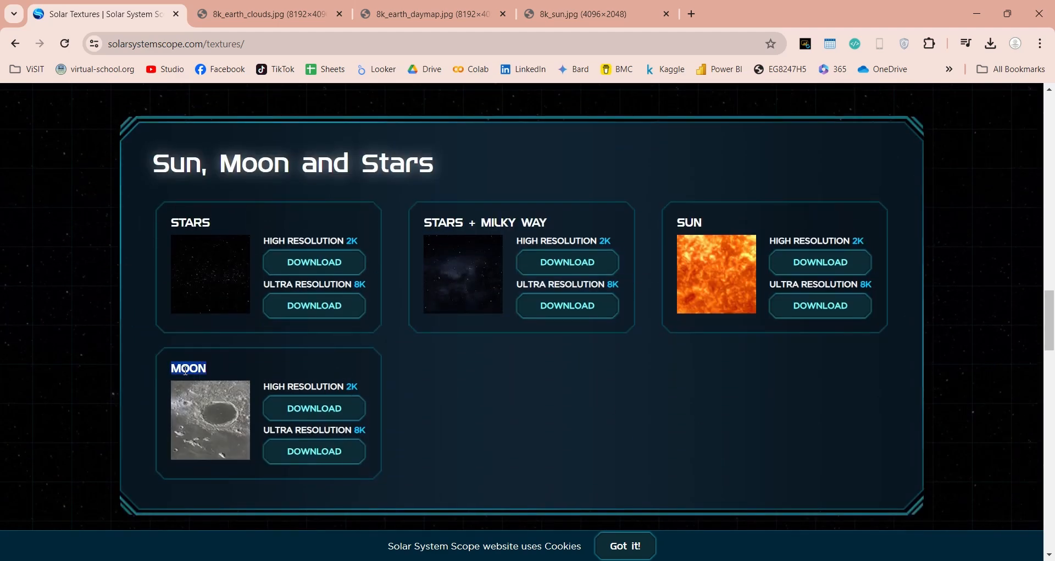
{"action": "left_click", "coordinate": [288, 453]}
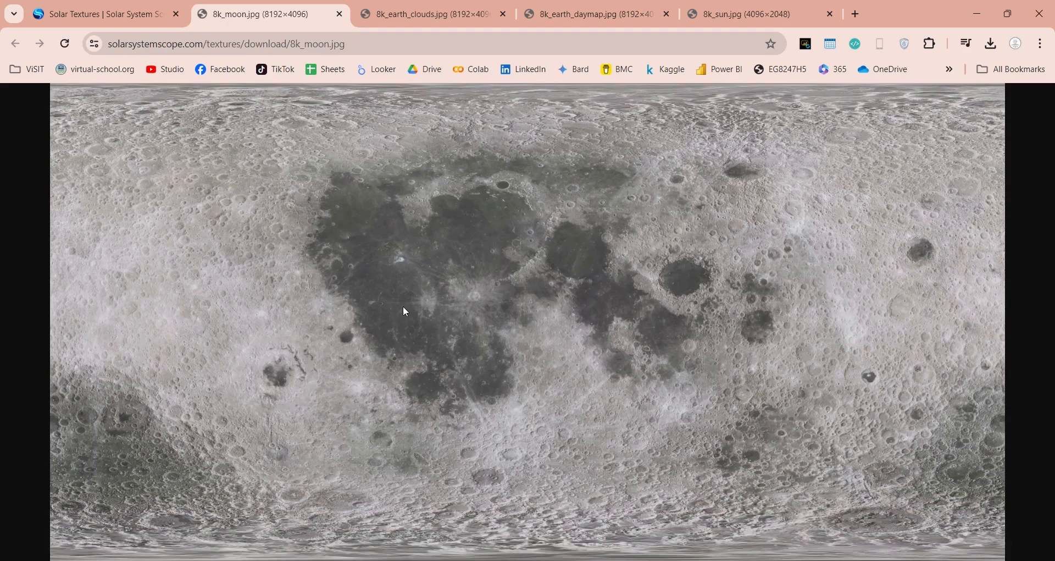
Save the Moon texture image as 8k_moon.jpg in the Downloads folder.
{"action": "right_click", "coordinate": [403, 306]}
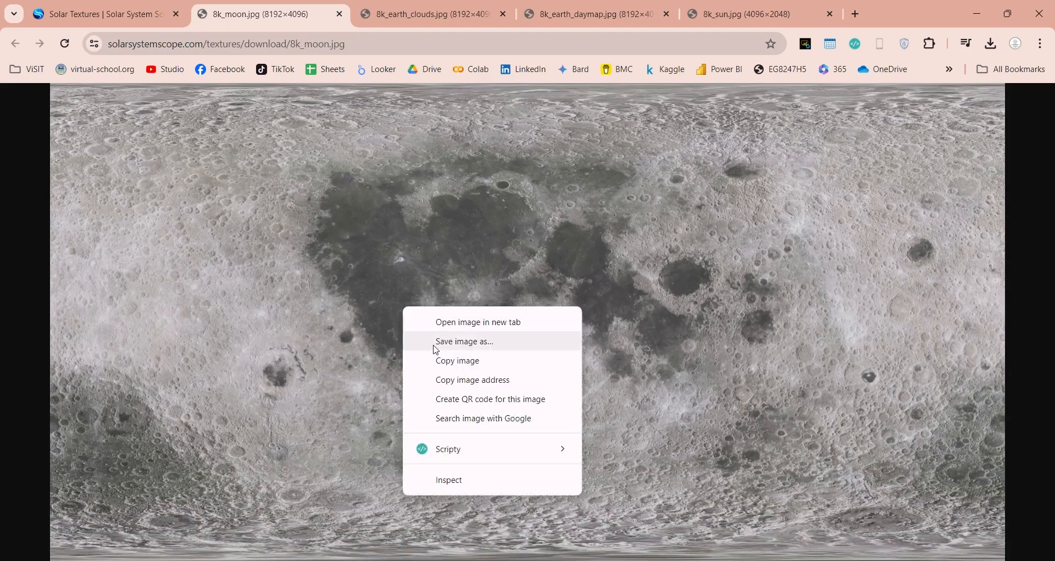
{"action": "left_click", "coordinate": [482, 345]}
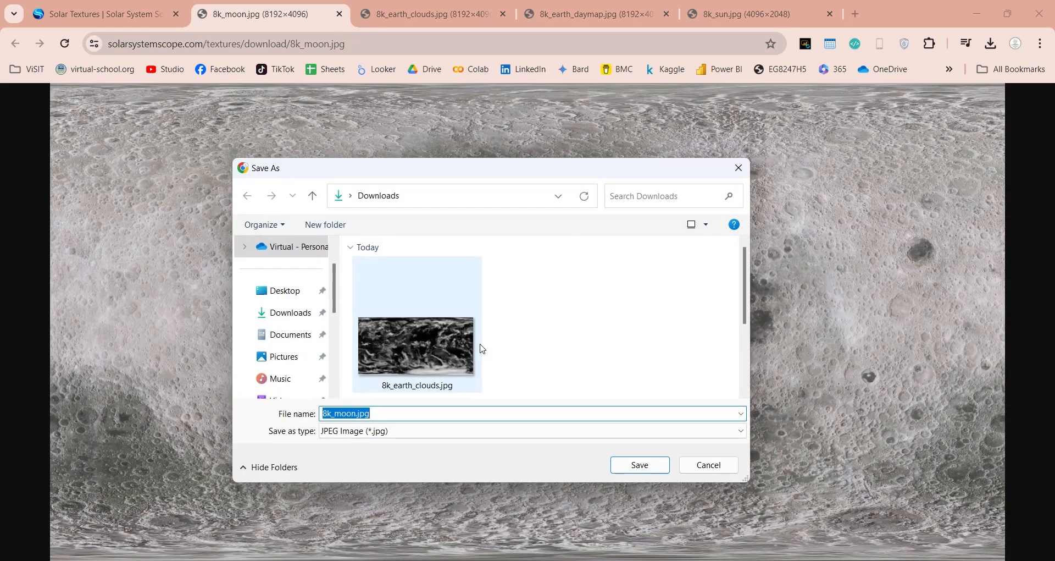
{"action": "left_click", "coordinate": [628, 471]}
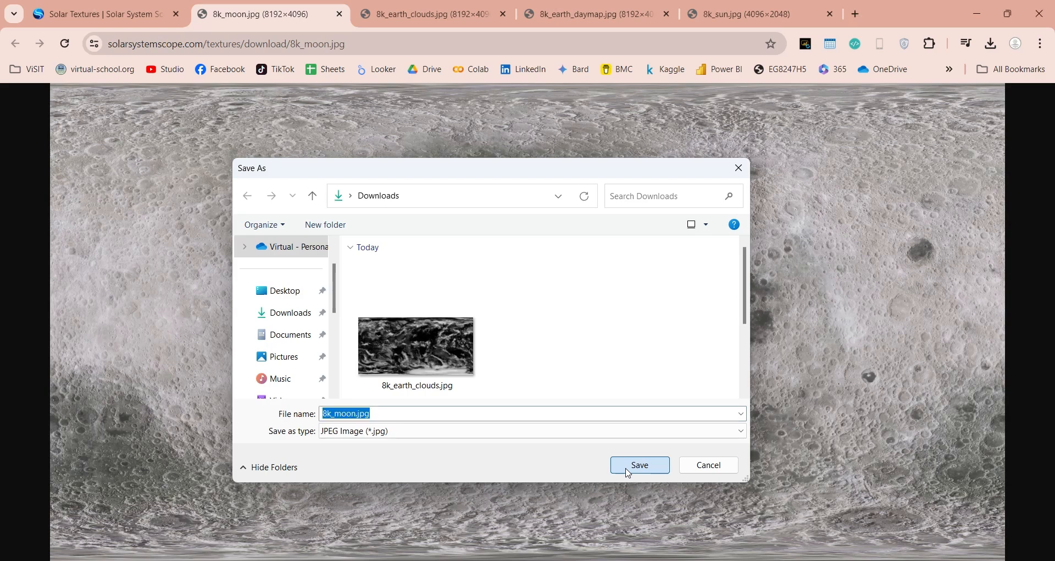
{"action": "left_click", "coordinate": [628, 467]}
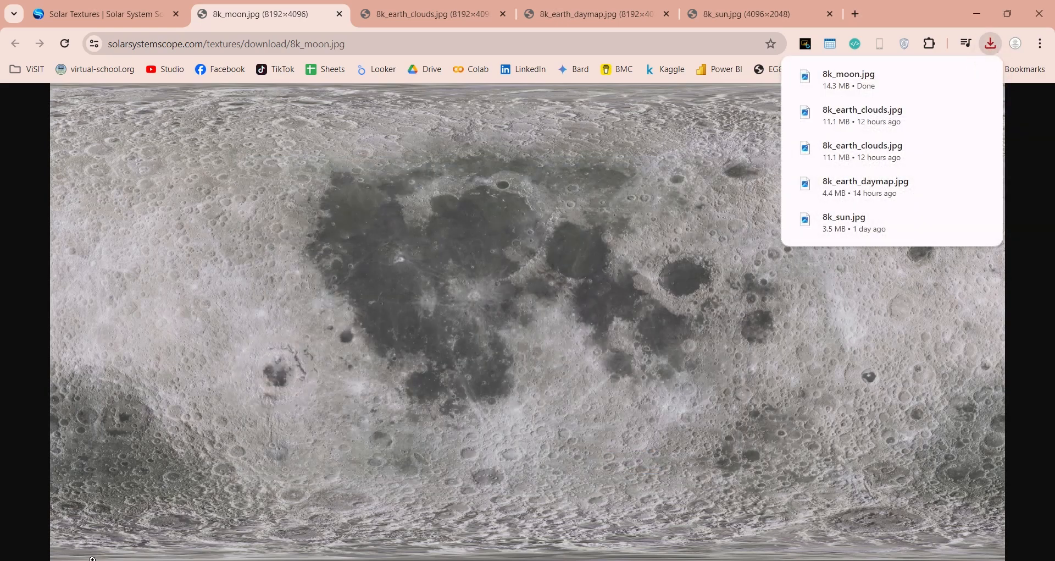
Switch to File Explorer and import 8k_moon.jpg from Downloads into the Unity project's Assets folder.
{"action": "key", "text": "alt+Tab"}
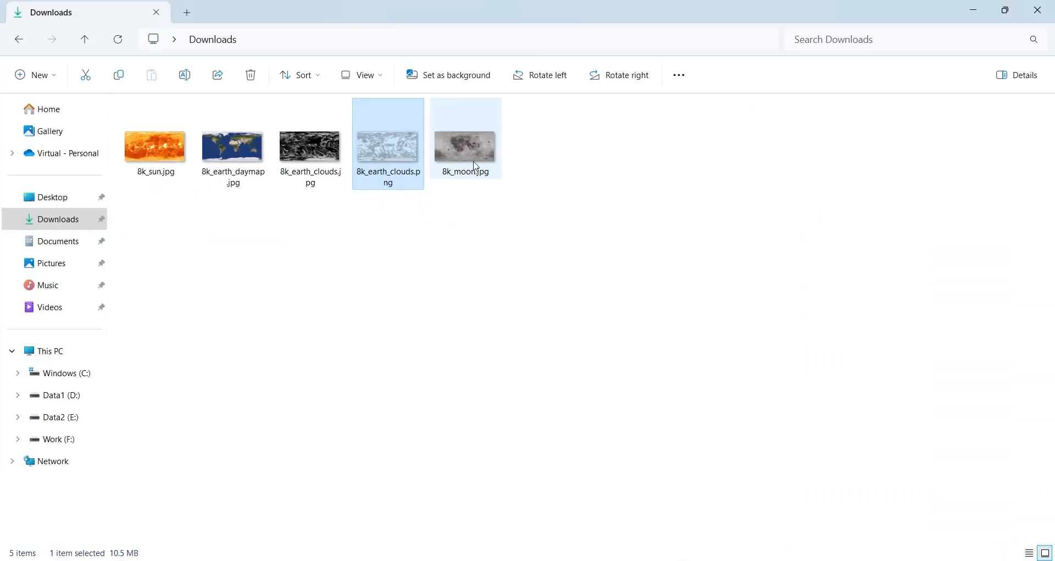
{"action": "left_click_drag", "start_coordinate": [474, 148], "coordinate": [177, 557]}
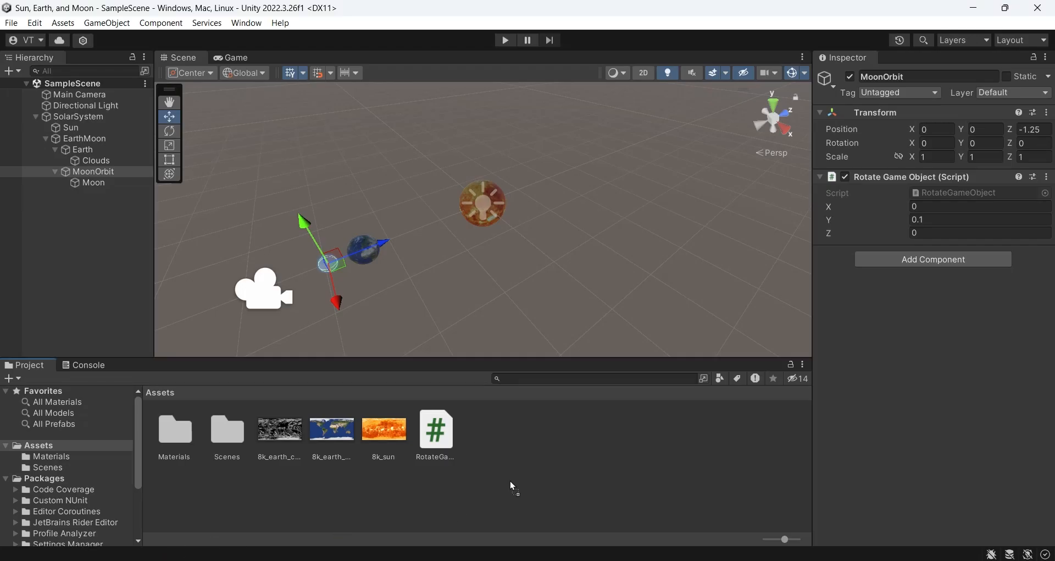
{"action": "left_click_drag", "start_coordinate": [510, 481], "coordinate": [510, 480]}
Apply the 8k_moon texture to the Moon sphere in the scene and test it briefly in Play mode.
{"action": "scroll", "coordinate": [298, 289], "scroll_direction": "up", "scroll_amount": 2}
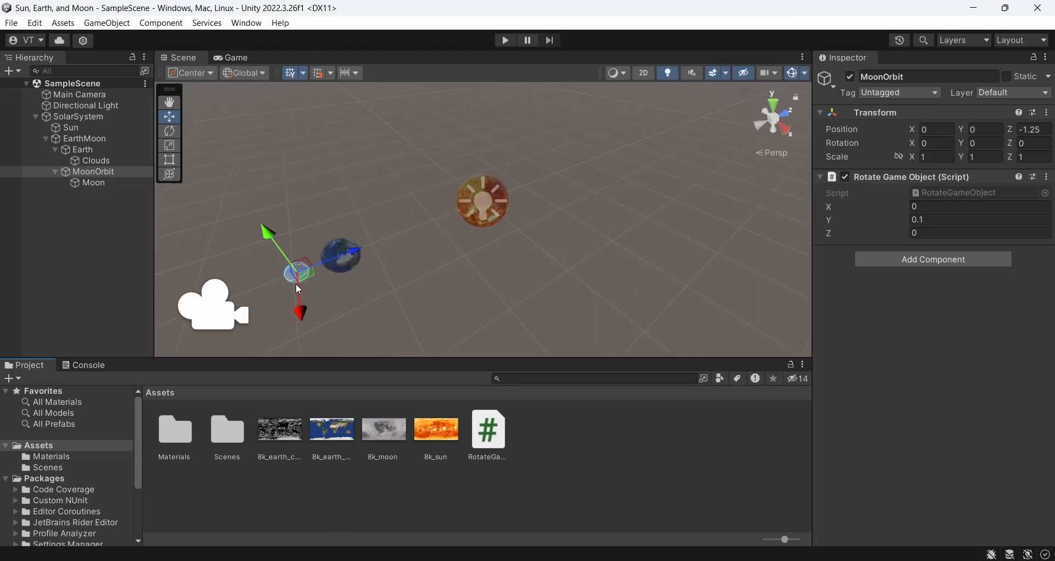
{"action": "right_click_drag", "start_coordinate": [407, 281], "coordinate": [337, 294]}
{"action": "scroll", "coordinate": [284, 237], "scroll_direction": "up", "scroll_amount": 2}
{"action": "scroll", "coordinate": [244, 235], "scroll_direction": "up", "scroll_amount": 2}
{"action": "right_click_drag", "start_coordinate": [247, 240], "coordinate": [405, 262]}
{"action": "key", "text": "a"}
{"action": "scroll", "coordinate": [404, 260], "scroll_direction": "up", "scroll_amount": 4}
{"action": "right_click_drag", "start_coordinate": [336, 268], "coordinate": [485, 279]}
{"action": "key", "text": "s"}
{"action": "left_click_drag", "start_coordinate": [382, 433], "coordinate": [481, 246]}
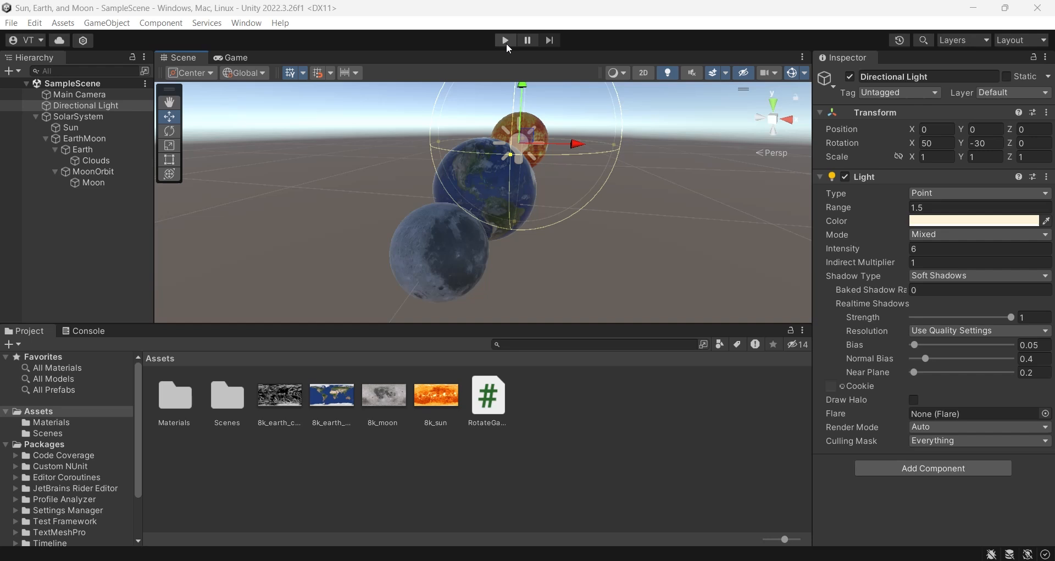
{"action": "left_click", "coordinate": [505, 41]}
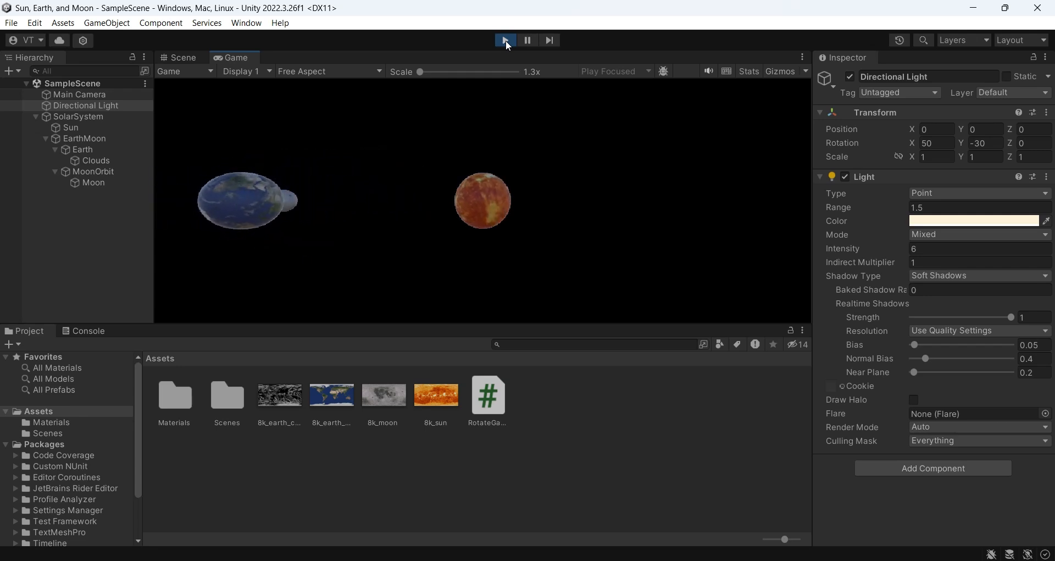
{"action": "left_click", "coordinate": [505, 41]}
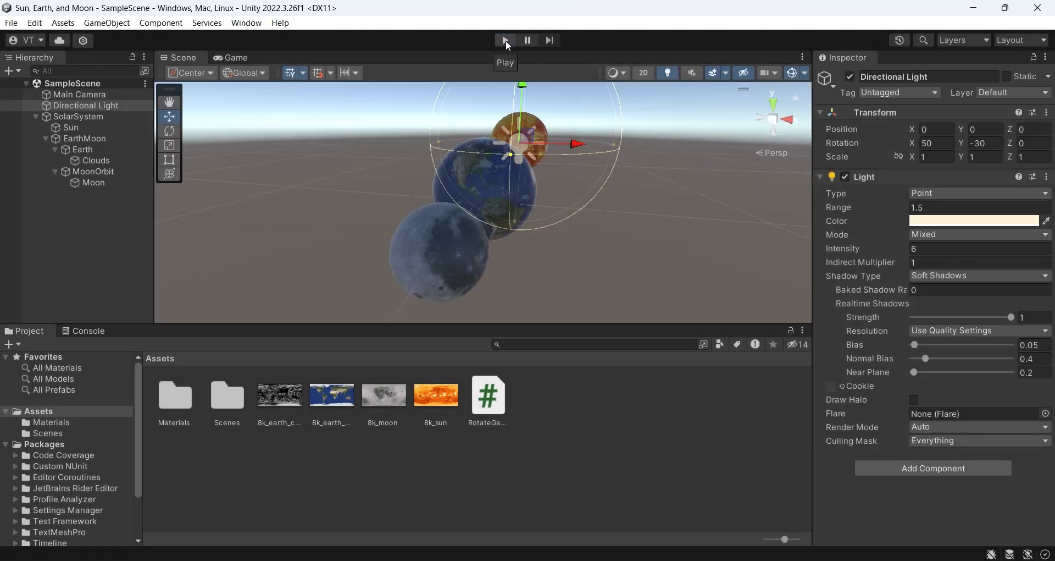
Set the Directional Light's intensity to 10 and its range to 3.
{"action": "left_click", "coordinate": [95, 104]}
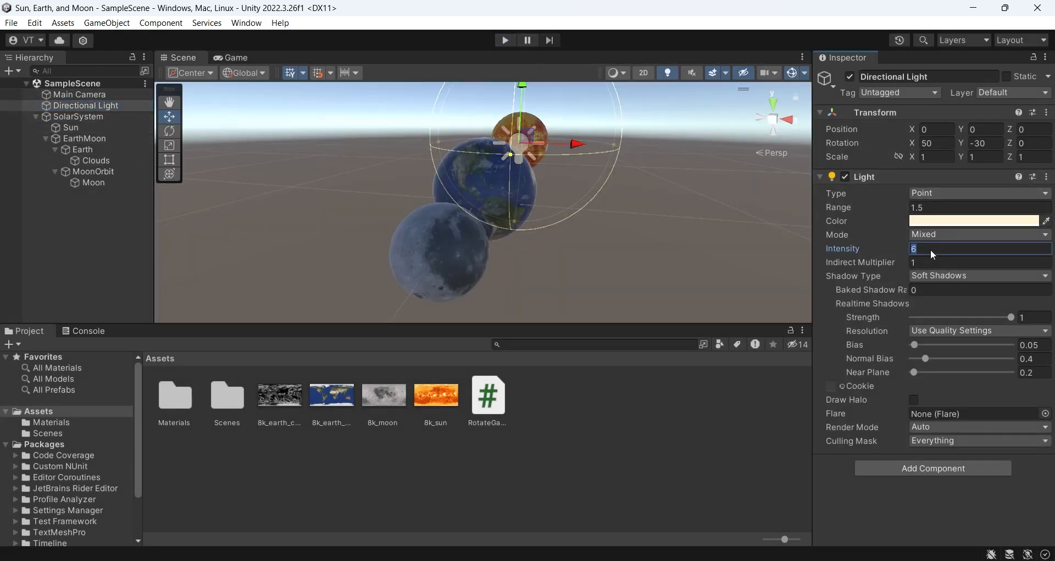
{"action": "key", "text": "d"}
{"action": "right_click_drag", "start_coordinate": [676, 221], "coordinate": [461, 212]}
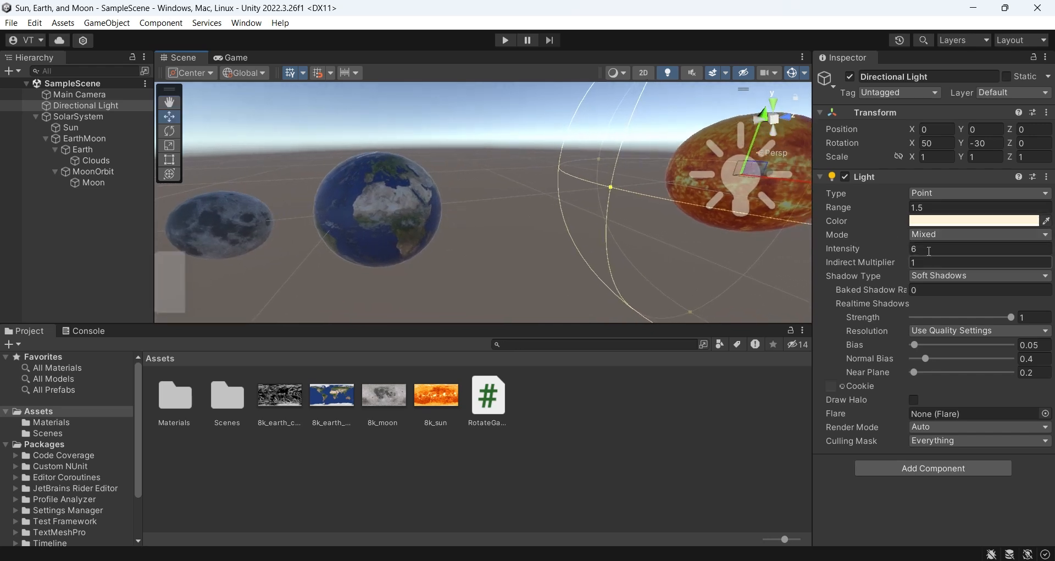
{"action": "type", "text": "10"}
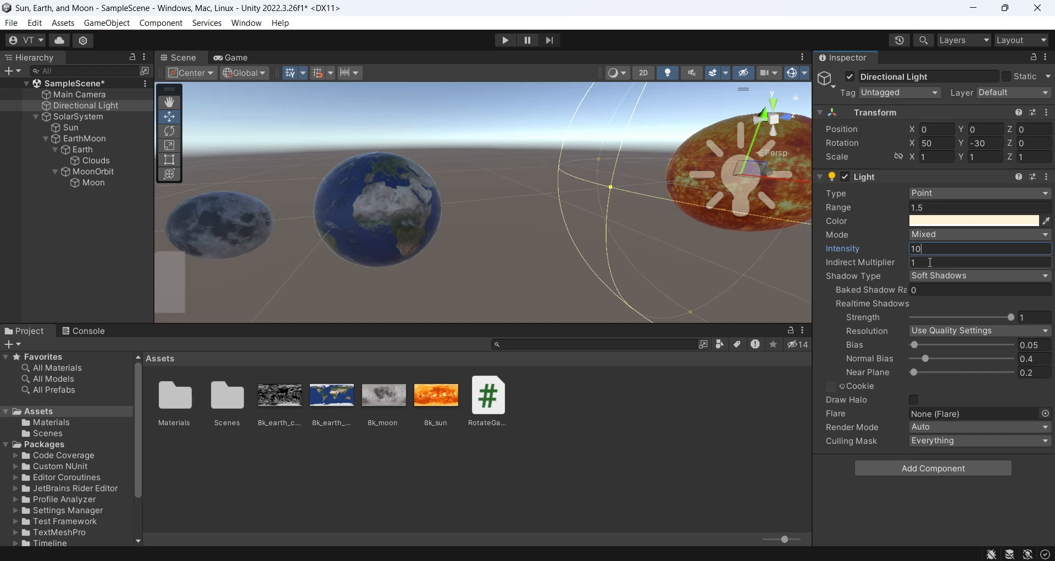
{"action": "left_click", "coordinate": [931, 205]}
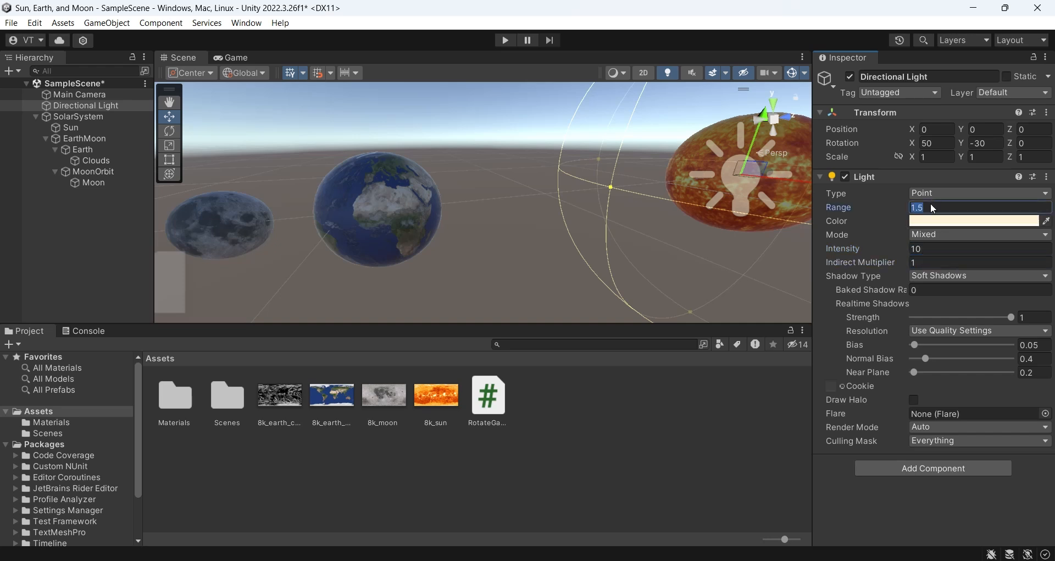
{"action": "type", "text": "2"}
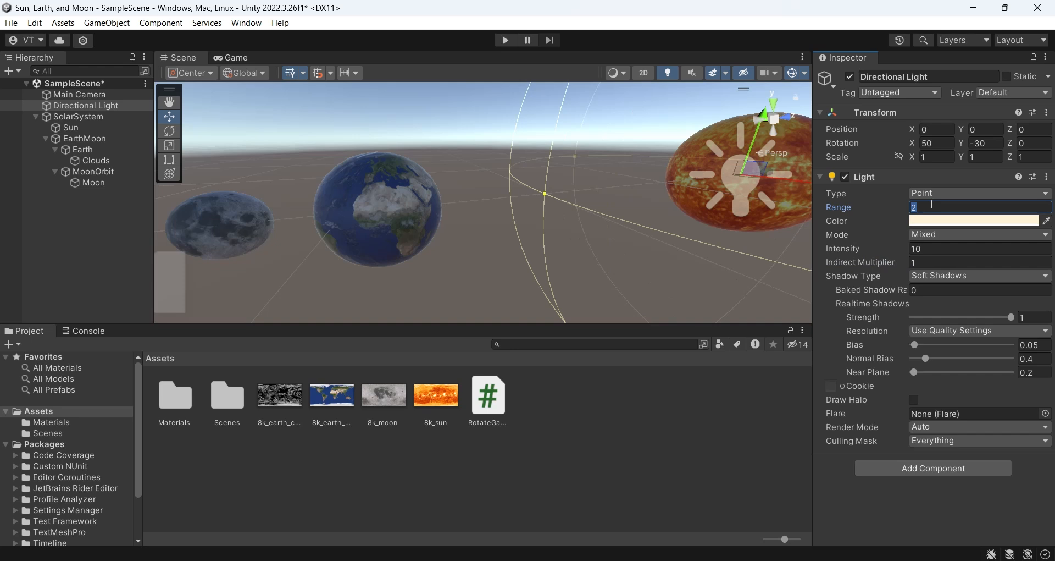
{"action": "type", "text": "3"}
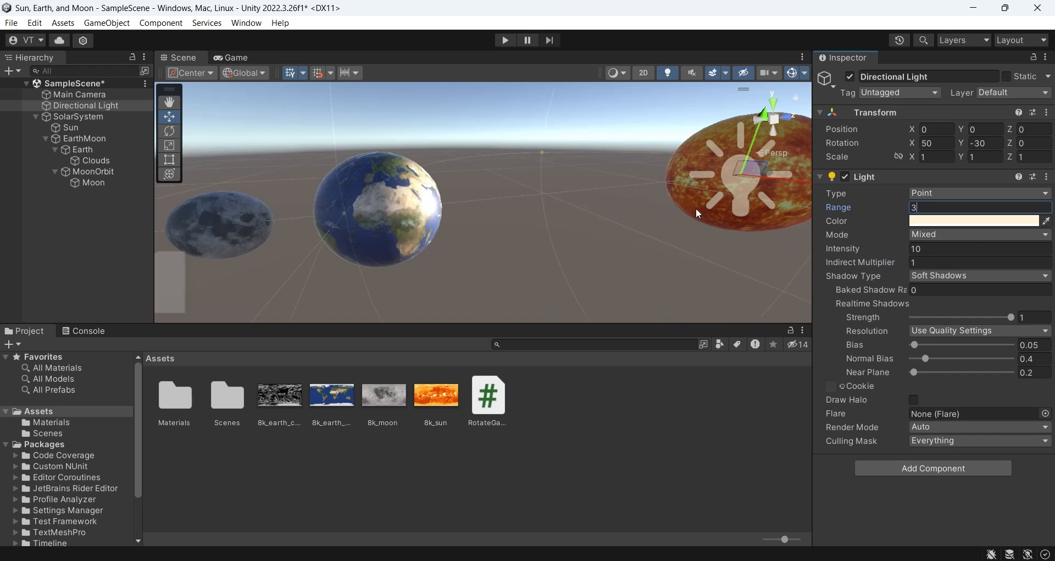
Run the scene in Play mode and enlarge the Game view to examine the lit Sun, Earth and Moon in motion.
{"action": "left_click", "coordinate": [504, 42]}
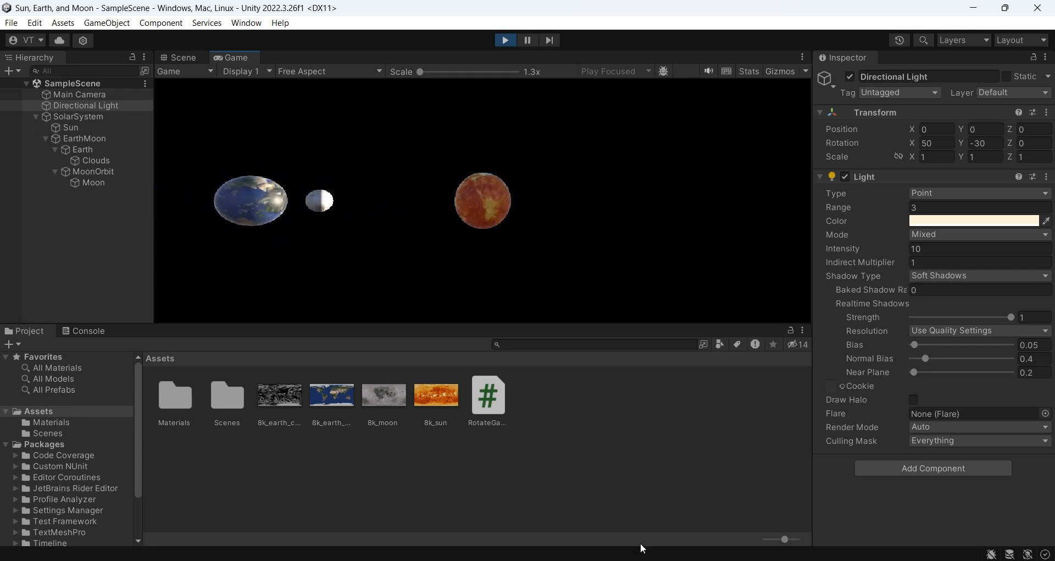
{"action": "left_click_drag", "start_coordinate": [582, 324], "coordinate": [573, 542]}
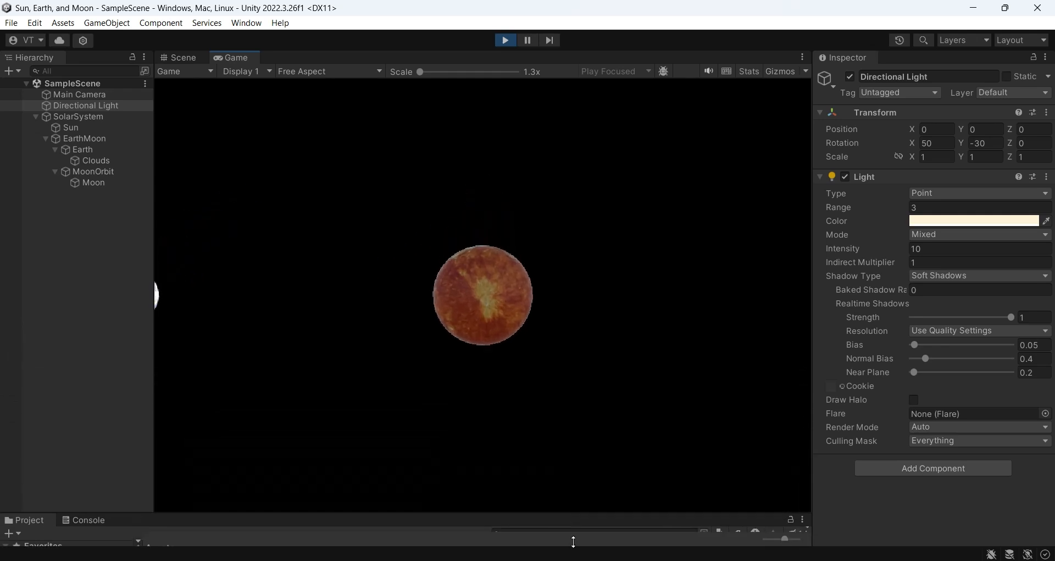
{"action": "left_click_drag", "start_coordinate": [153, 396], "coordinate": [68, 394]}
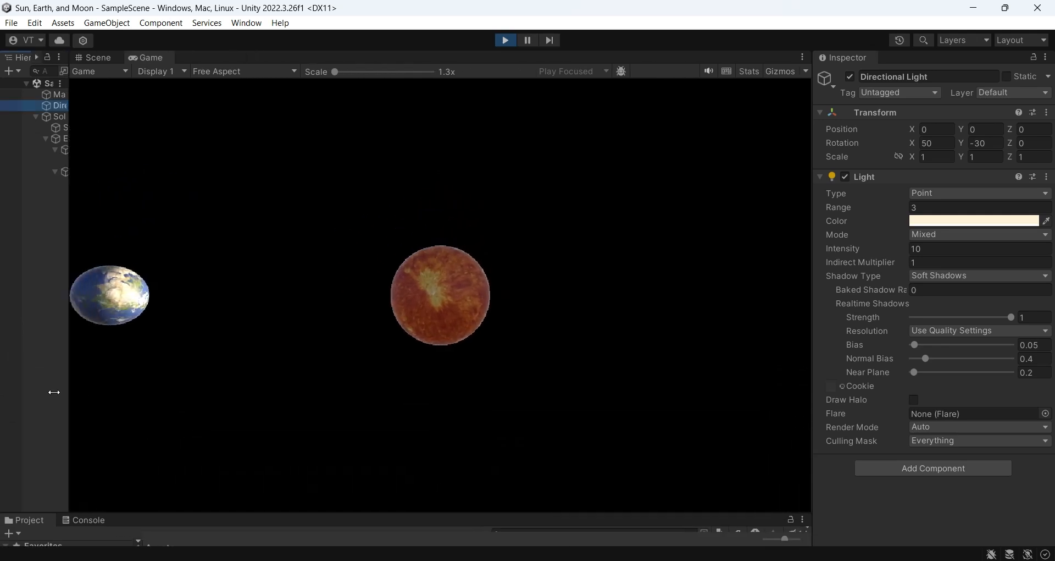
{"action": "left_click_drag", "start_coordinate": [812, 328], "coordinate": [987, 329]}
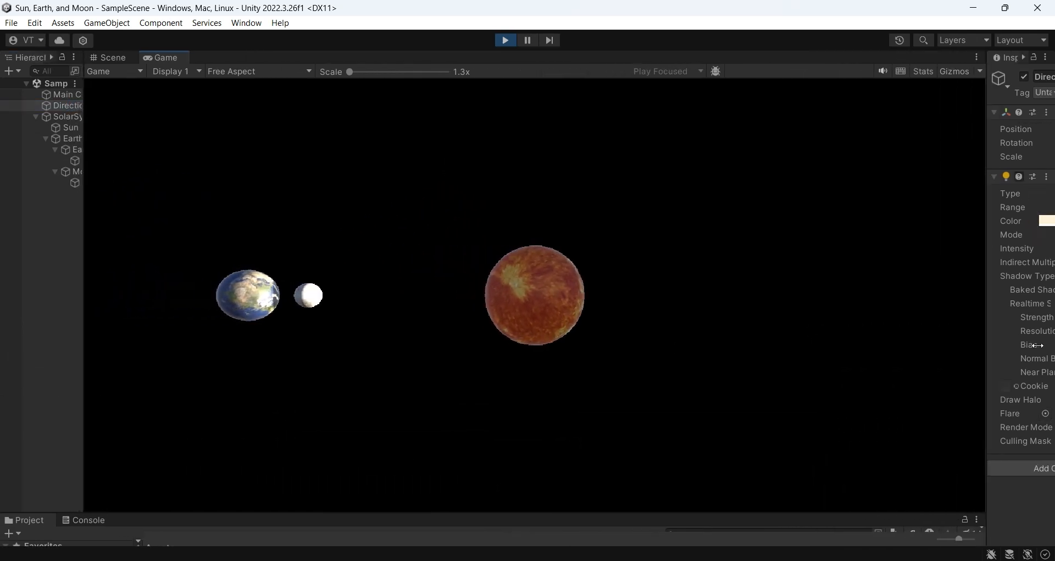